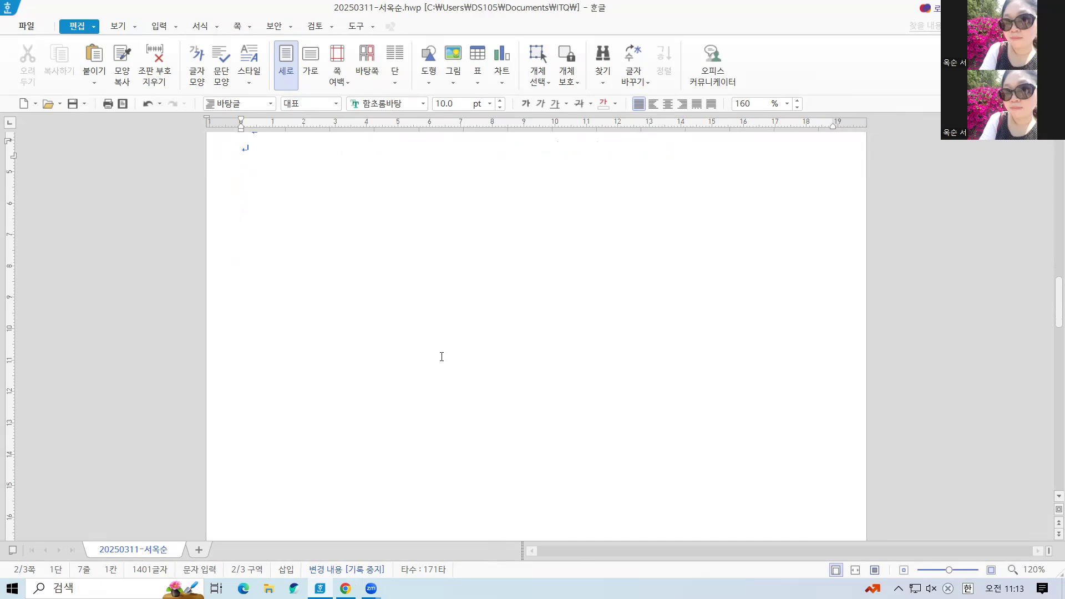
Step: Draw a rectangle about 78 mm wide and 44 mm high in the blank area below item 4
{"action": "type", "text": "가"}
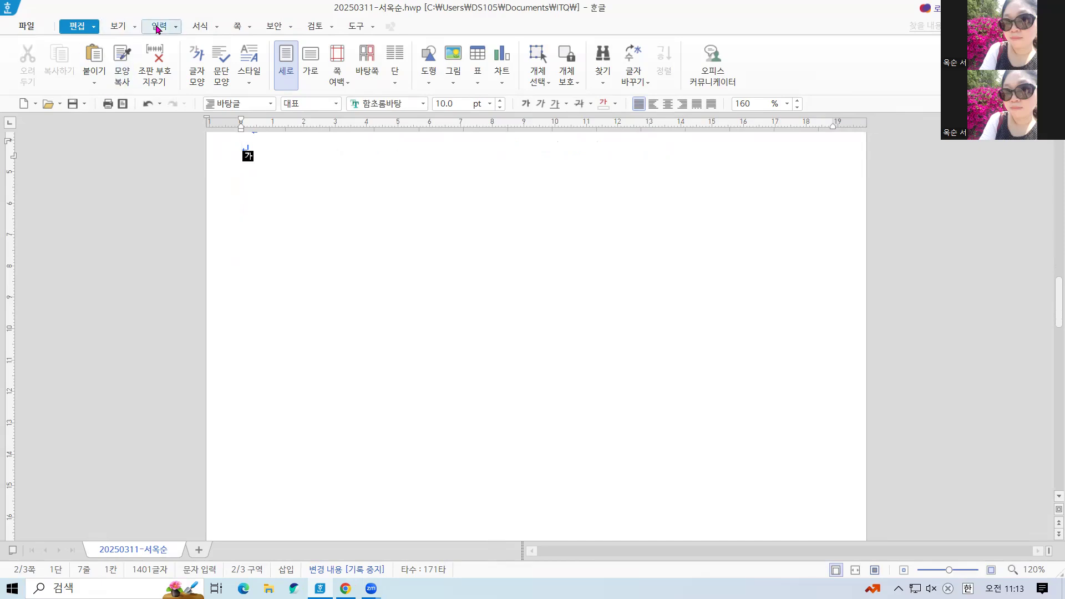
{"action": "left_click", "coordinate": [158, 28]}
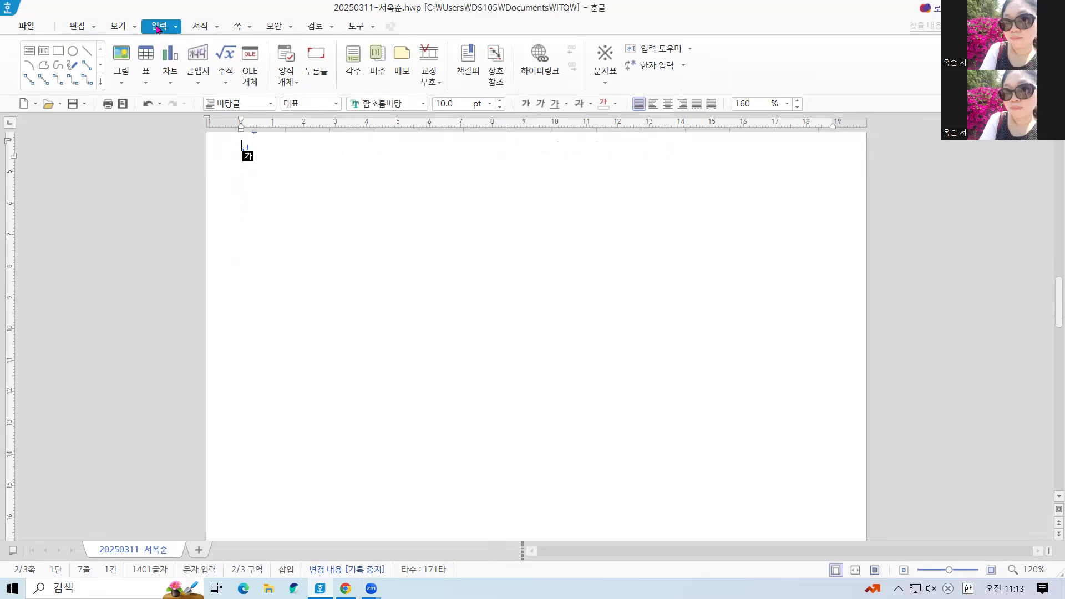
{"action": "left_click", "coordinate": [63, 51]}
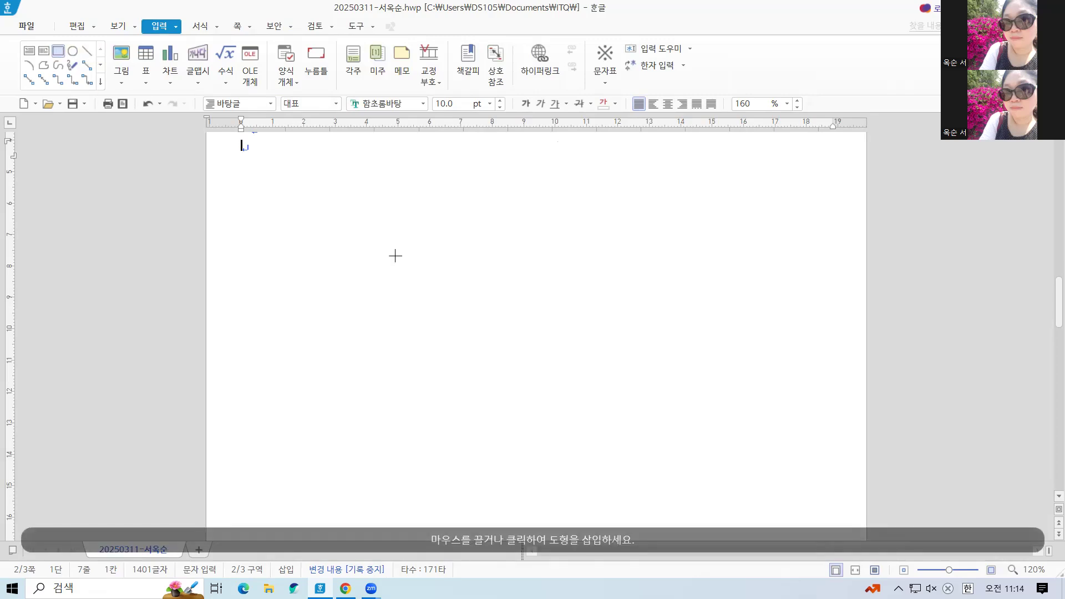
{"action": "left_click_drag", "start_coordinate": [363, 198], "coordinate": [608, 336]}
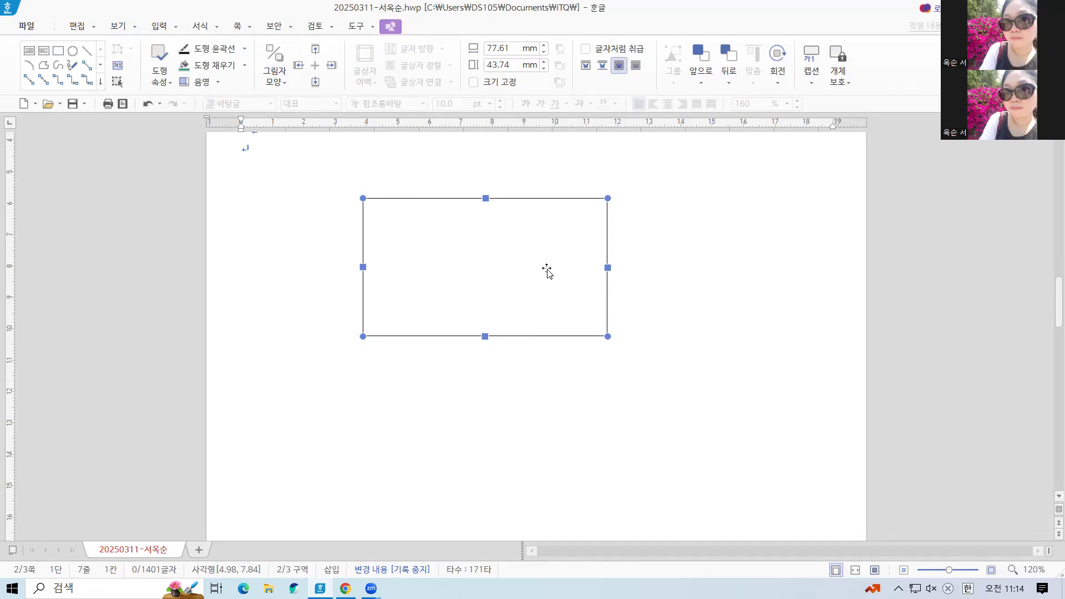
Step: Set the rectangle's width to 130 mm and height to 145 mm, and lock its size
{"action": "double_click", "coordinate": [475, 268]}
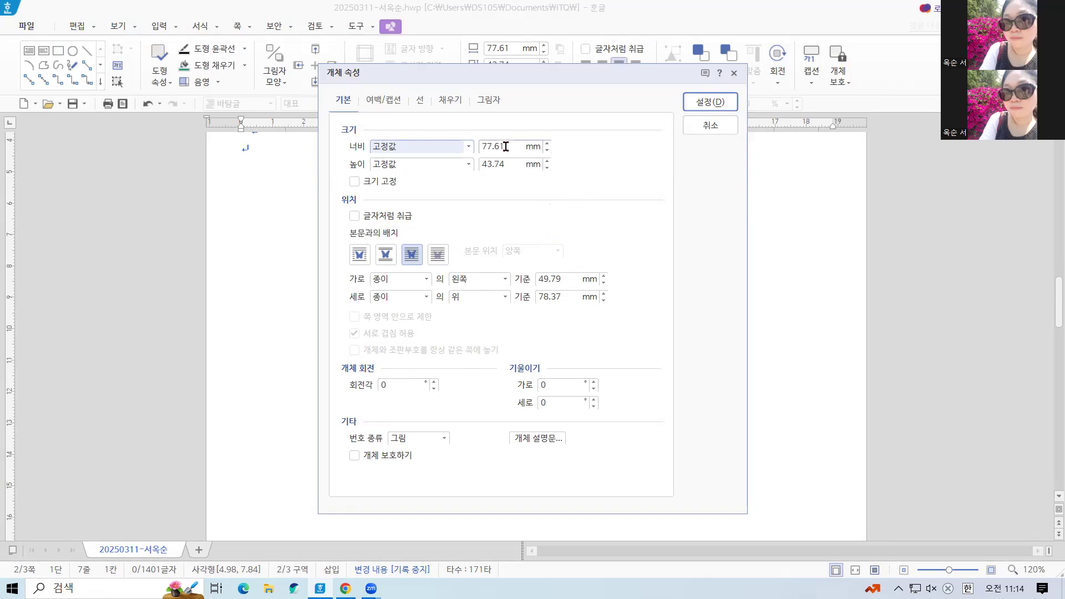
{"action": "left_click", "coordinate": [344, 111]}
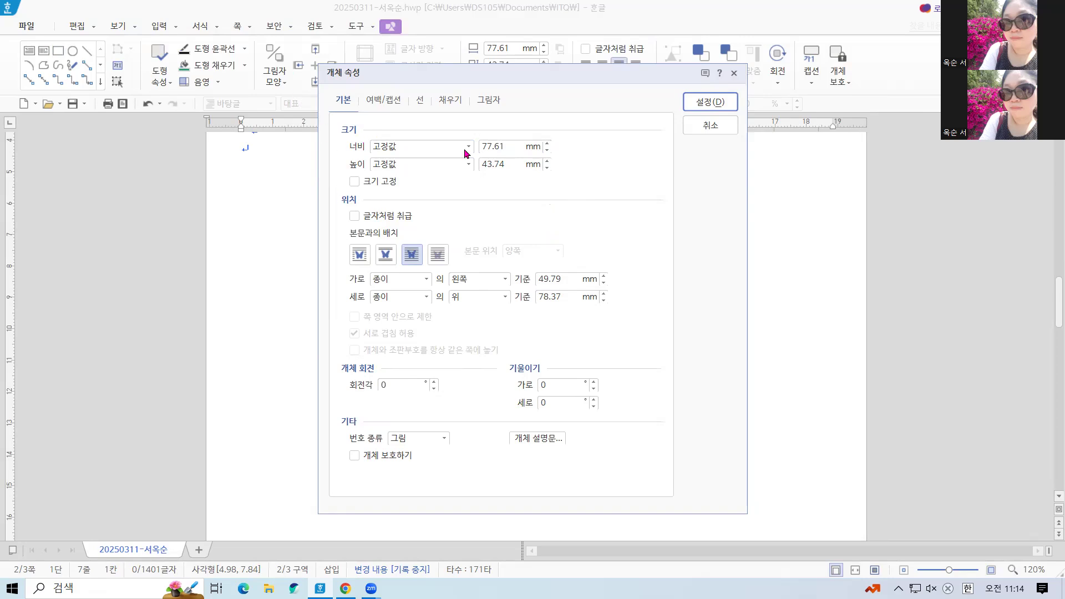
{"action": "double_click", "coordinate": [513, 145]}
{"action": "type", "text": "130"}
{"action": "left_click_drag", "start_coordinate": [513, 169], "coordinate": [450, 161]}
{"action": "type", "text": "145"}
{"action": "left_click", "coordinate": [353, 183]}
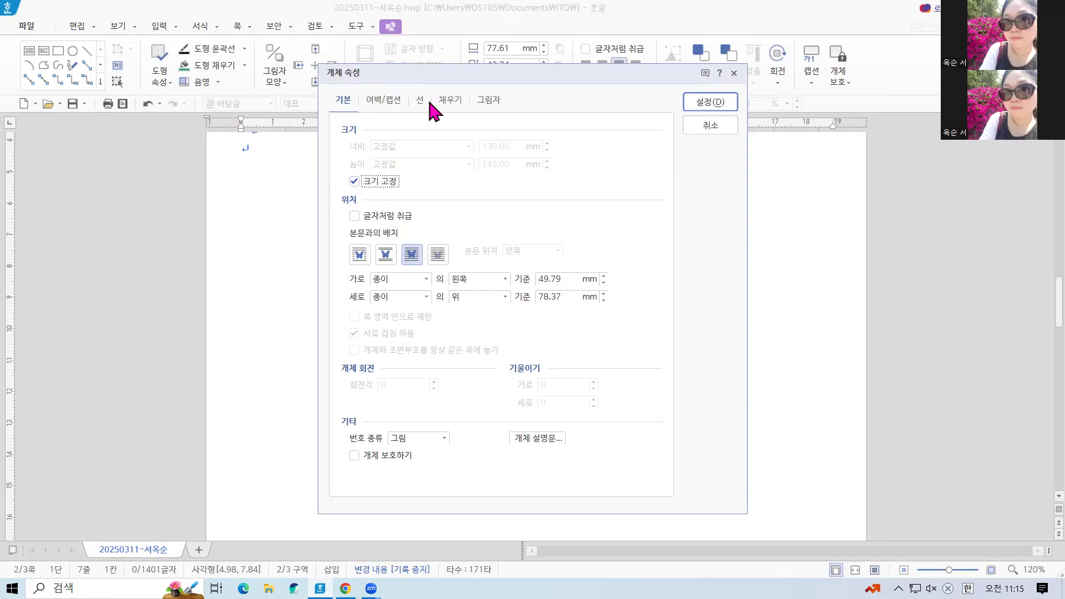
Step: Fill the rectangle with the lightest purple face color from the palette and apply the object properties
{"action": "left_click", "coordinate": [442, 106]}
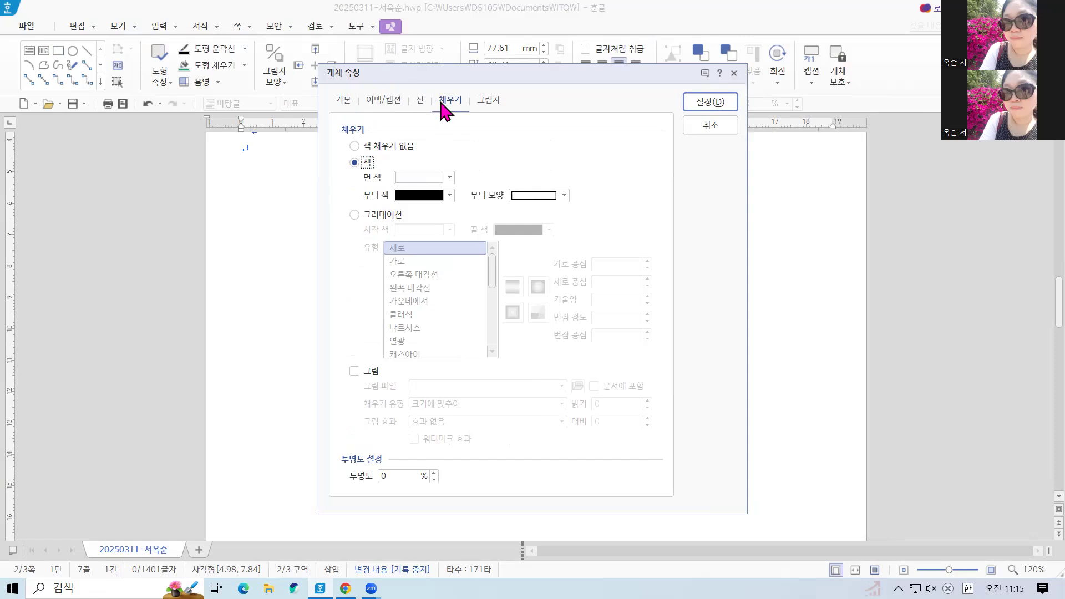
{"action": "left_click", "coordinate": [450, 178]}
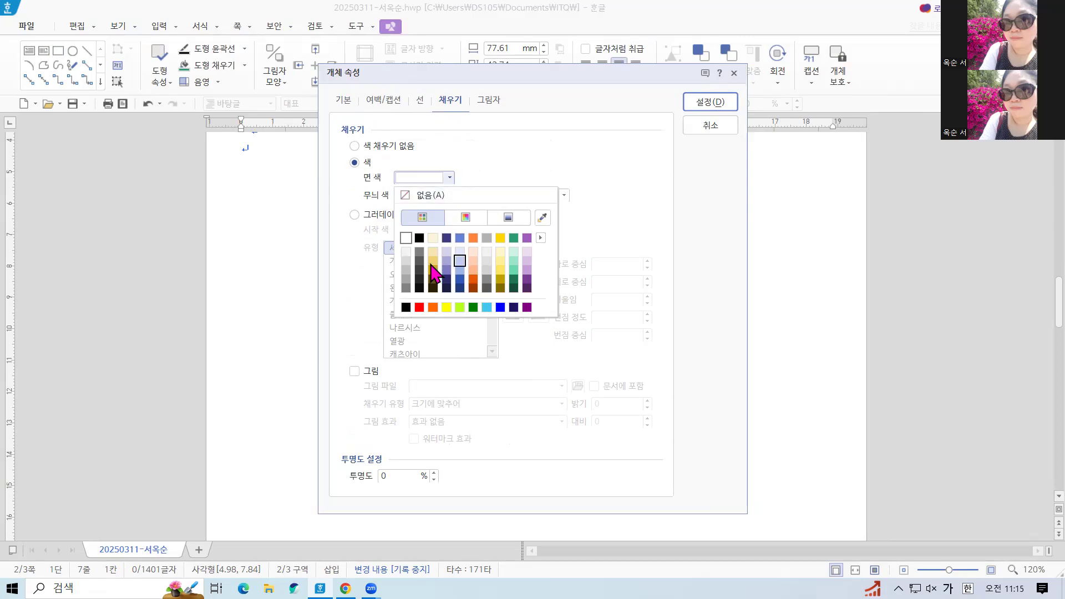
{"action": "left_click", "coordinate": [525, 253]}
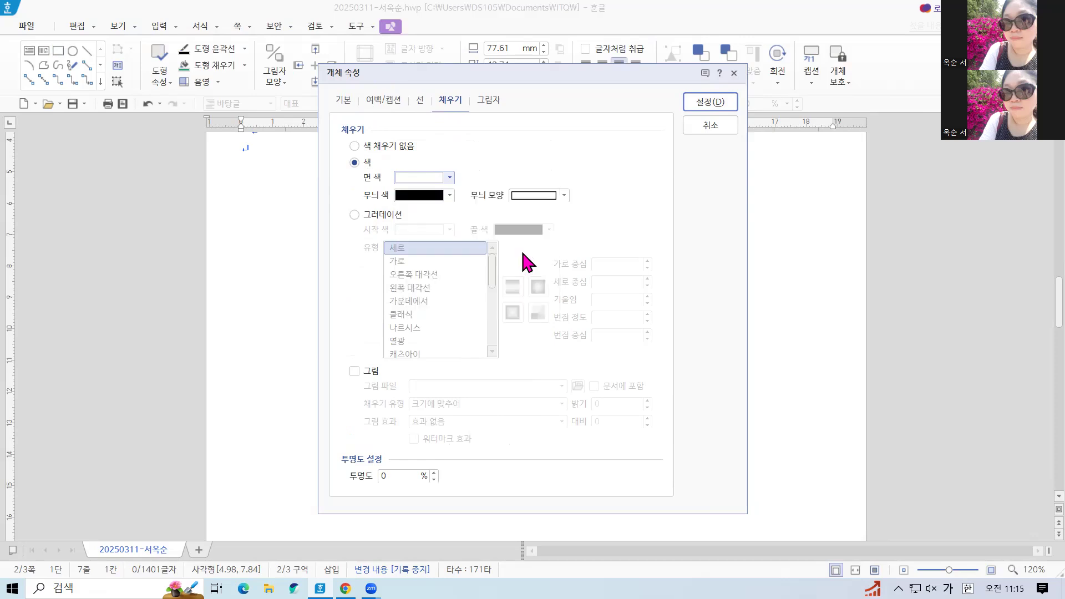
{"action": "left_click", "coordinate": [707, 103]}
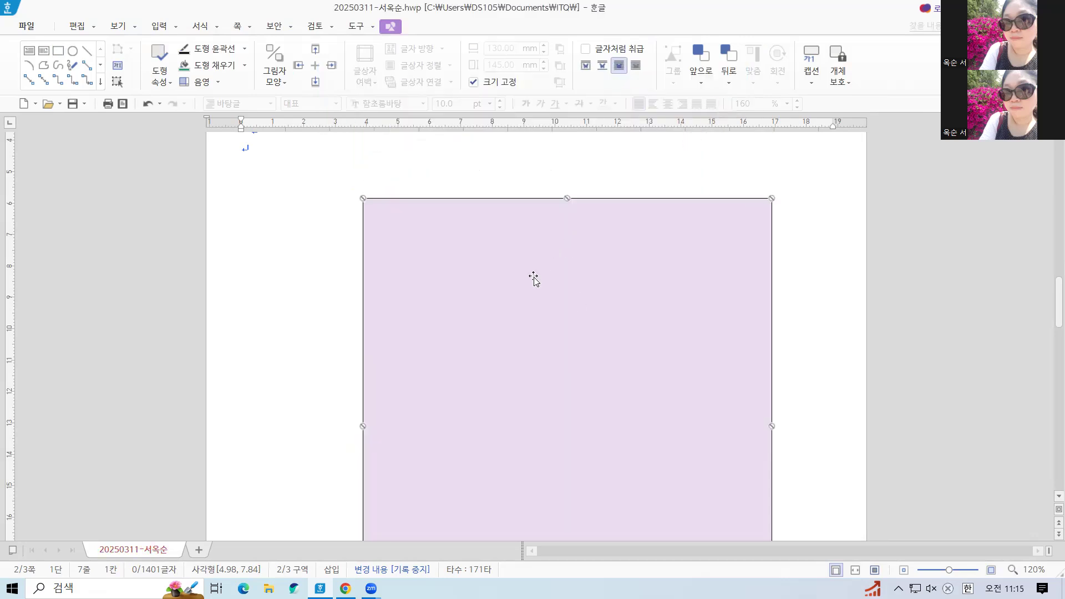
Step: Move the light purple rectangle slightly to the left so it sits near the page's horizontal center, and deselect it
{"action": "left_click_drag", "start_coordinate": [541, 315], "coordinate": [516, 314]}
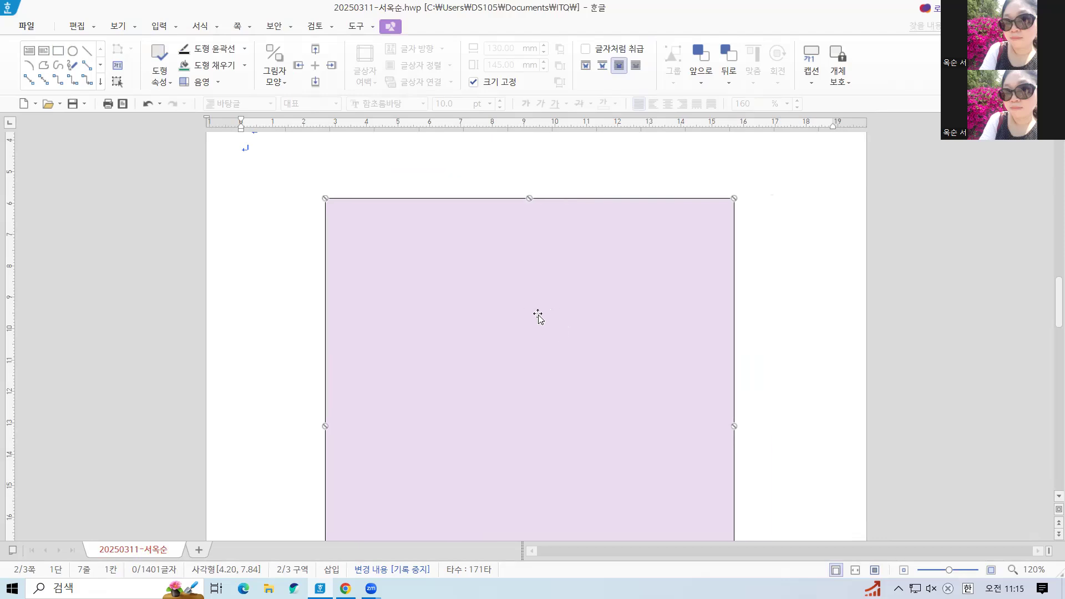
{"action": "left_click", "coordinate": [770, 331]}
{"action": "left_click", "coordinate": [565, 331]}
{"action": "scroll", "coordinate": [566, 331], "scroll_direction": "up", "scroll_amount": 4}
{"action": "scroll", "coordinate": [565, 331], "scroll_direction": "down", "scroll_amount": 3}
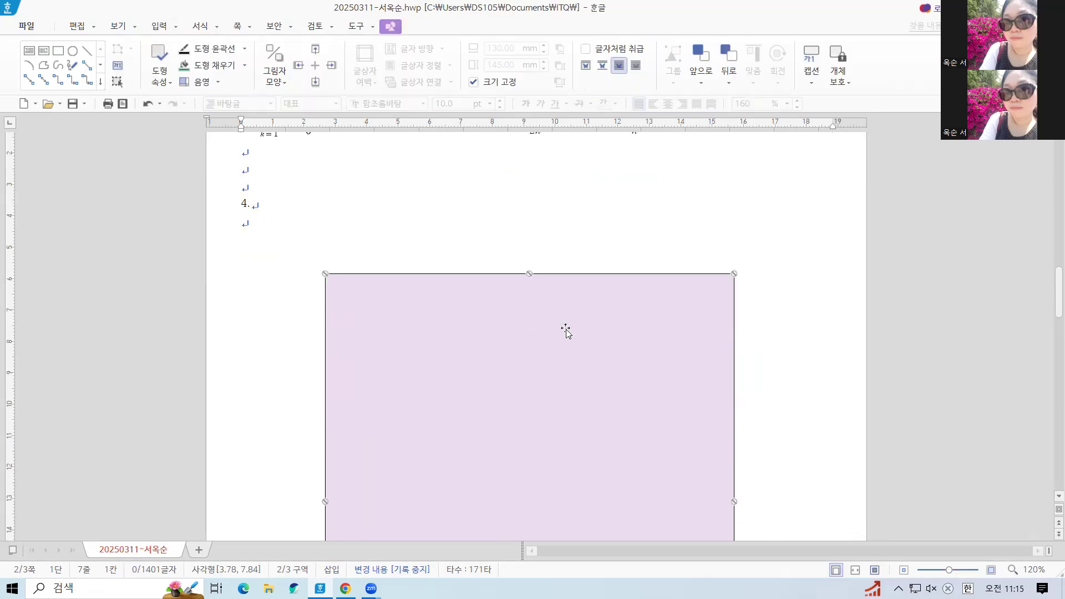
{"action": "left_click", "coordinate": [777, 349]}
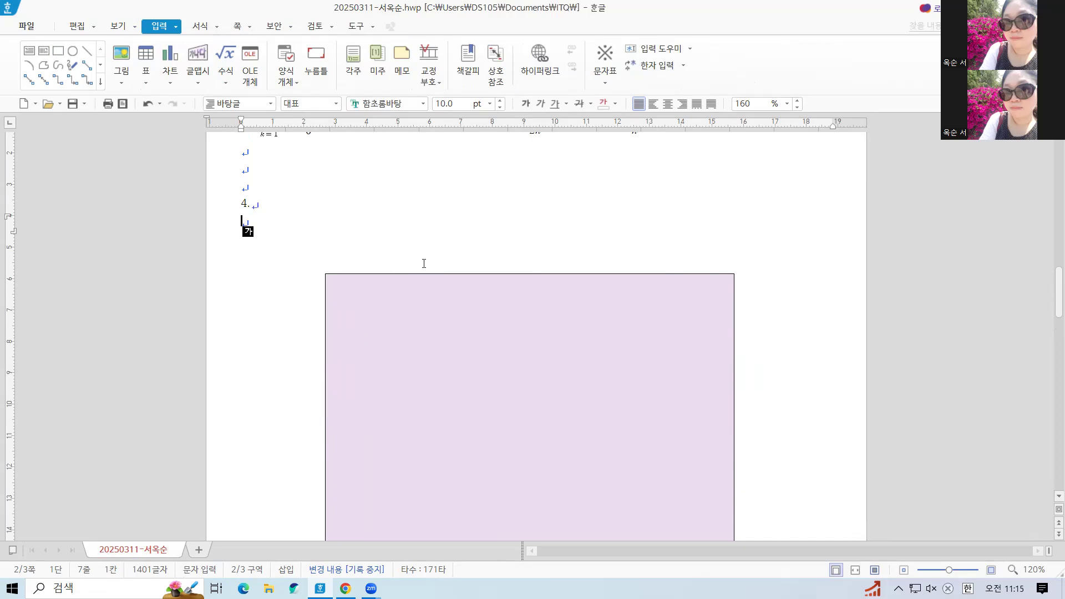
Step: Draw a text box about 95 by 15 mm across the purple rectangle's upper edge and enter "전기차 보급 목적" in it
{"action": "left_click", "coordinate": [27, 53]}
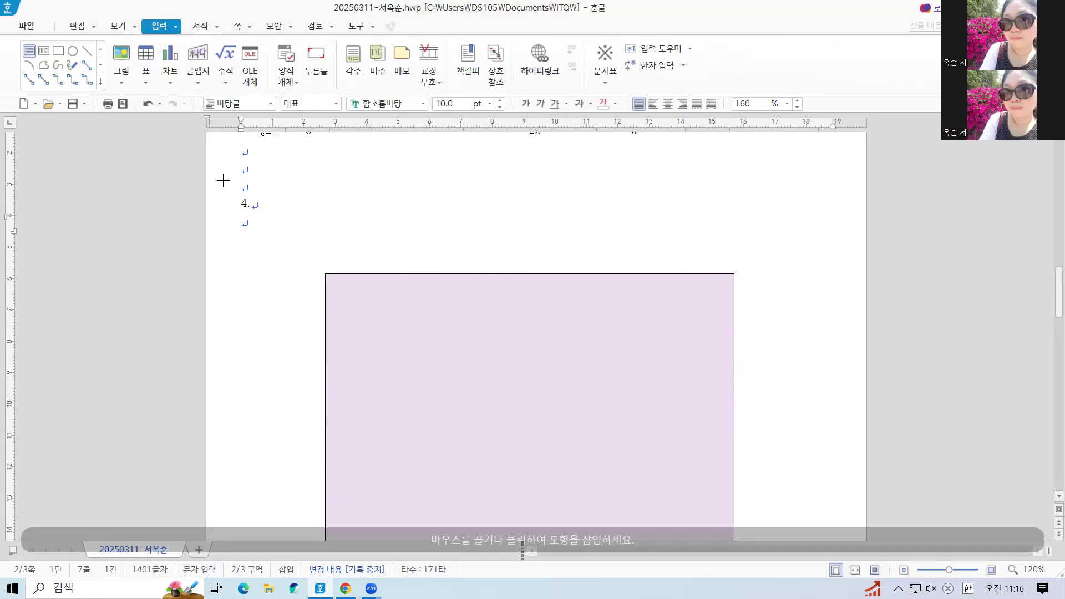
{"action": "left_click_drag", "start_coordinate": [395, 248], "coordinate": [693, 295]}
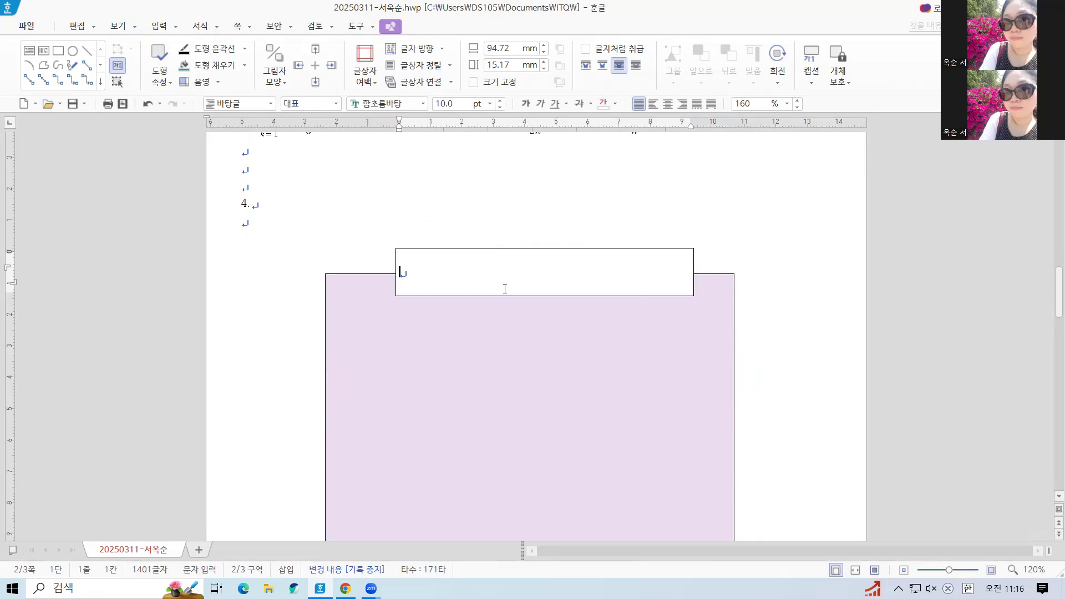
{"action": "type", "text": "ㅈ전기차 ㅂ"}
{"action": "type", "text": "보급 목적"}
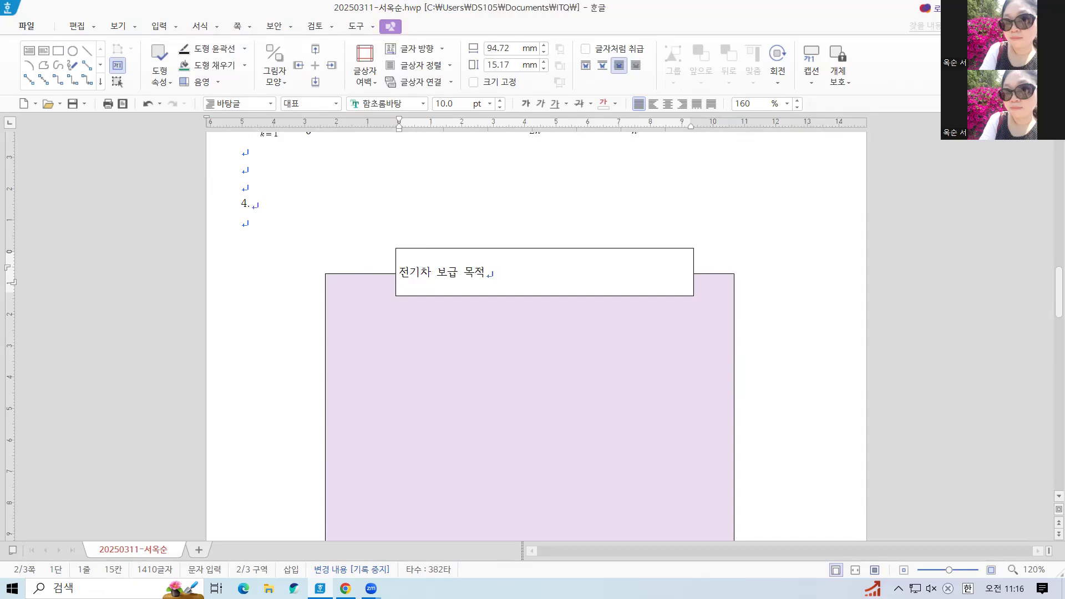
Step: Set the text box's width to 90 mm and height to 17 mm, and lock its size
{"action": "left_click", "coordinate": [513, 249]}
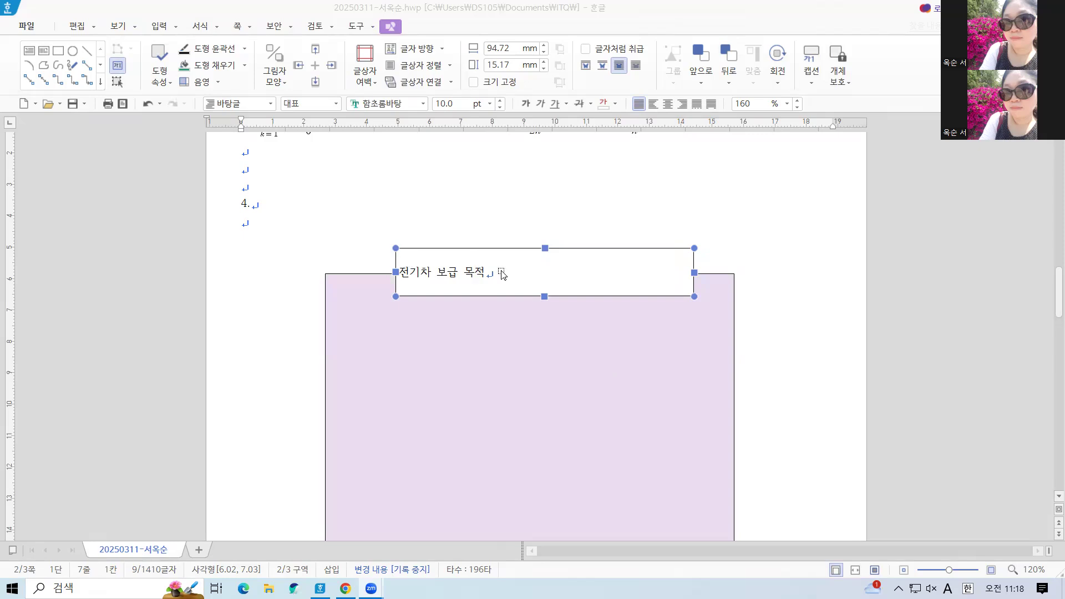
{"action": "double_click", "coordinate": [446, 256]}
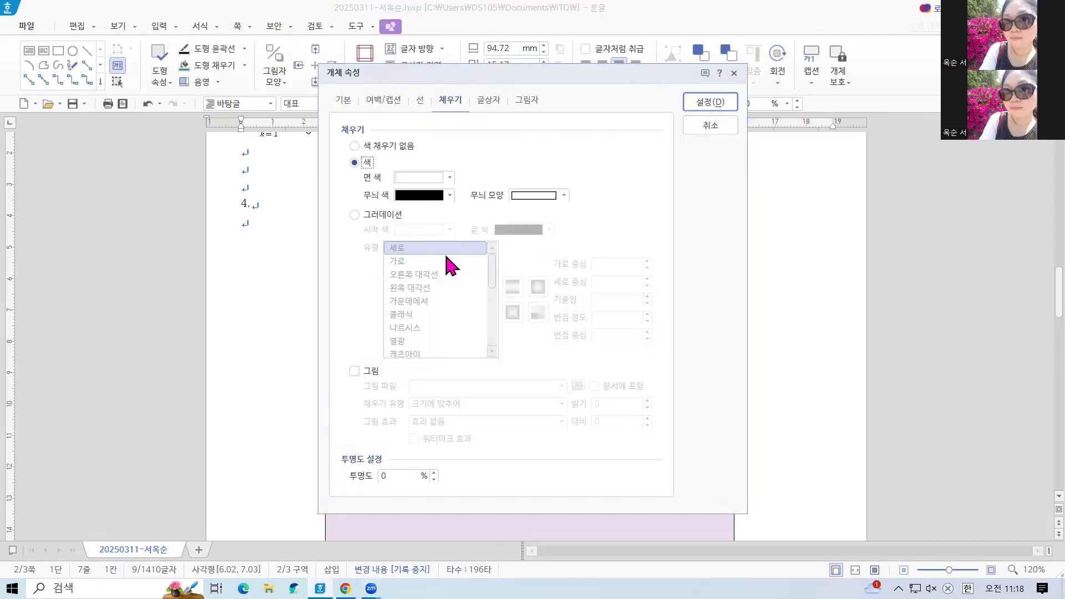
{"action": "left_click", "coordinate": [342, 101]}
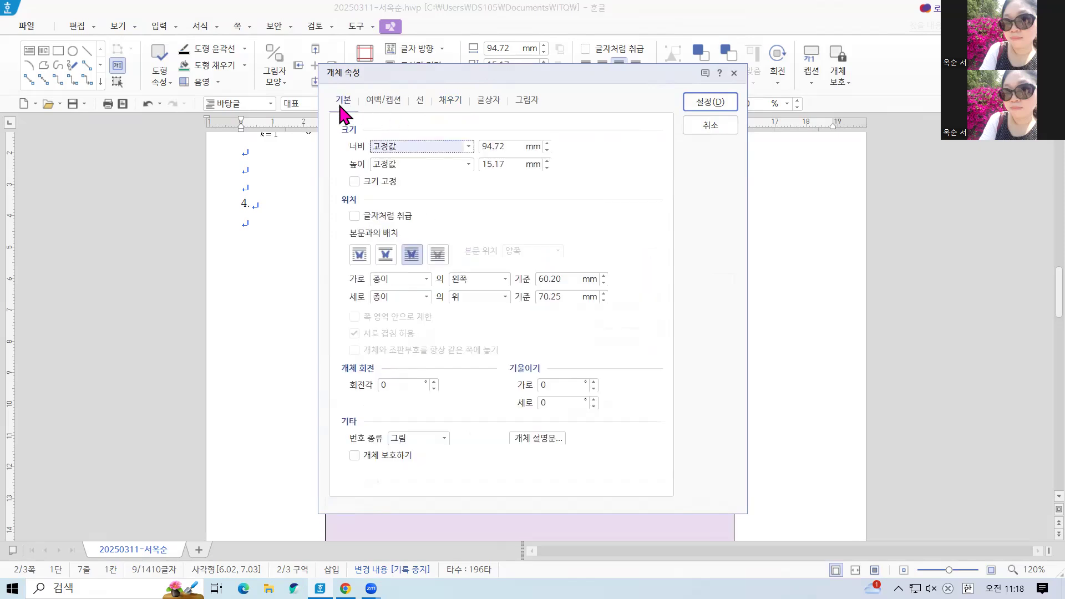
{"action": "double_click", "coordinate": [508, 146]}
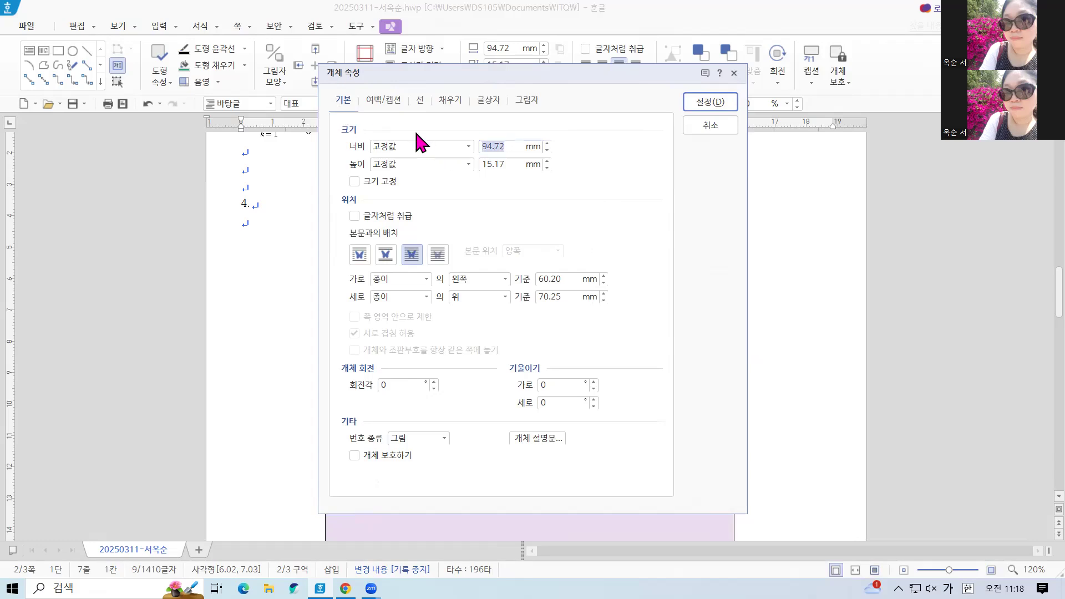
{"action": "type", "text": "90"}
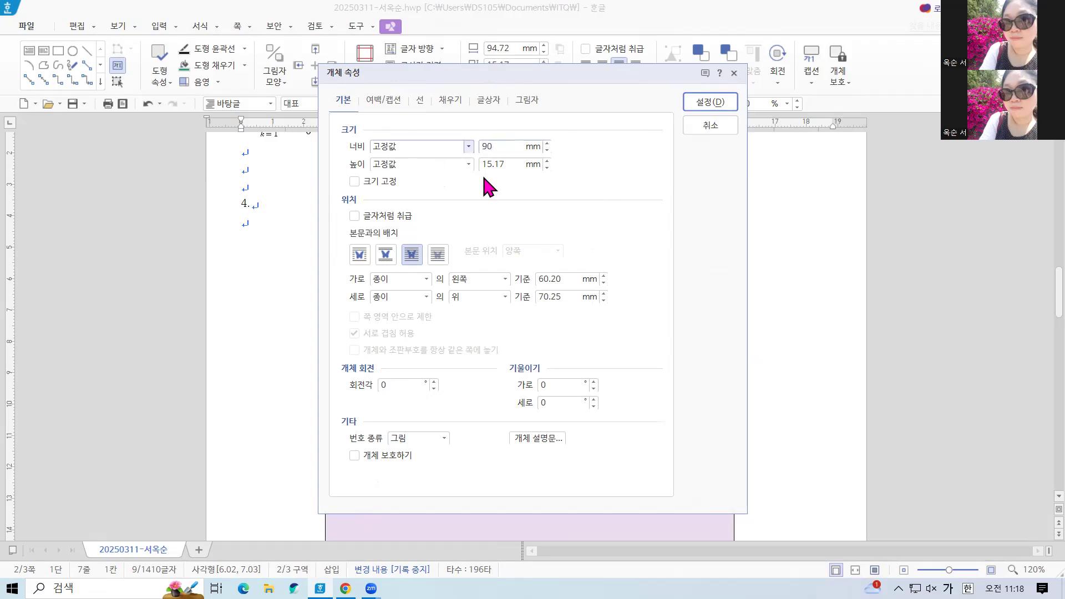
{"action": "double_click", "coordinate": [486, 165]}
{"action": "type", "text": "17"}
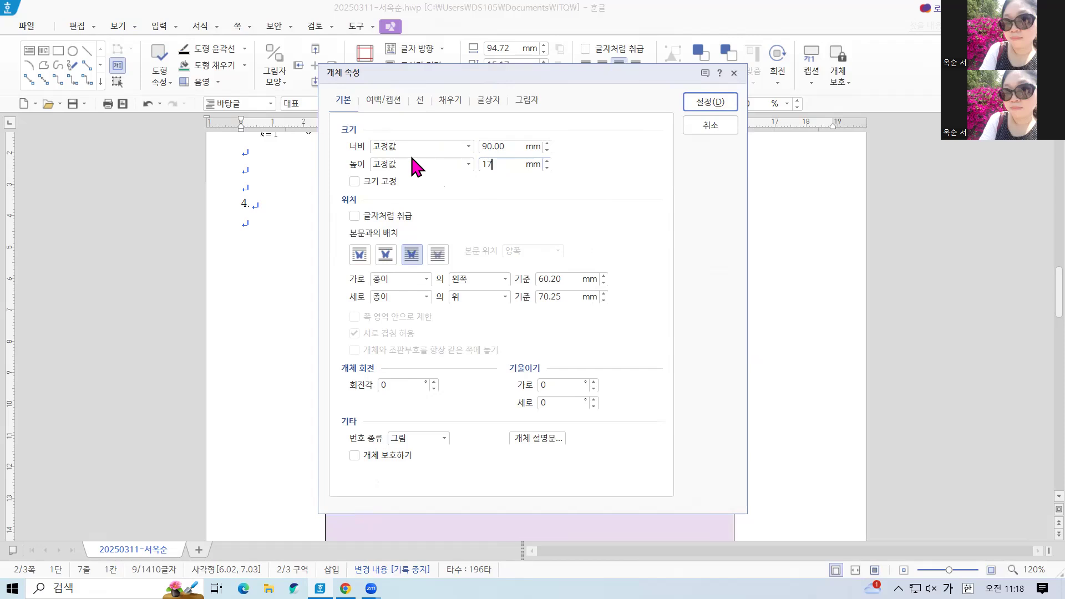
{"action": "left_click", "coordinate": [354, 183]}
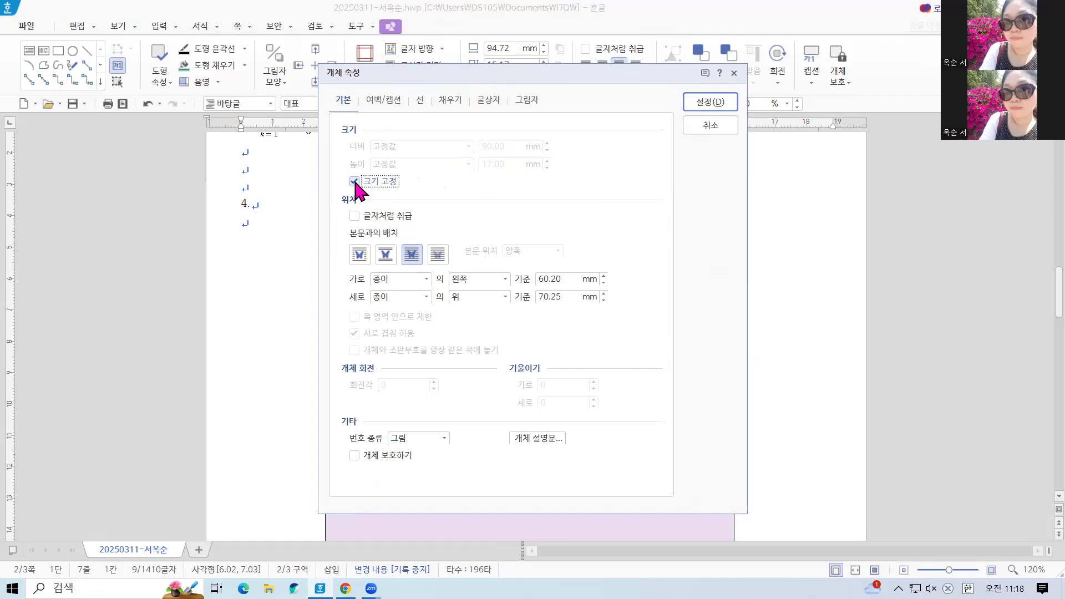
Step: Set the text box's face color to blue from the 오피스 color theme and check its size settings
{"action": "left_click", "coordinate": [459, 101]}
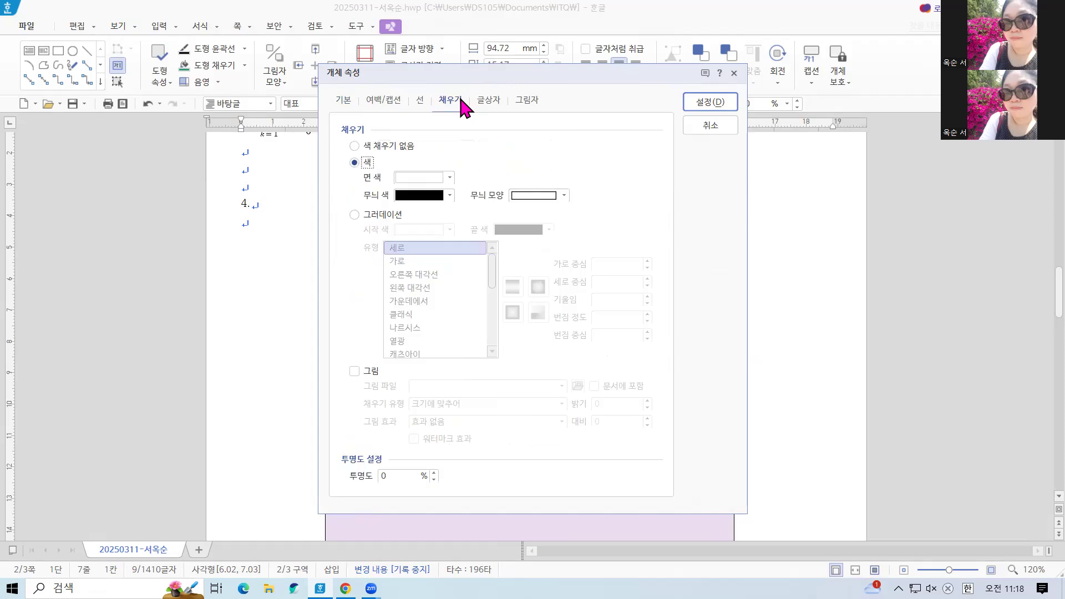
{"action": "left_click", "coordinate": [450, 178]}
{"action": "left_click", "coordinate": [448, 179]}
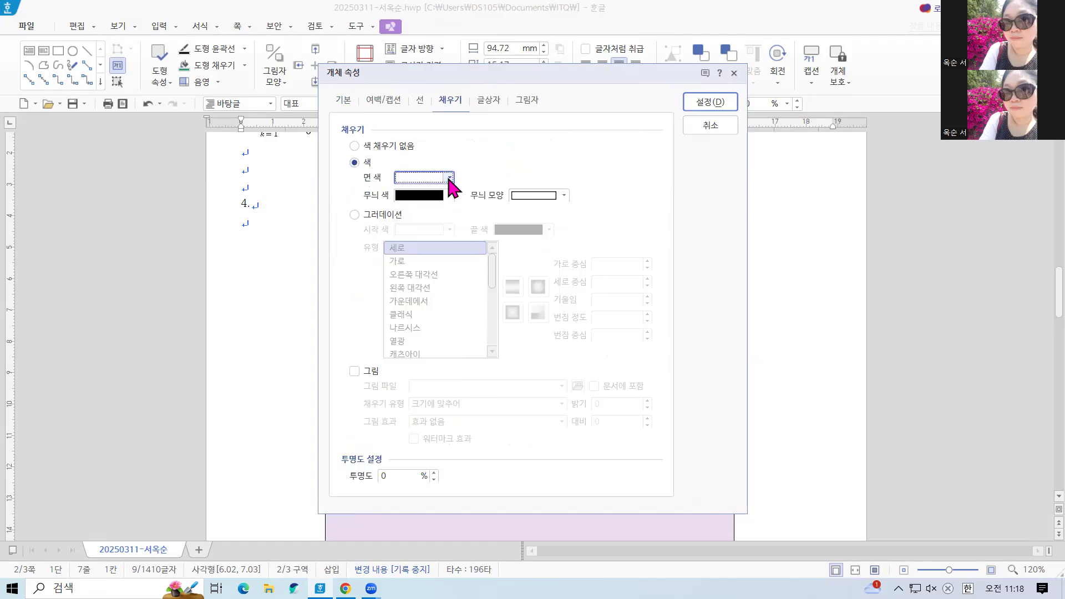
{"action": "left_click", "coordinate": [449, 178]}
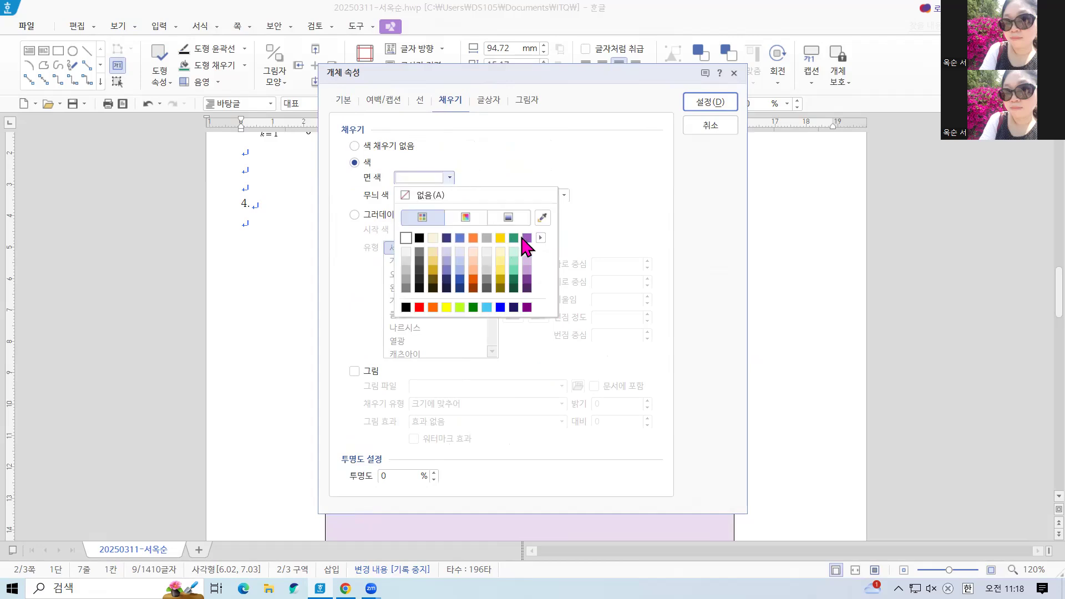
{"action": "left_click", "coordinate": [540, 238]}
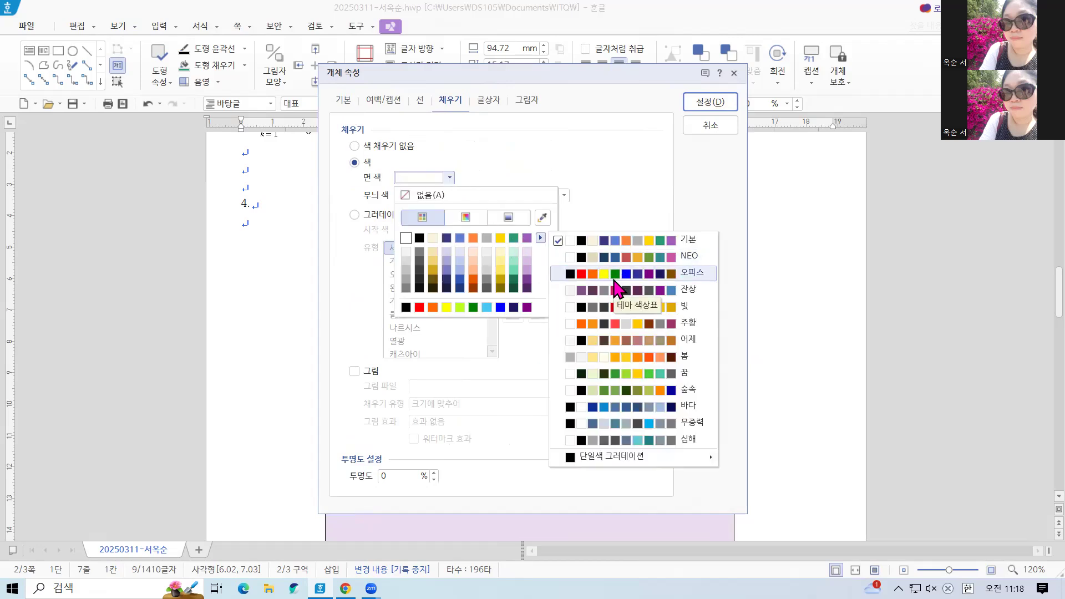
{"action": "left_click", "coordinate": [613, 273]}
{"action": "left_click", "coordinate": [473, 238]}
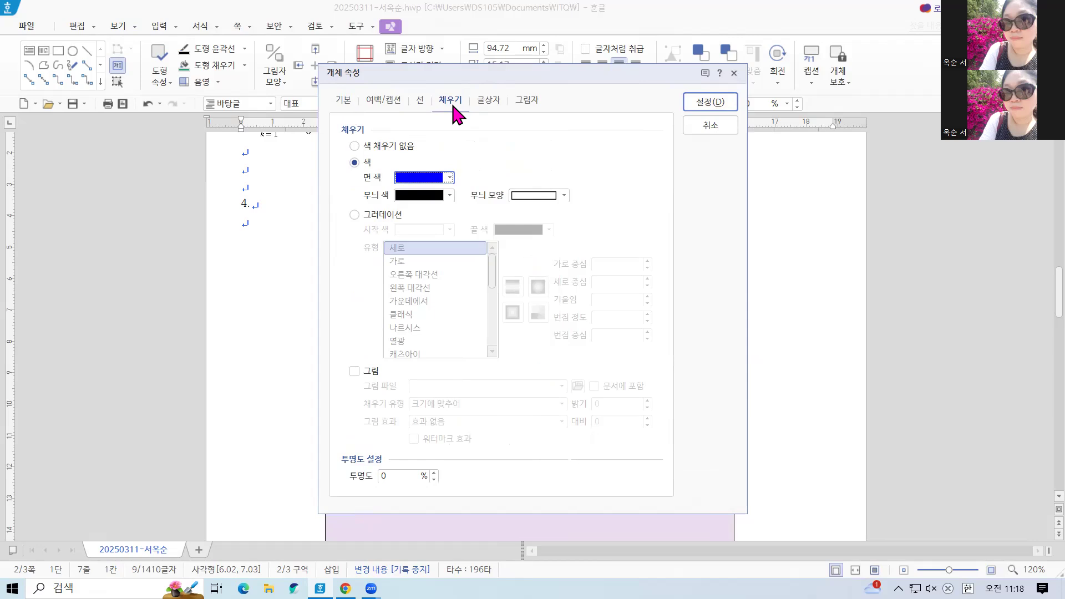
{"action": "left_click", "coordinate": [342, 101]}
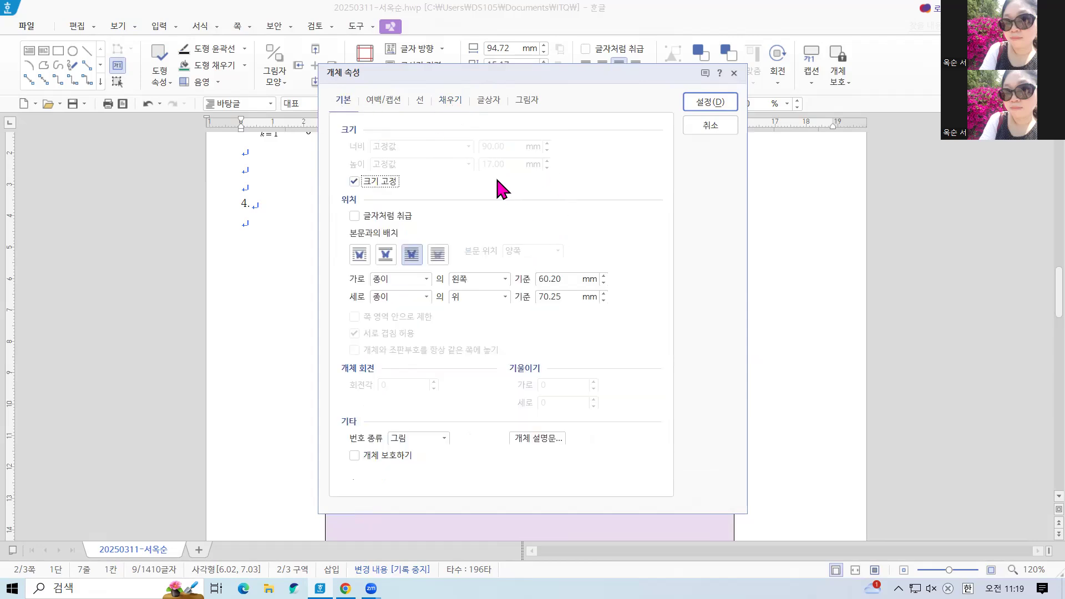
{"action": "left_click", "coordinate": [450, 100]}
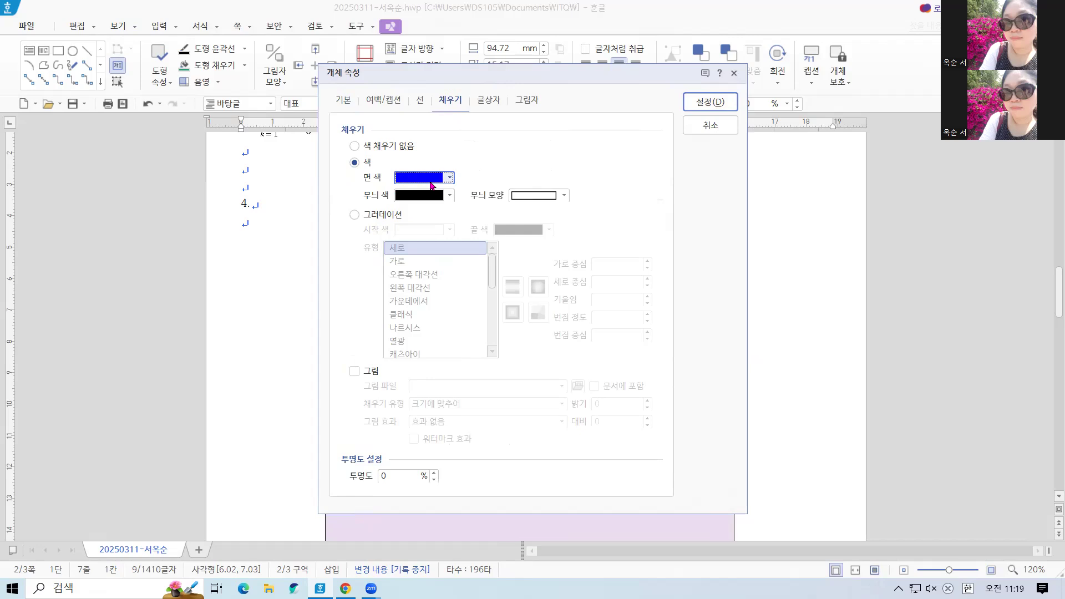
Step: Give the text box semicircular (반원) corners and apply the object properties
{"action": "left_click", "coordinate": [416, 103]}
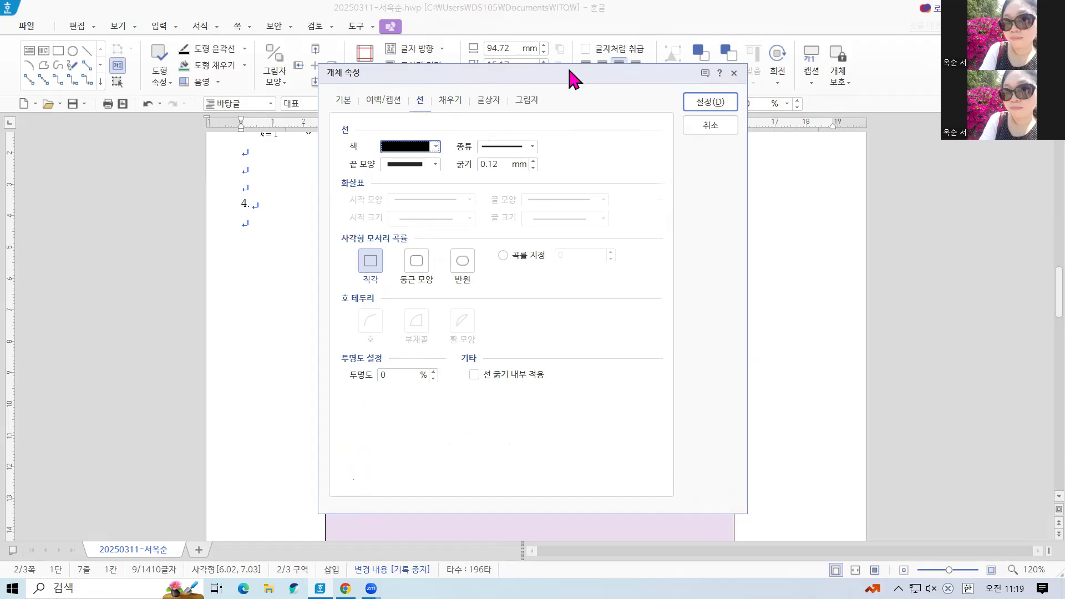
{"action": "left_click", "coordinate": [462, 264]}
{"action": "left_click", "coordinate": [709, 103]}
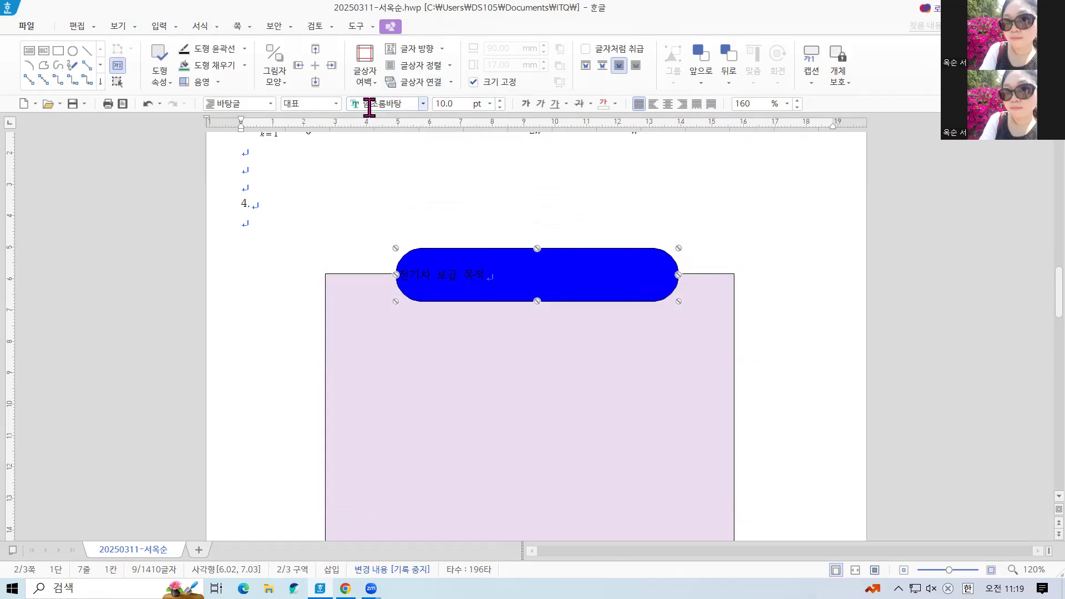
Step: Set the title box text to the 궁서 font at 22 pt
{"action": "left_click", "coordinate": [423, 103]}
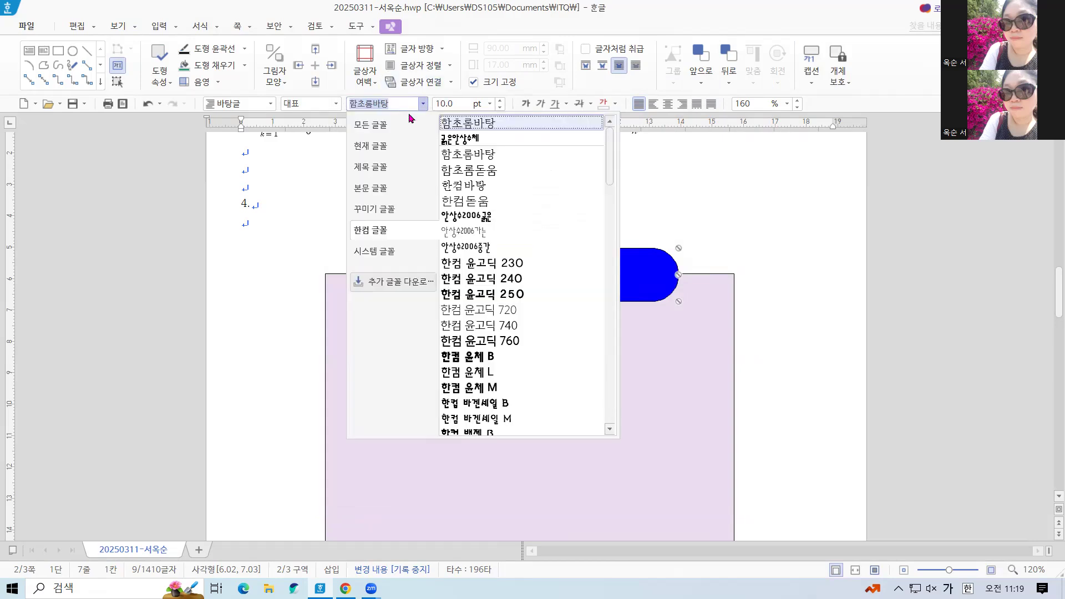
{"action": "left_click", "coordinate": [390, 126]}
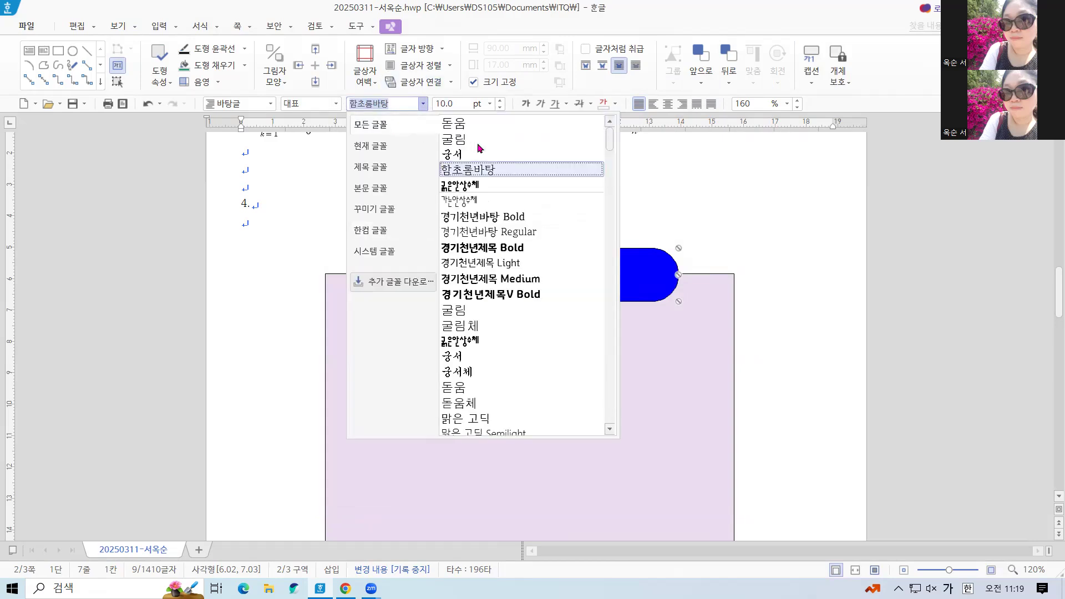
{"action": "left_click", "coordinate": [470, 155]}
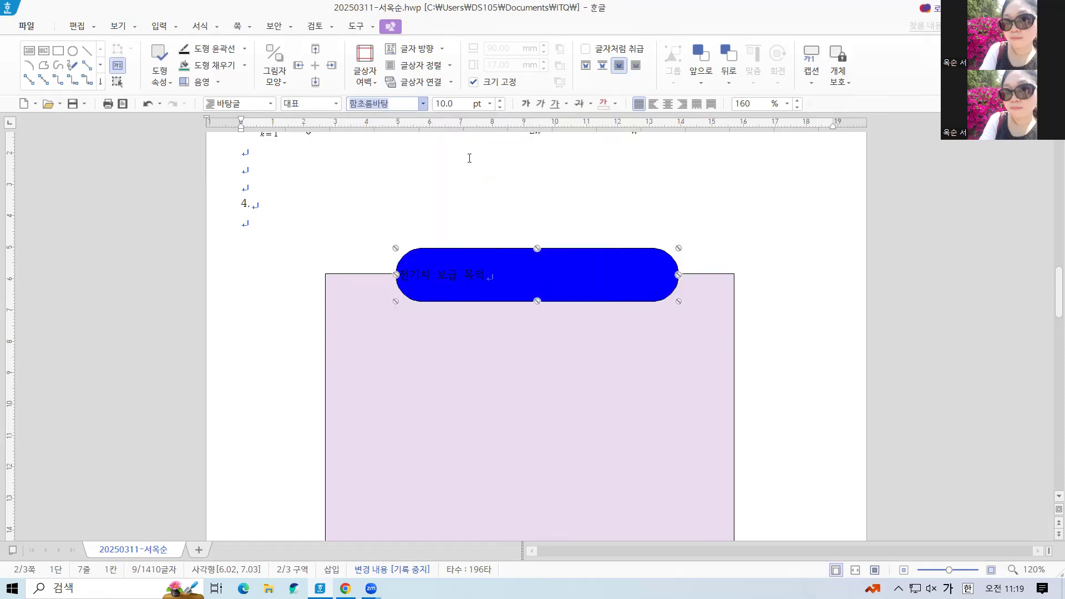
{"action": "left_click", "coordinate": [489, 105]}
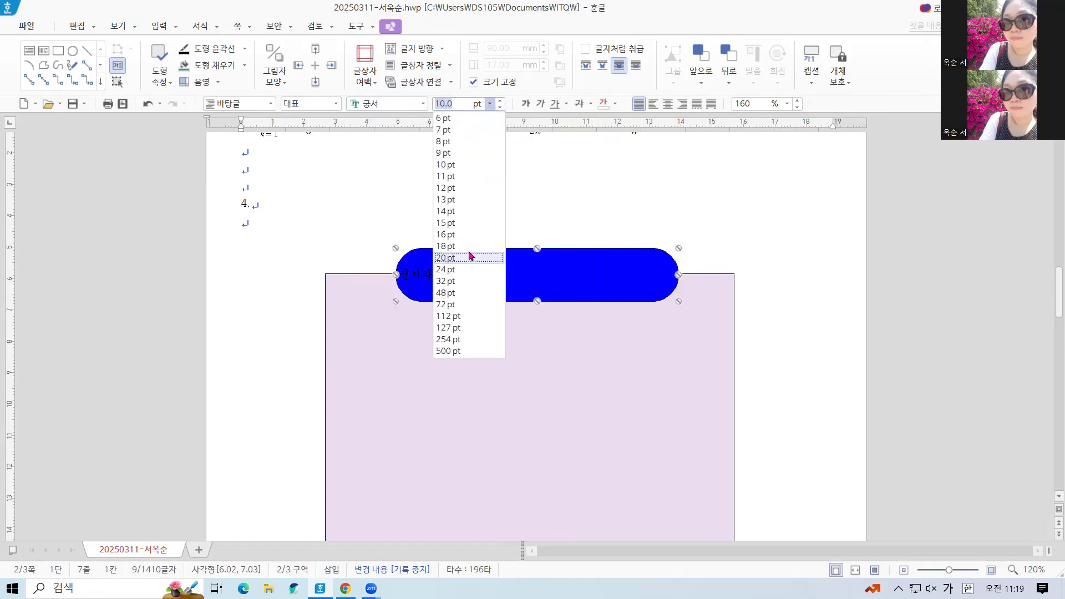
{"action": "left_click", "coordinate": [468, 259]}
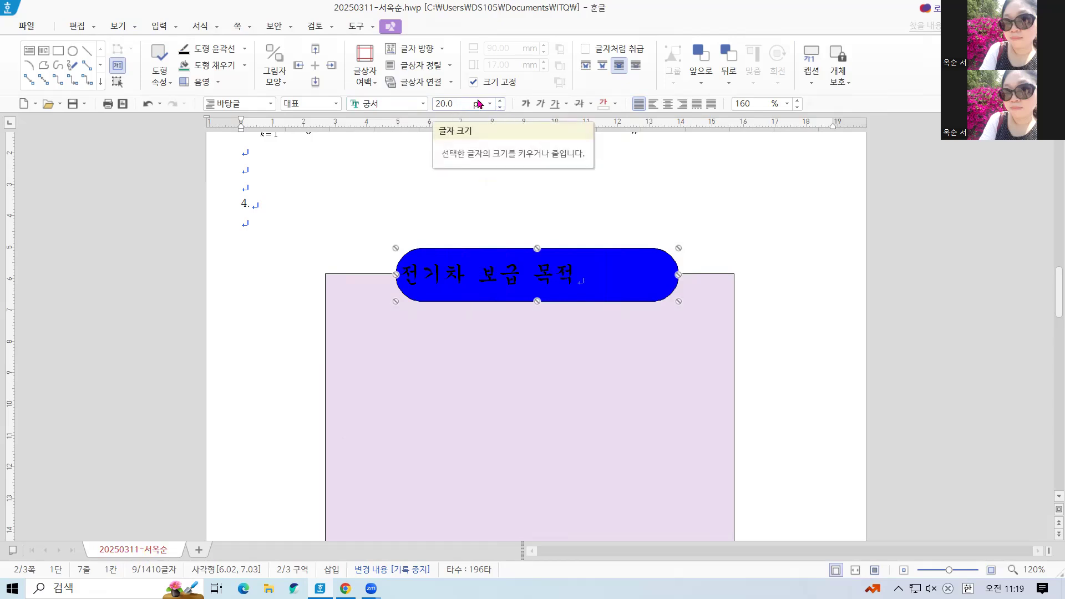
{"action": "left_click", "coordinate": [501, 101]}
{"action": "left_click", "coordinate": [500, 101]}
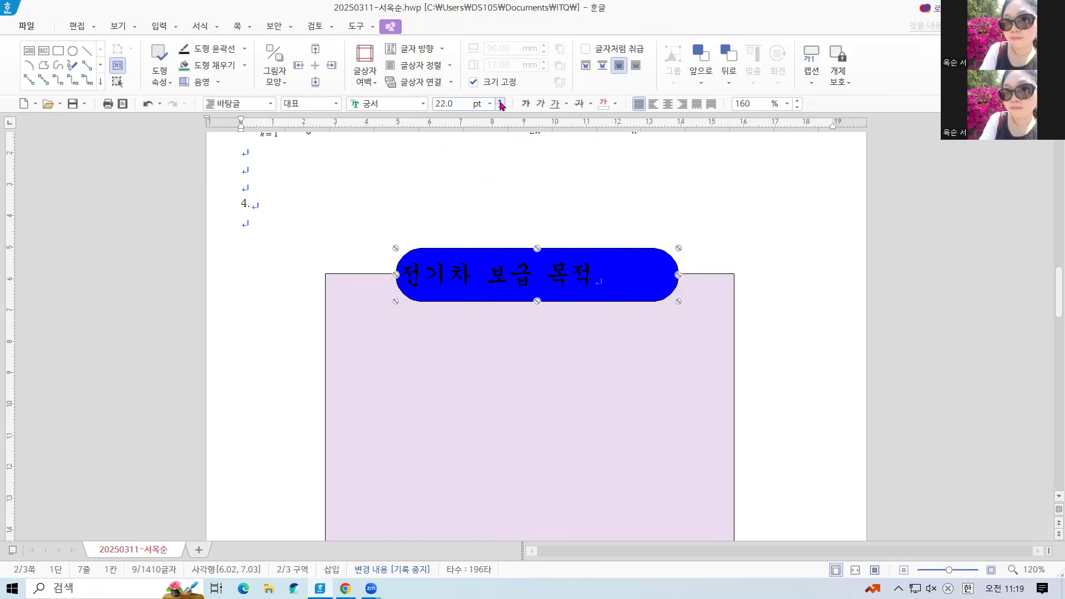
Step: Color the title text white and center it horizontally and vertically inside the blue text box
{"action": "left_click", "coordinate": [615, 103]}
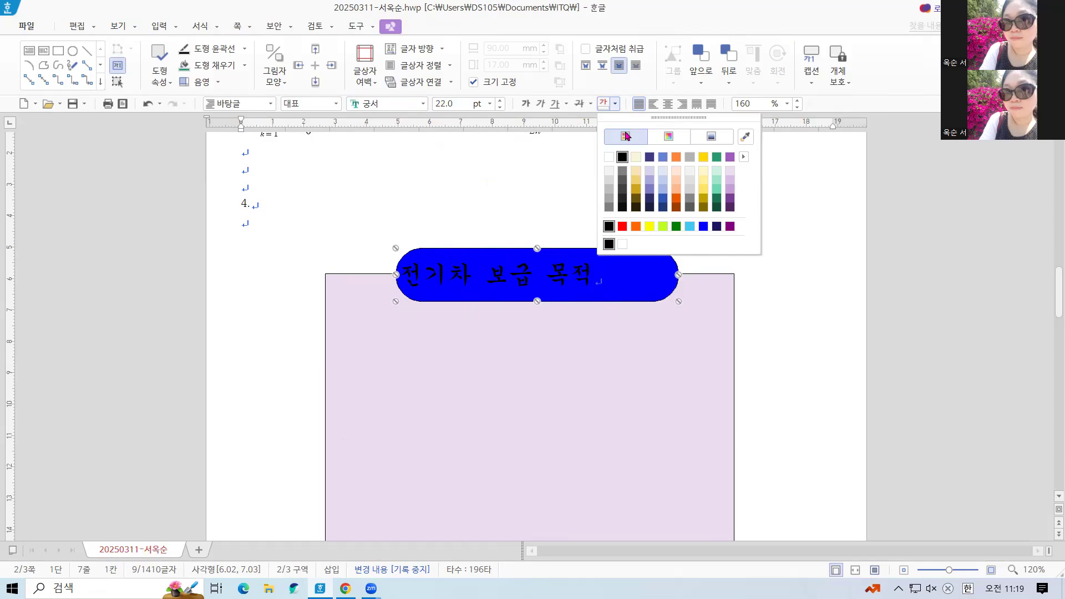
{"action": "left_click", "coordinate": [608, 157]}
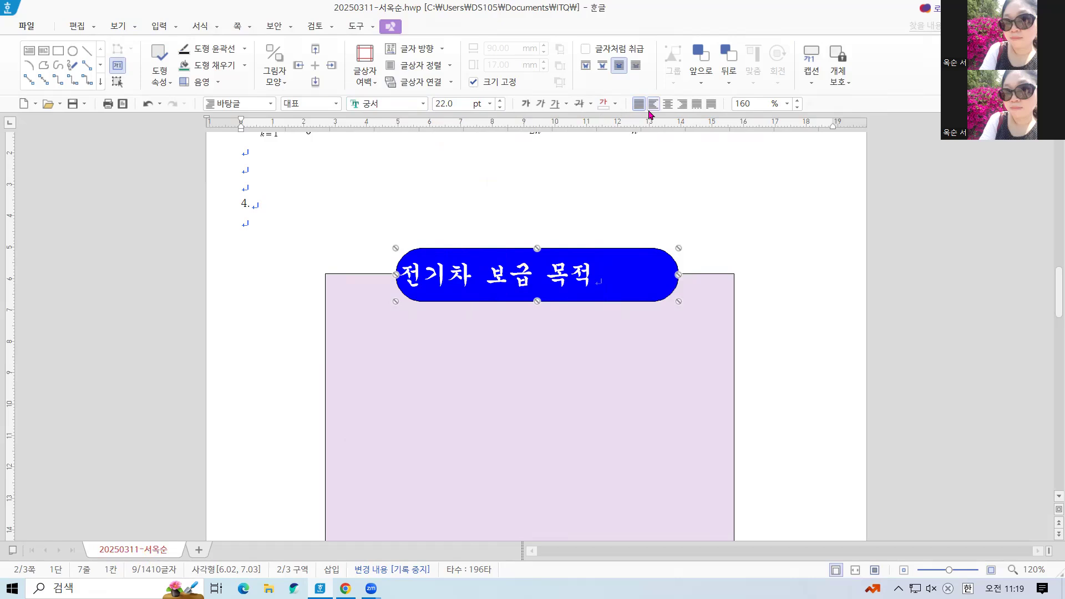
{"action": "left_click", "coordinate": [419, 68]}
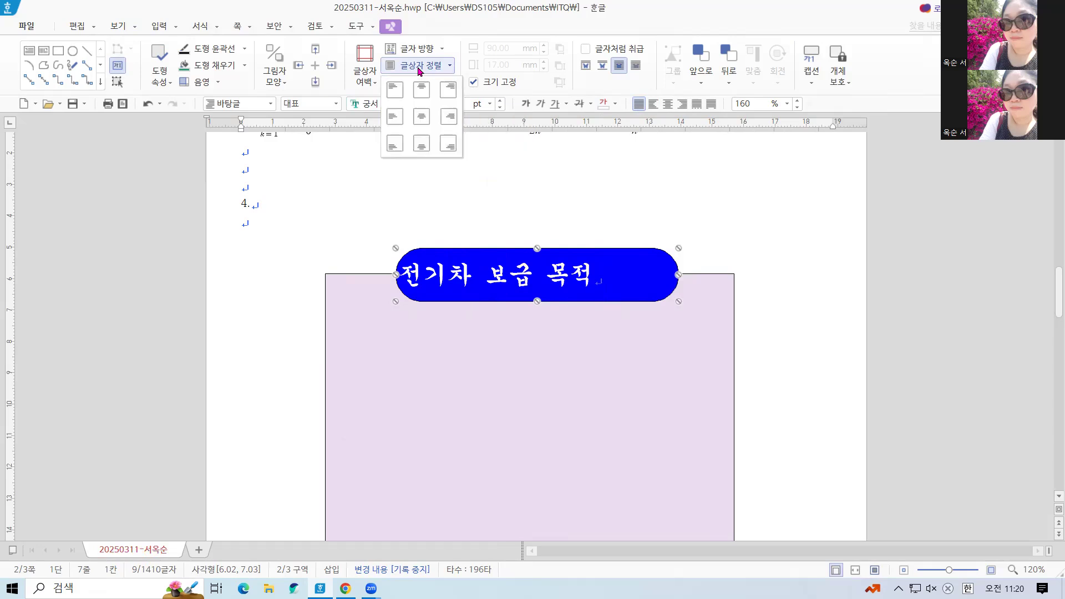
{"action": "left_click", "coordinate": [420, 121]}
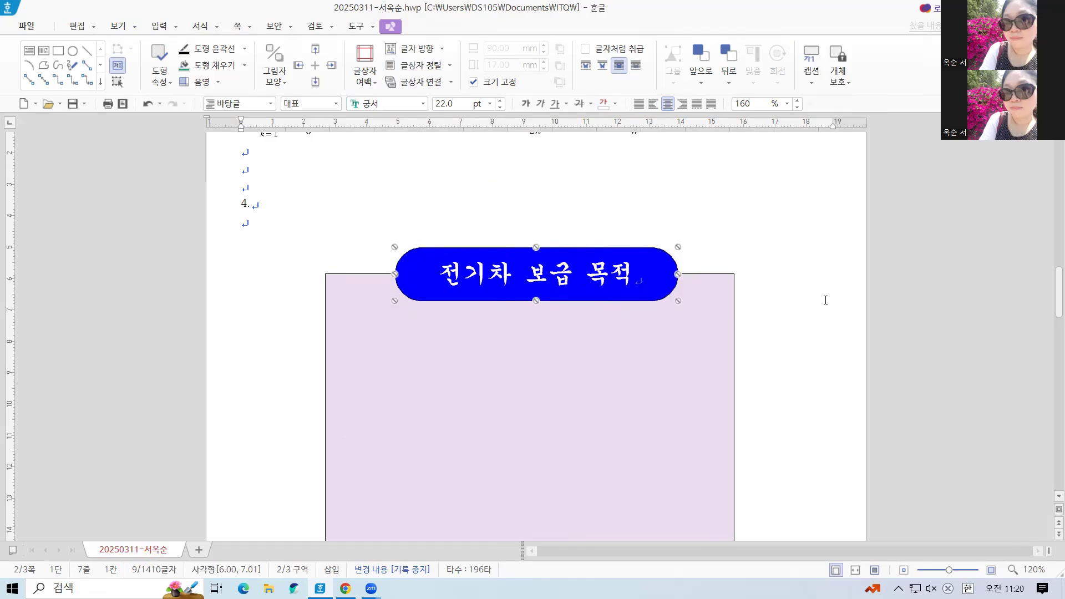
Step: Nudge the blue title box slightly left and up to center it over the purple rectangle's upper edge
{"action": "key", "text": "Left"}
{"action": "key", "text": "alt+Right"}
{"action": "key", "text": "alt+Up"}
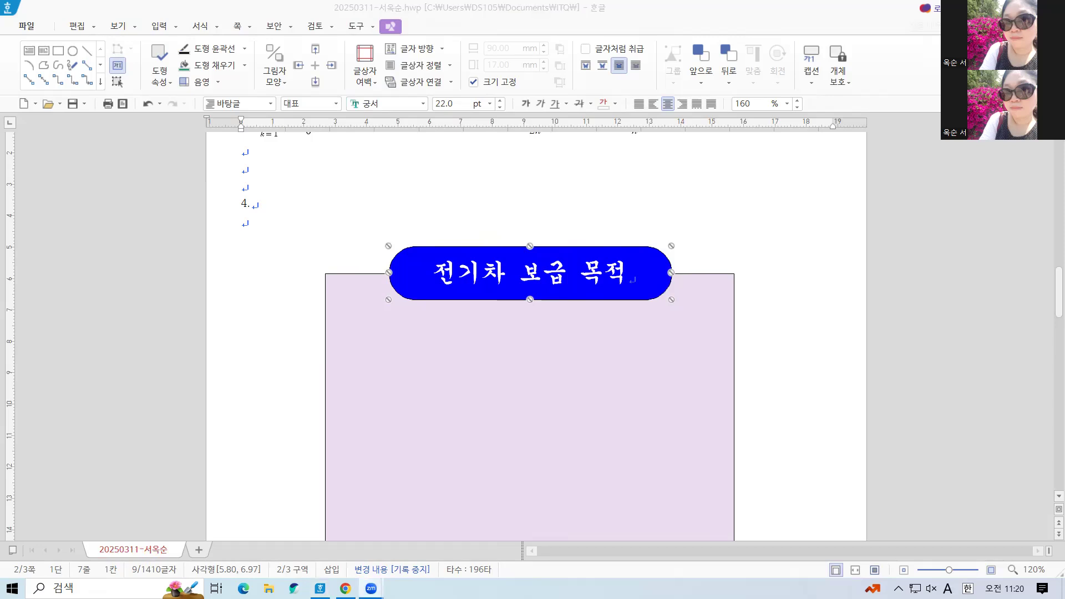
Step: Draw a rectangle about 114 by 37 mm inside the purple rectangle, just below the title box
{"action": "left_click", "coordinate": [343, 316]}
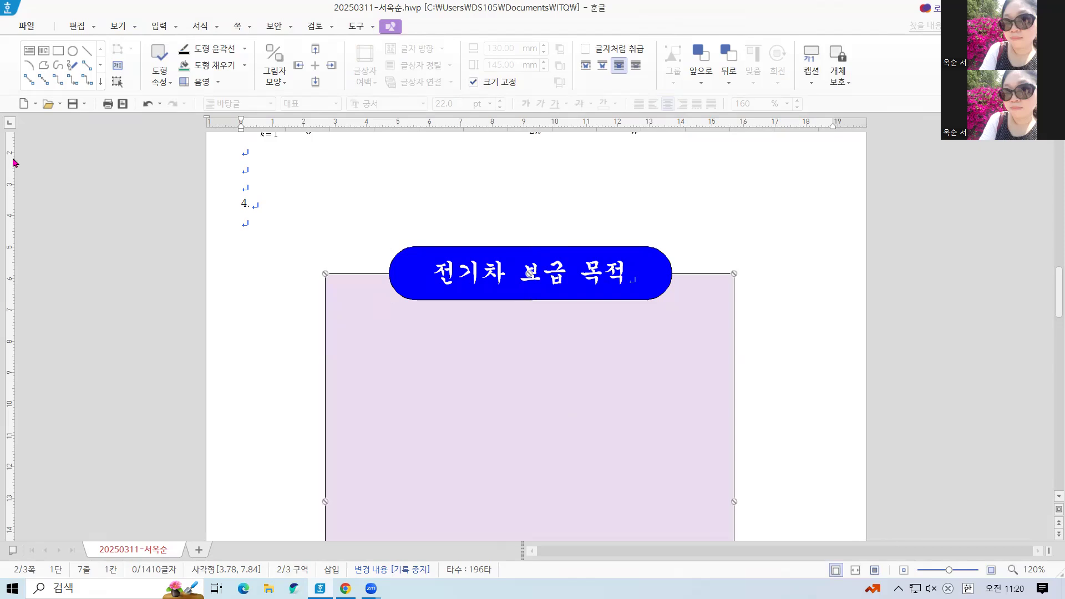
{"action": "left_click", "coordinate": [60, 55]}
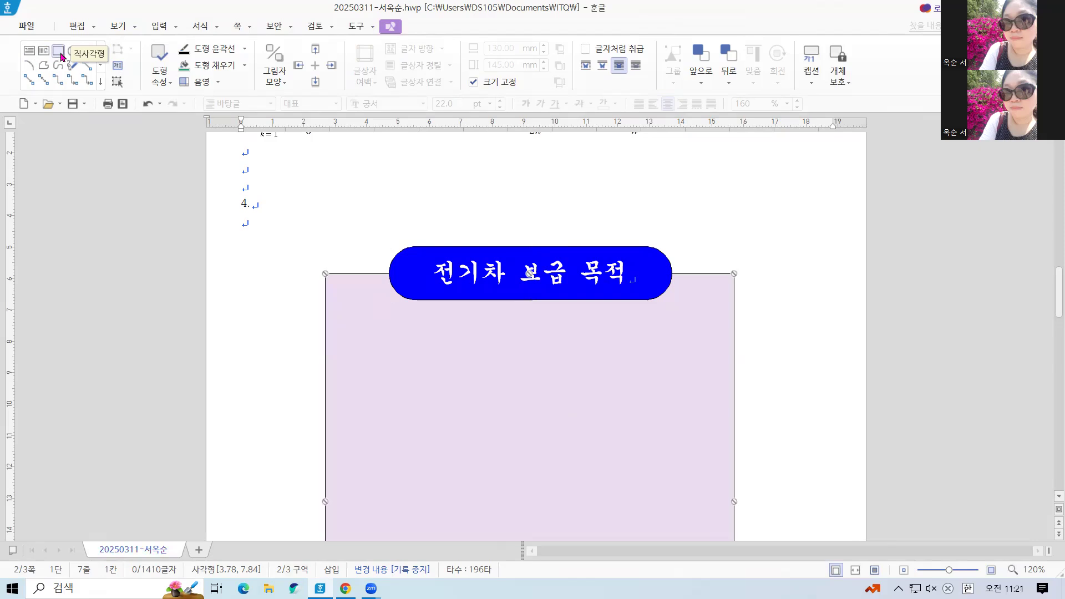
{"action": "left_click", "coordinate": [61, 56]}
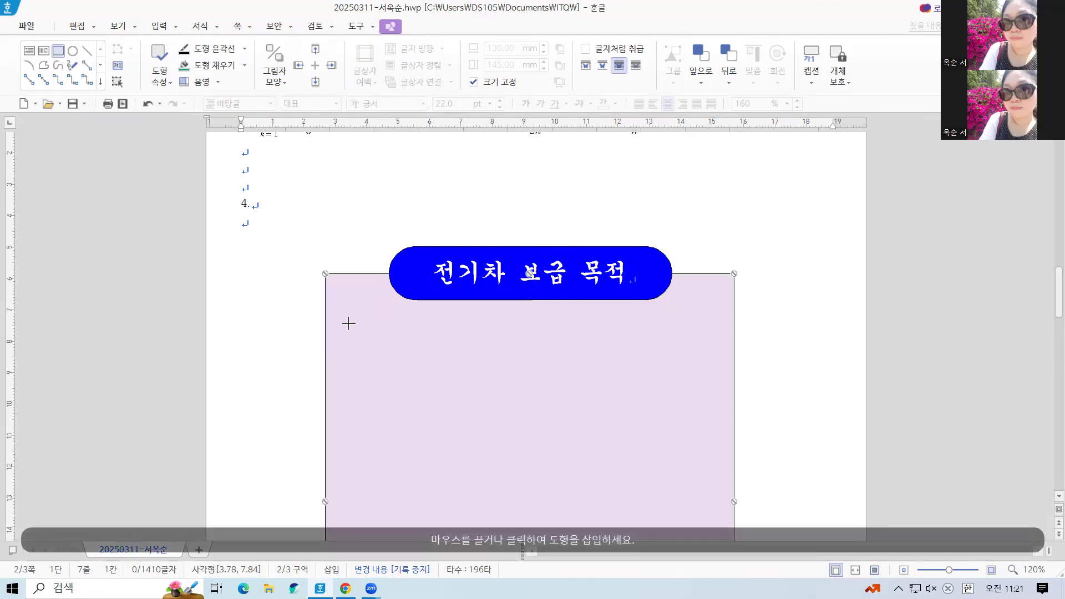
{"action": "left_click_drag", "start_coordinate": [350, 315], "coordinate": [711, 433]}
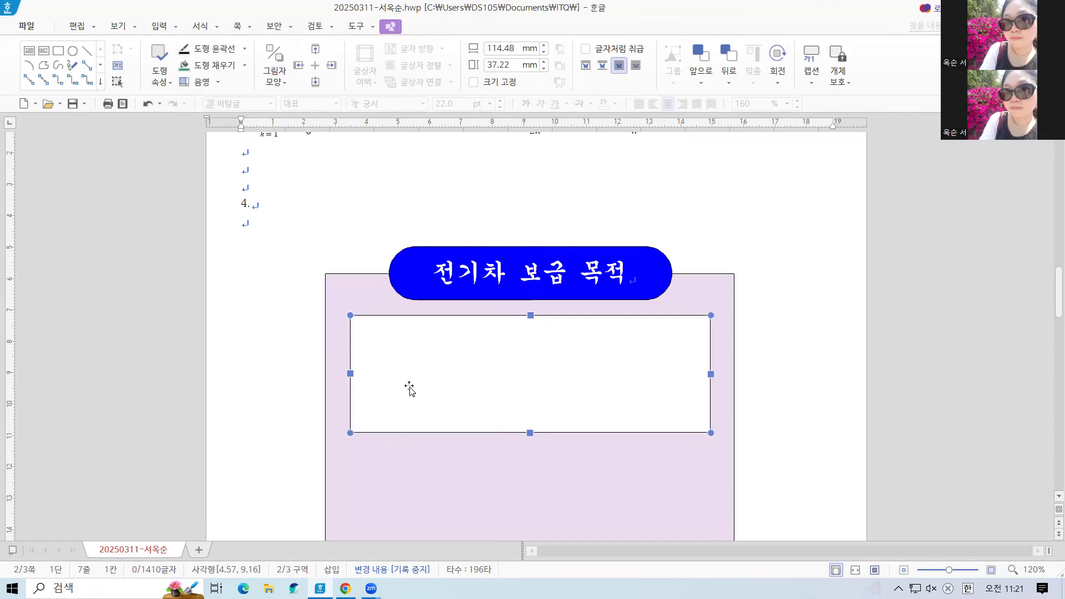
{"action": "double_click", "coordinate": [432, 371]}
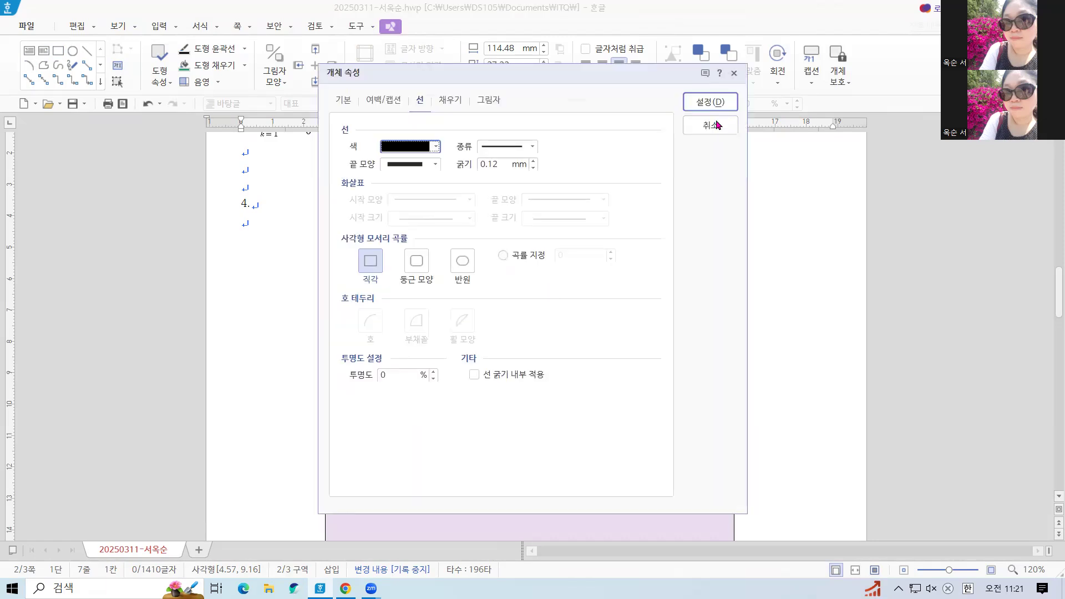
{"action": "left_click", "coordinate": [710, 125]}
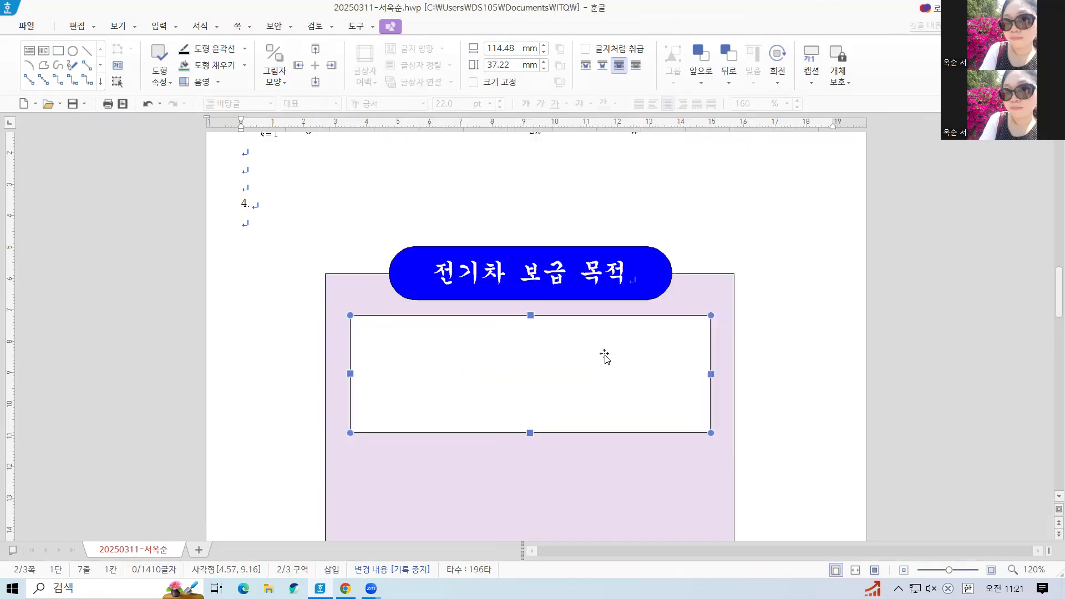
Step: Set the new rectangle's width to 120 mm and height to 55 mm, and lock its size
{"action": "double_click", "coordinate": [604, 356]}
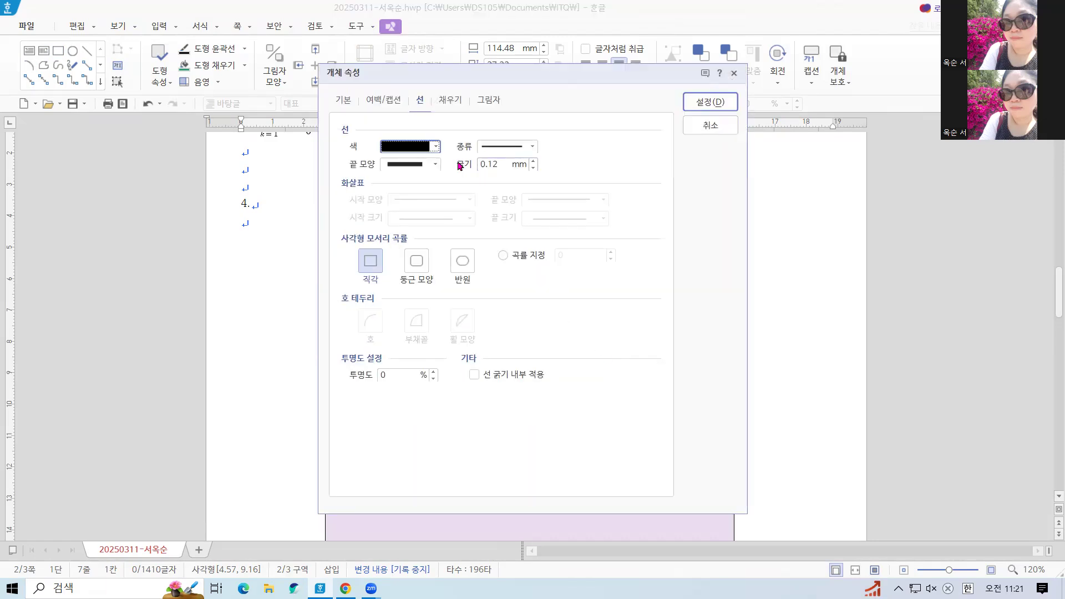
{"action": "left_click", "coordinate": [343, 99]}
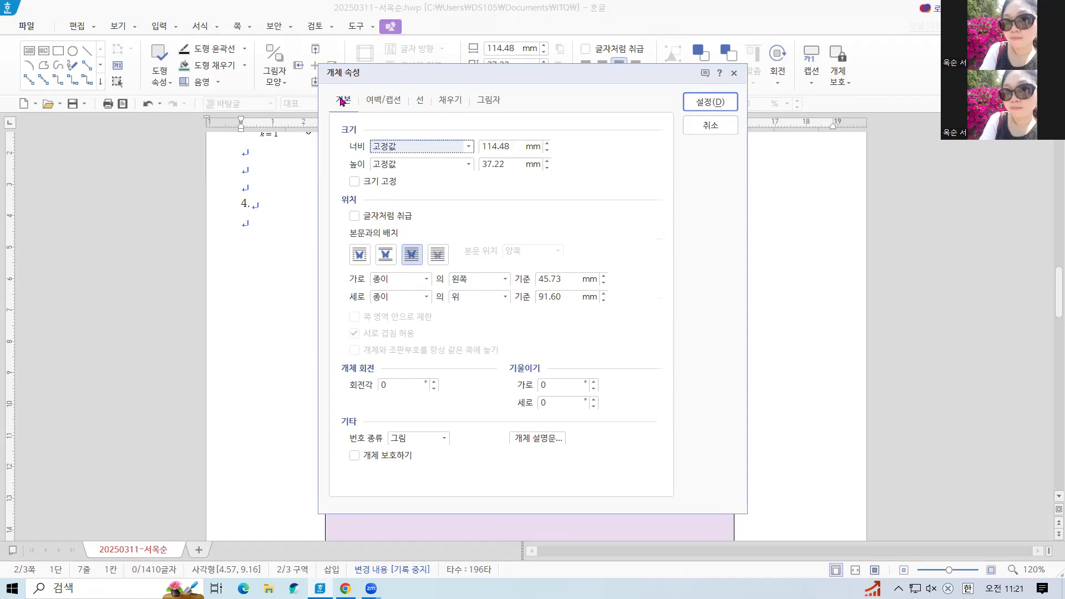
{"action": "key", "text": "Tab"}
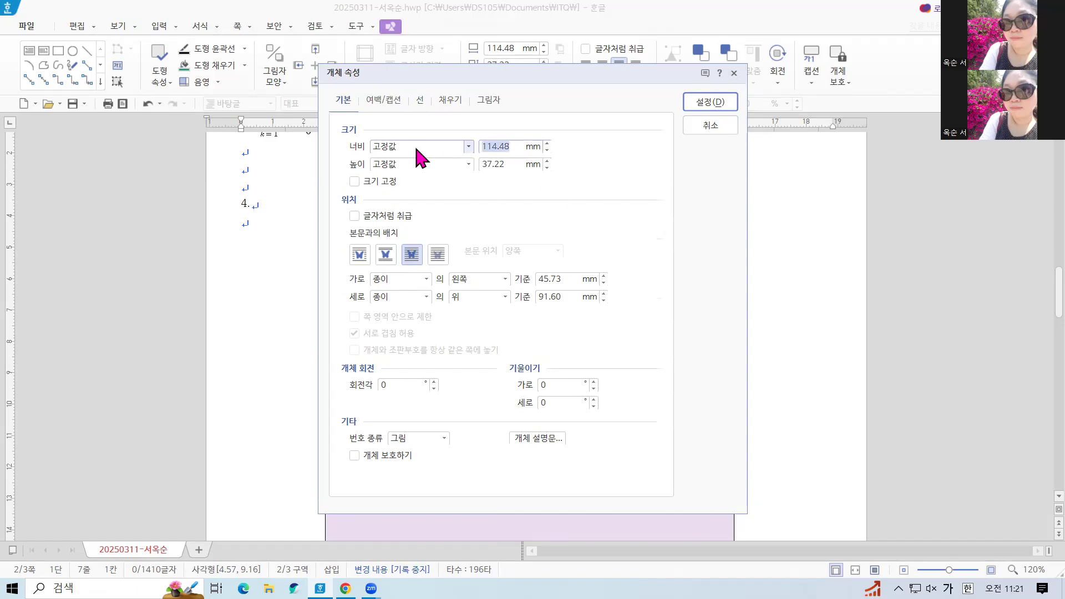
{"action": "type", "text": "120"}
{"action": "left_click", "coordinate": [495, 163]}
{"action": "type", "text": "55"}
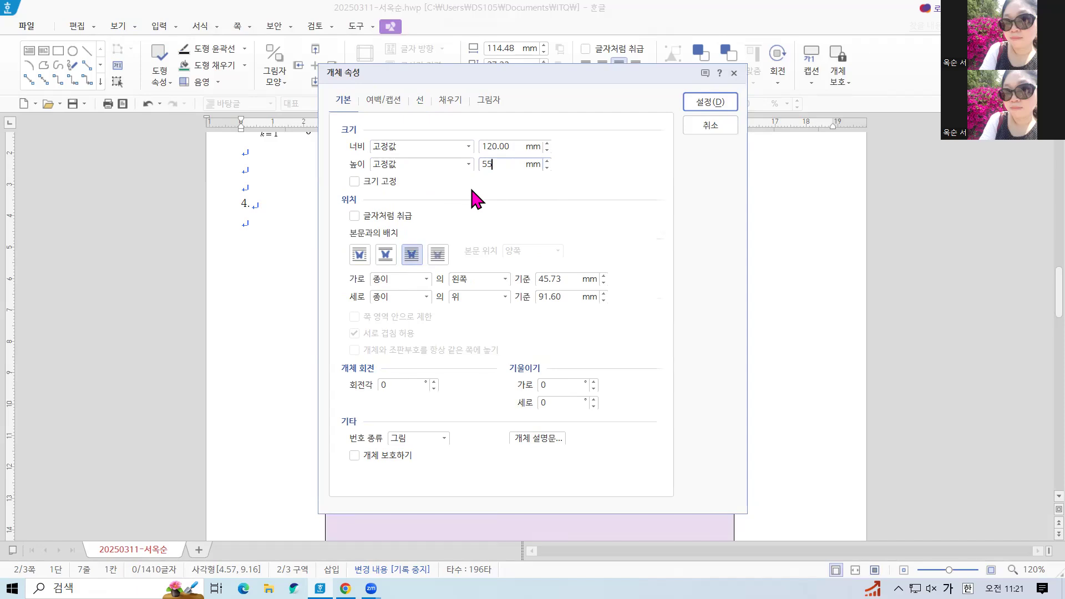
{"action": "left_click", "coordinate": [355, 179]}
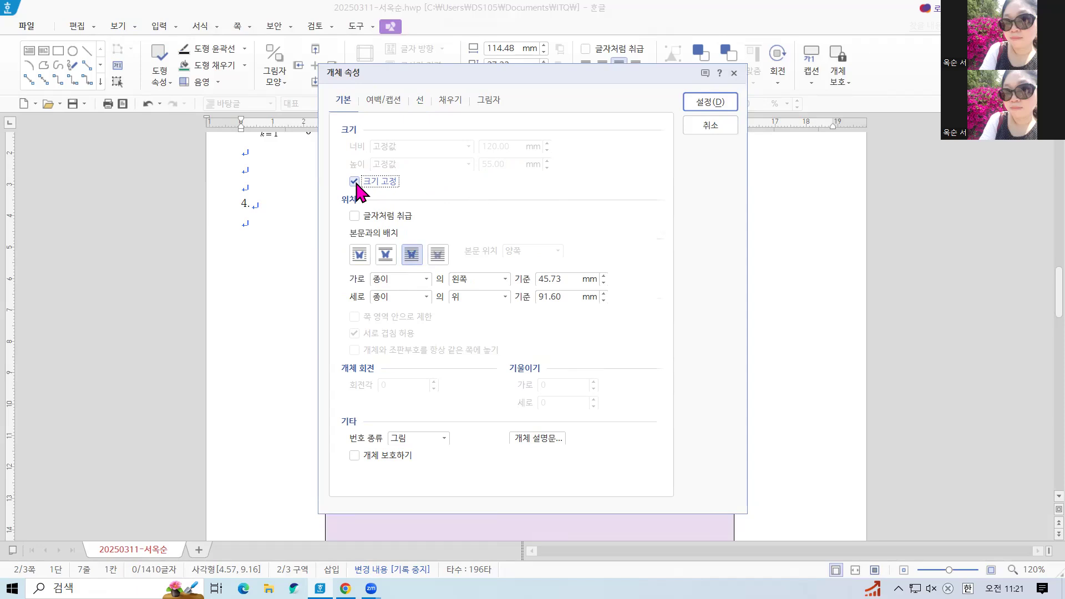
Step: Give the new rectangle rounded (둥근 모양) corners and a light blue face color, and apply the object properties
{"action": "left_click", "coordinate": [419, 102]}
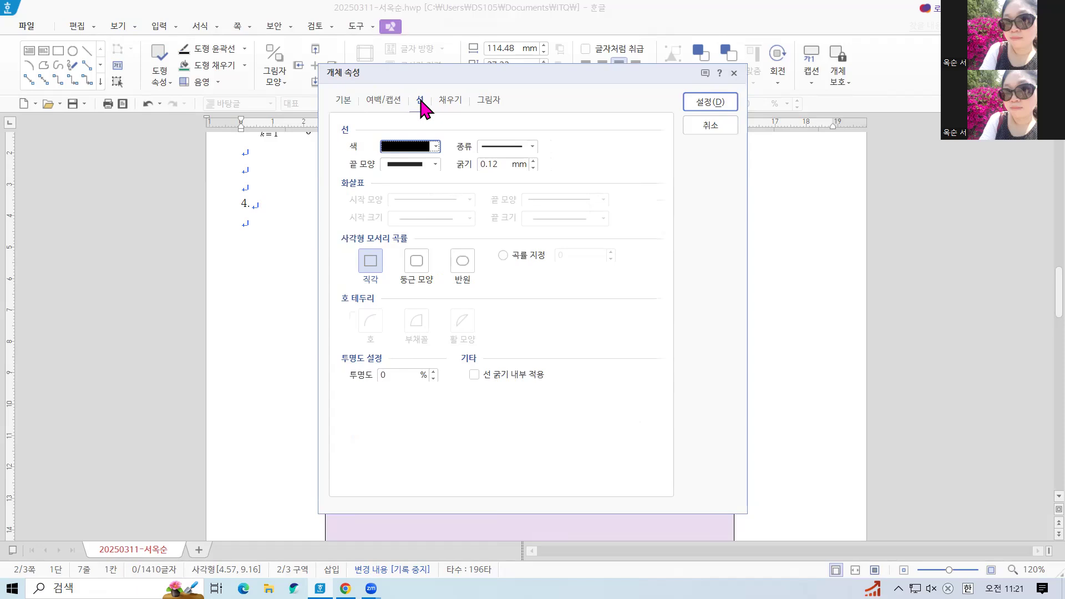
{"action": "left_click", "coordinate": [410, 269]}
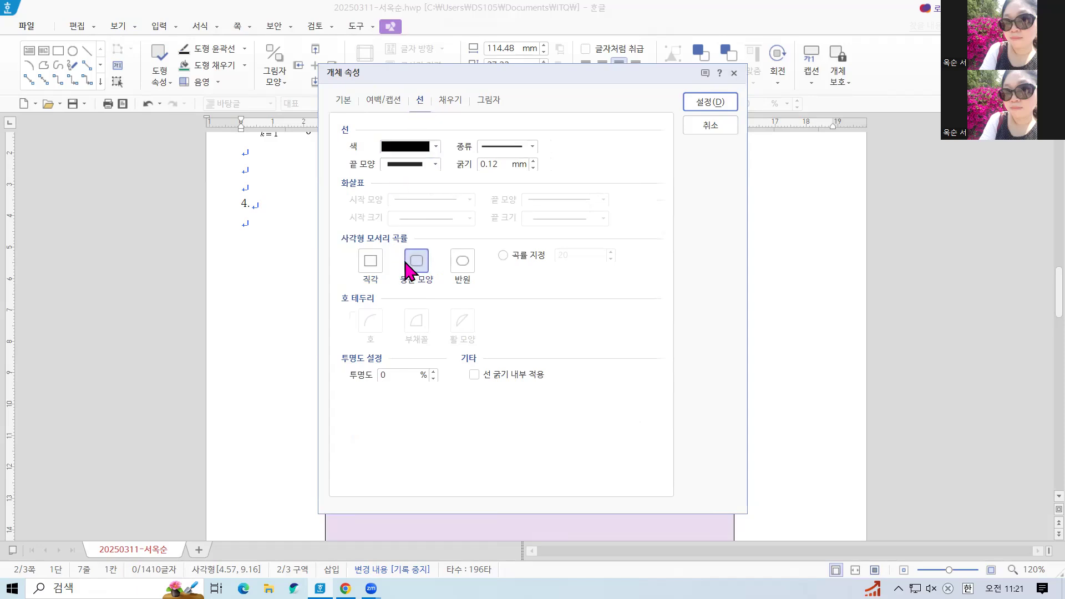
{"action": "left_click", "coordinate": [450, 101]}
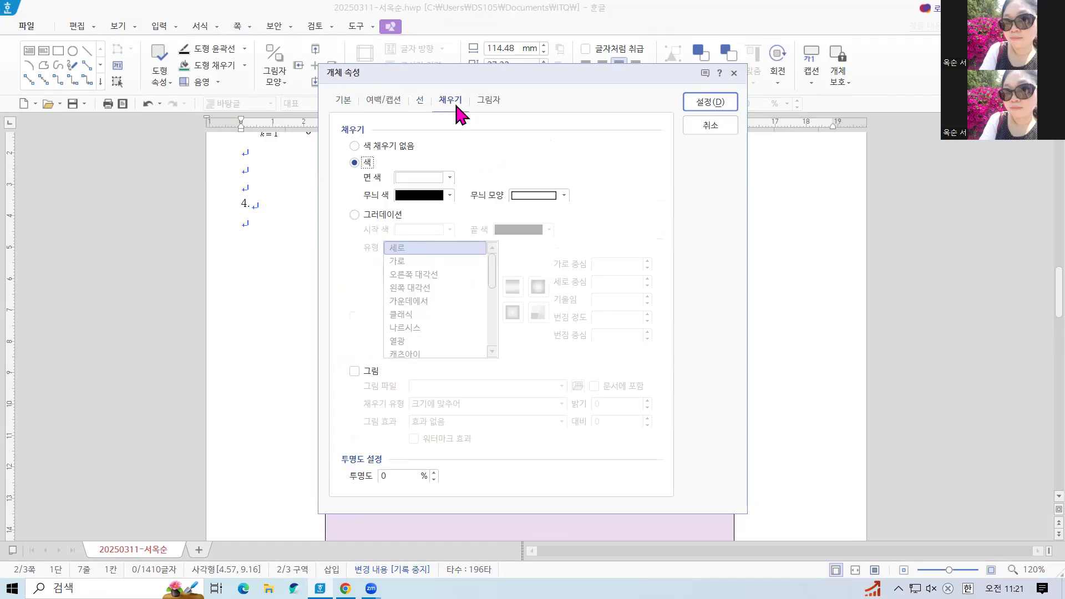
{"action": "left_click", "coordinate": [448, 177]}
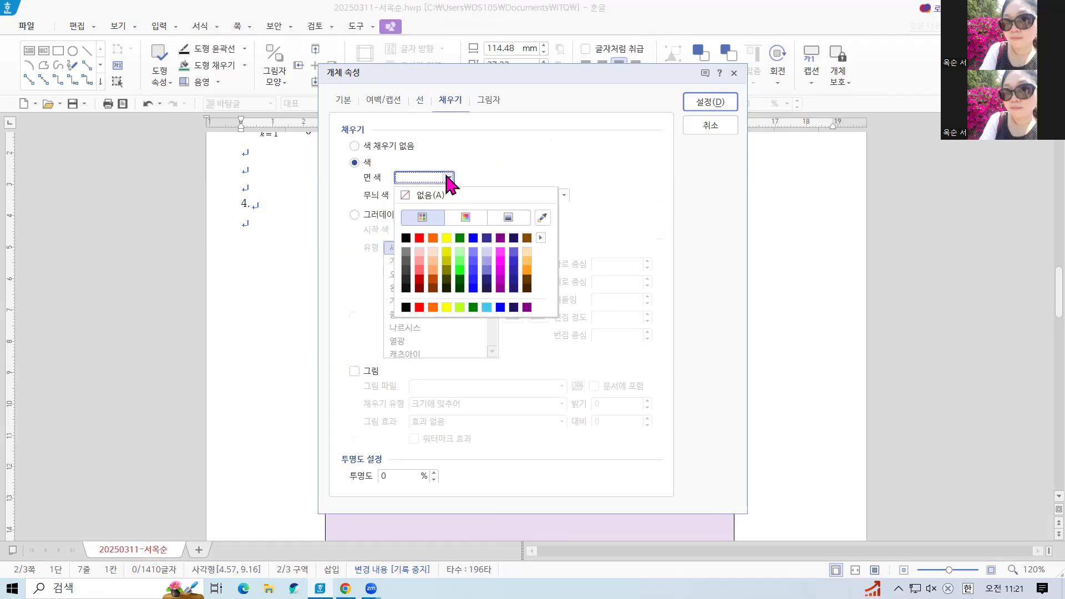
{"action": "left_click", "coordinate": [473, 252]}
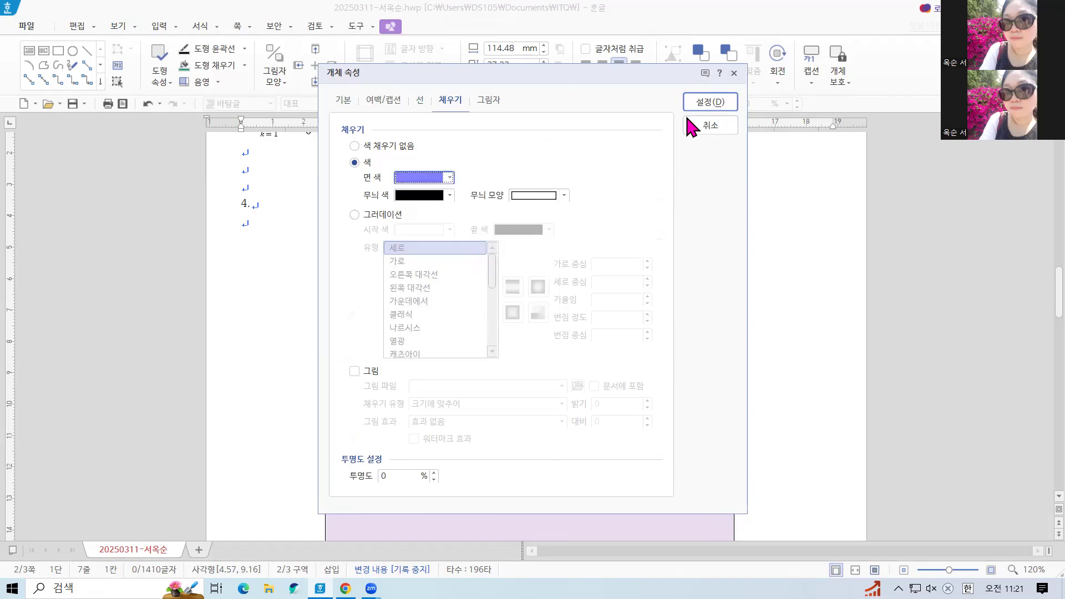
{"action": "left_click", "coordinate": [715, 102]}
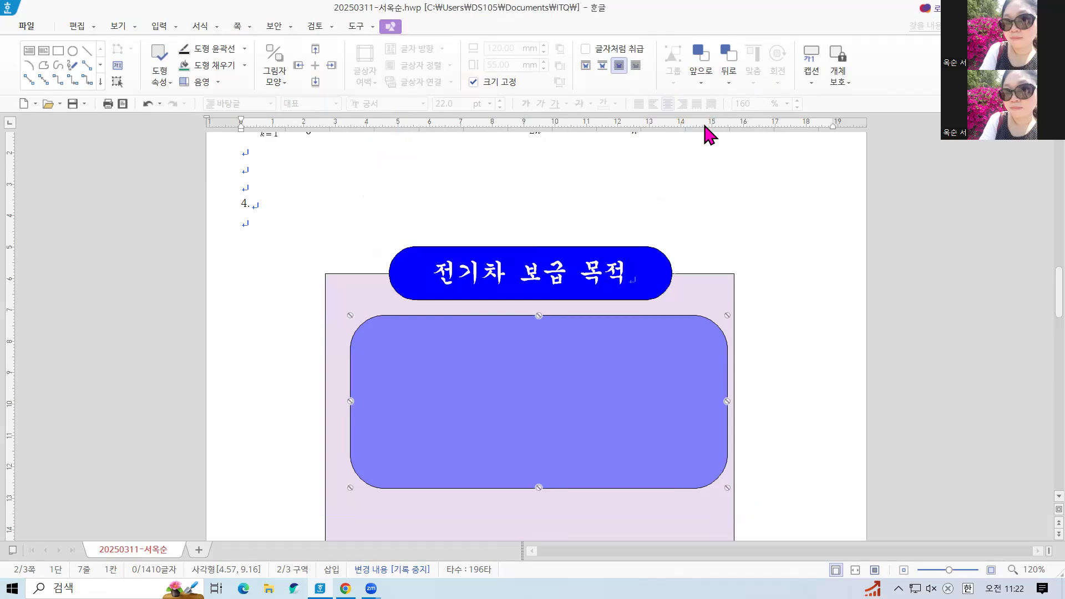
Step: Nudge the light blue rounded rectangle left and slightly up to center it across the purple rectangle
{"action": "key", "text": "Left"}
{"action": "key", "text": "Left"}
{"action": "key", "text": "Left"}
{"action": "key", "text": "Left"}
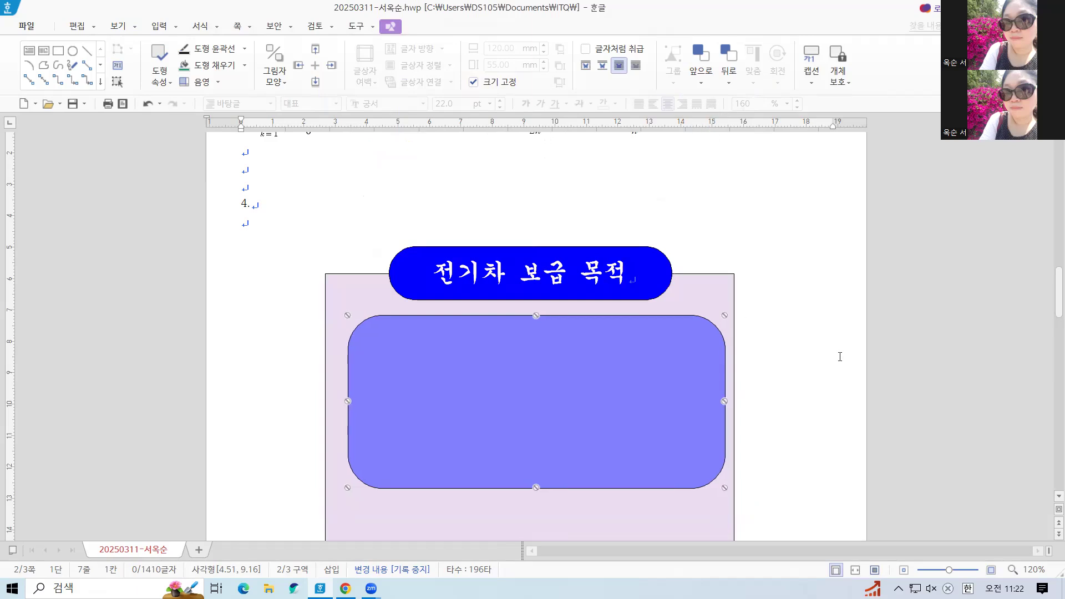
{"action": "key", "text": "Up"}
{"action": "key", "text": "Up"}
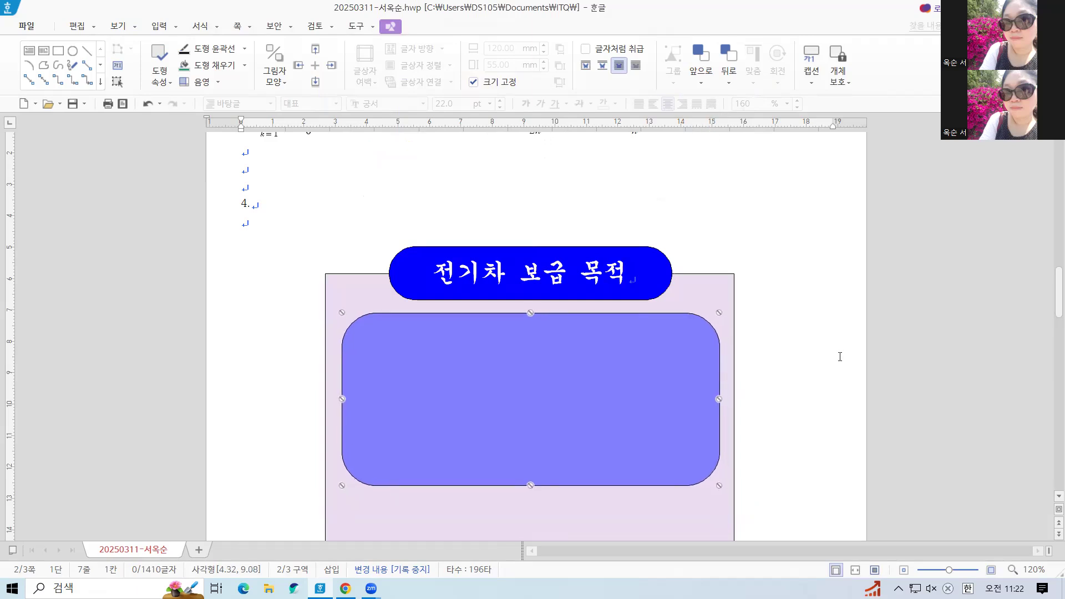
{"action": "key", "text": "Right"}
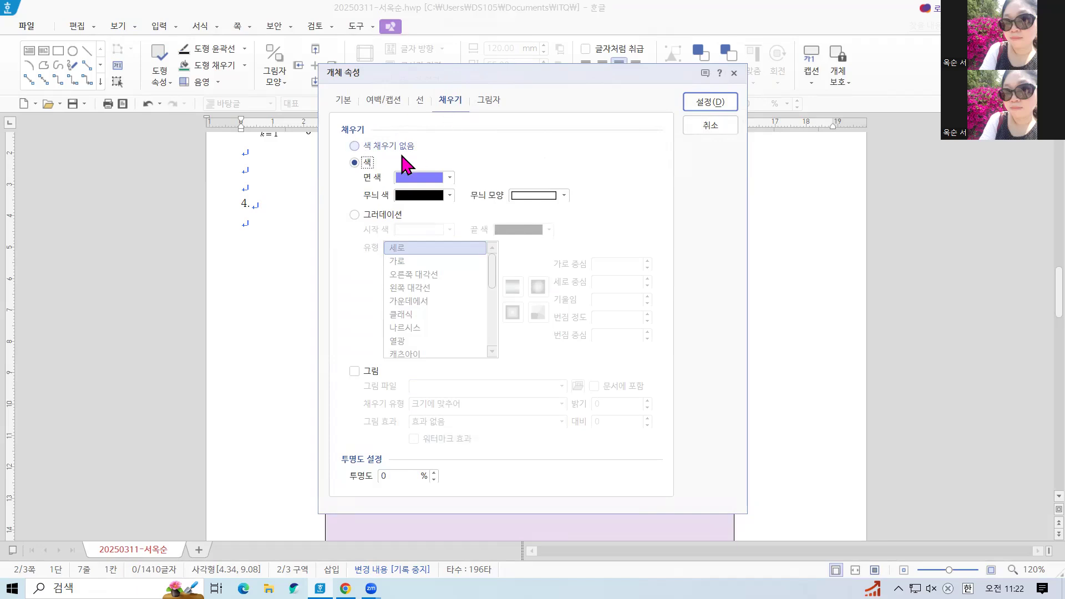
Step: Check the rounded rectangle's face color choices in its fill properties, keep the current color and deselect the shape
{"action": "left_click", "coordinate": [420, 178]}
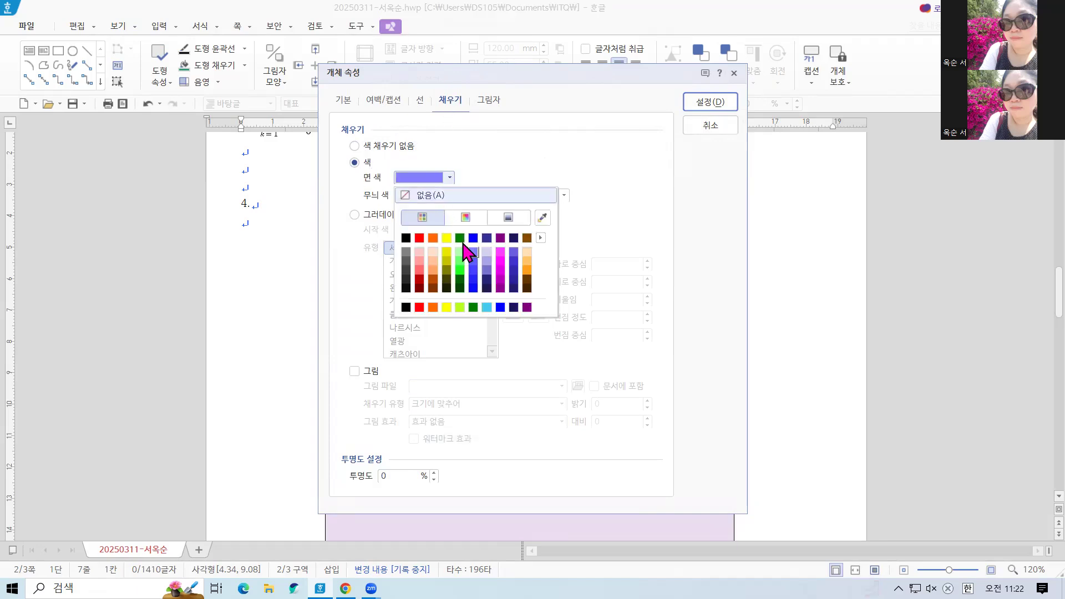
{"action": "left_click", "coordinate": [665, 134]}
{"action": "left_click", "coordinate": [709, 102]}
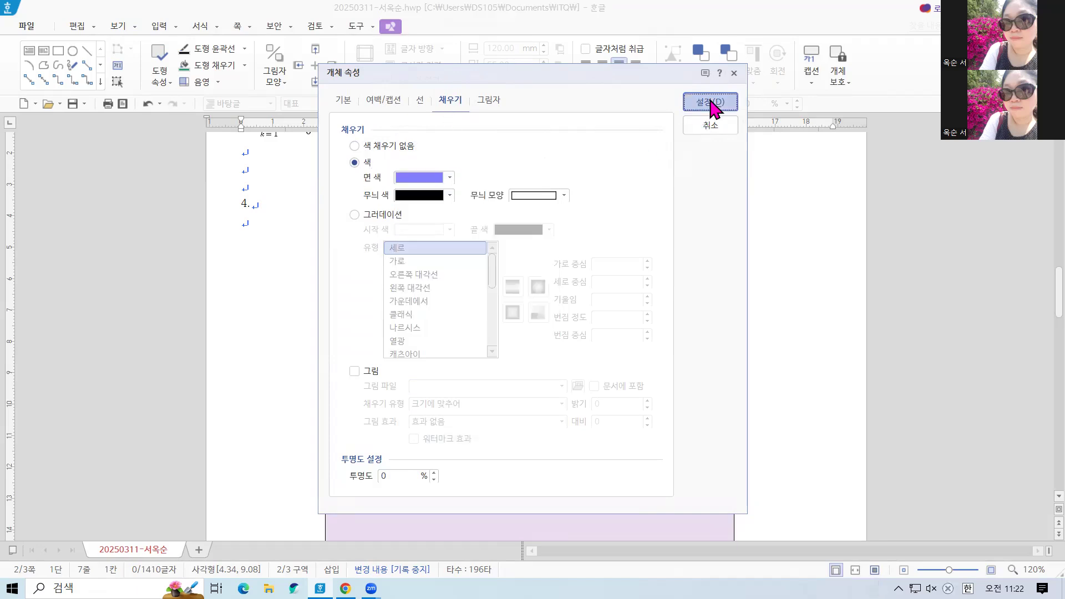
{"action": "key", "text": "Escape"}
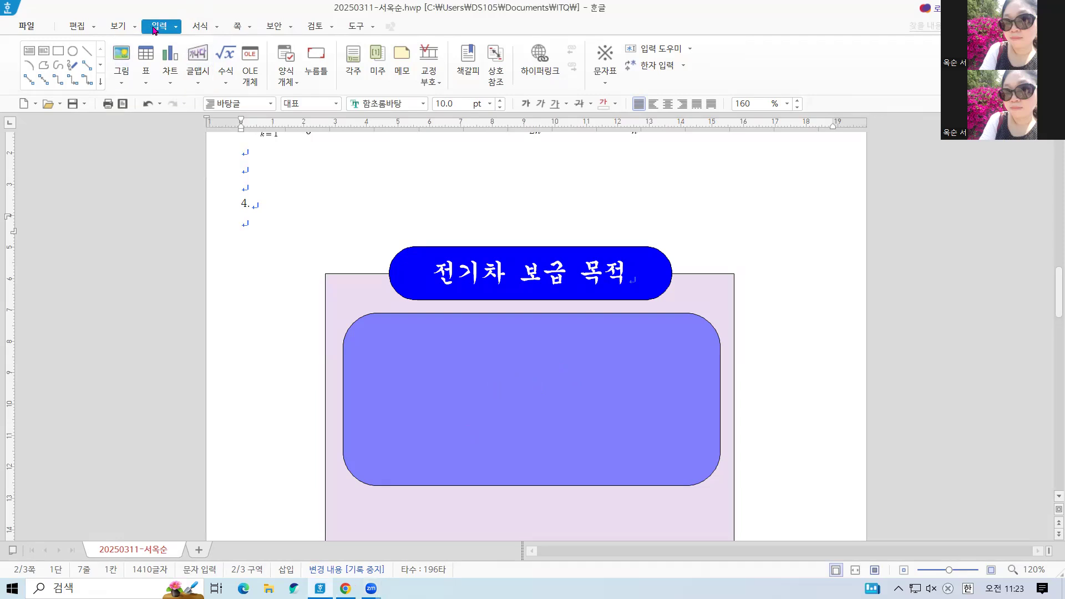
{"action": "left_click", "coordinate": [122, 55]}
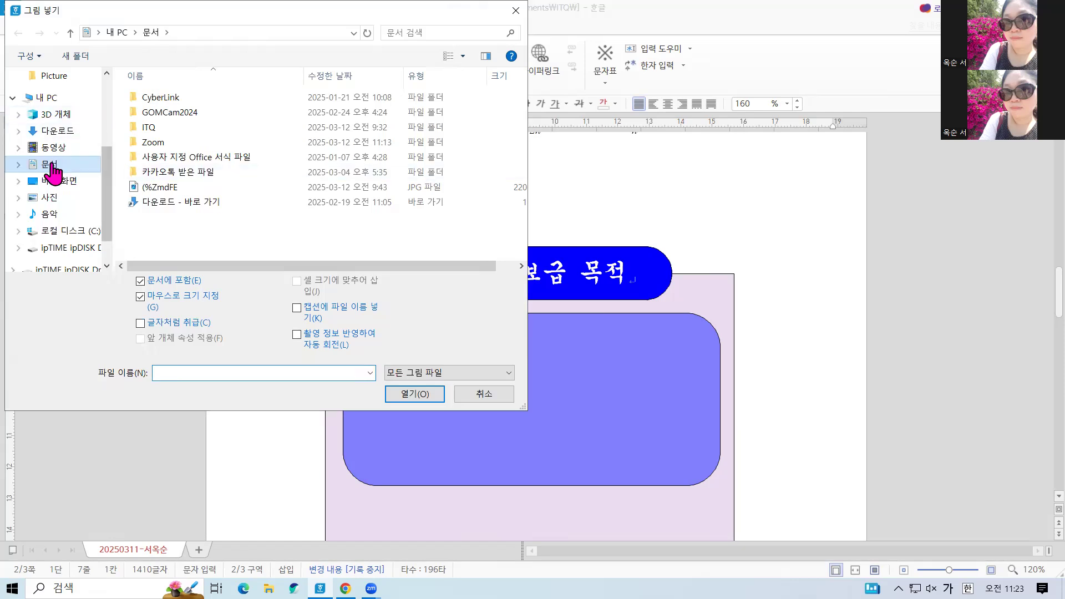
{"action": "double_click", "coordinate": [149, 131]}
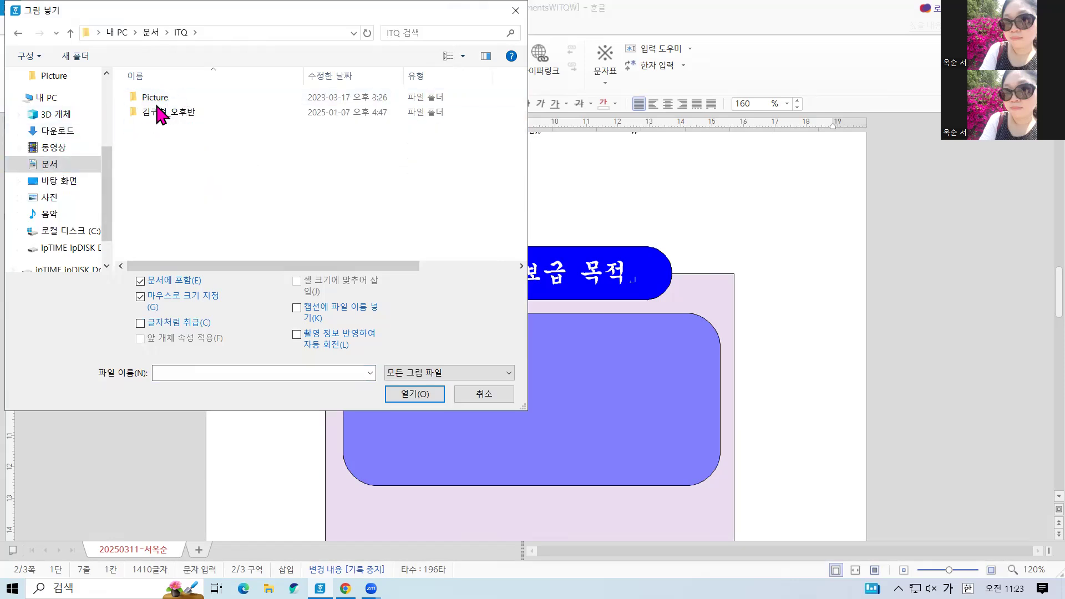
{"action": "left_click", "coordinate": [160, 100]}
{"action": "double_click", "coordinate": [160, 101]}
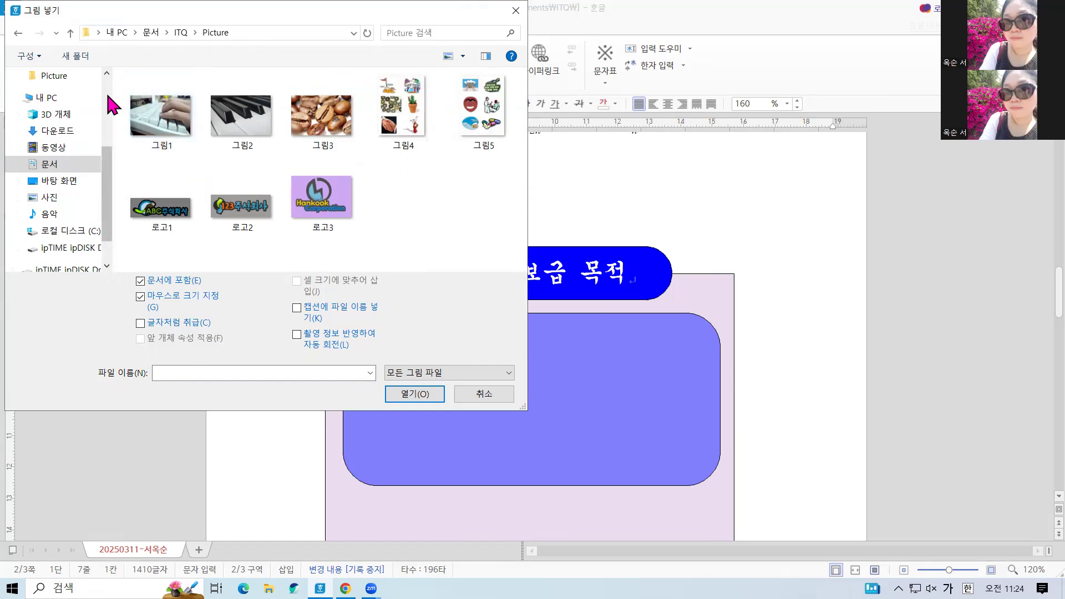
{"action": "left_click", "coordinate": [143, 201]}
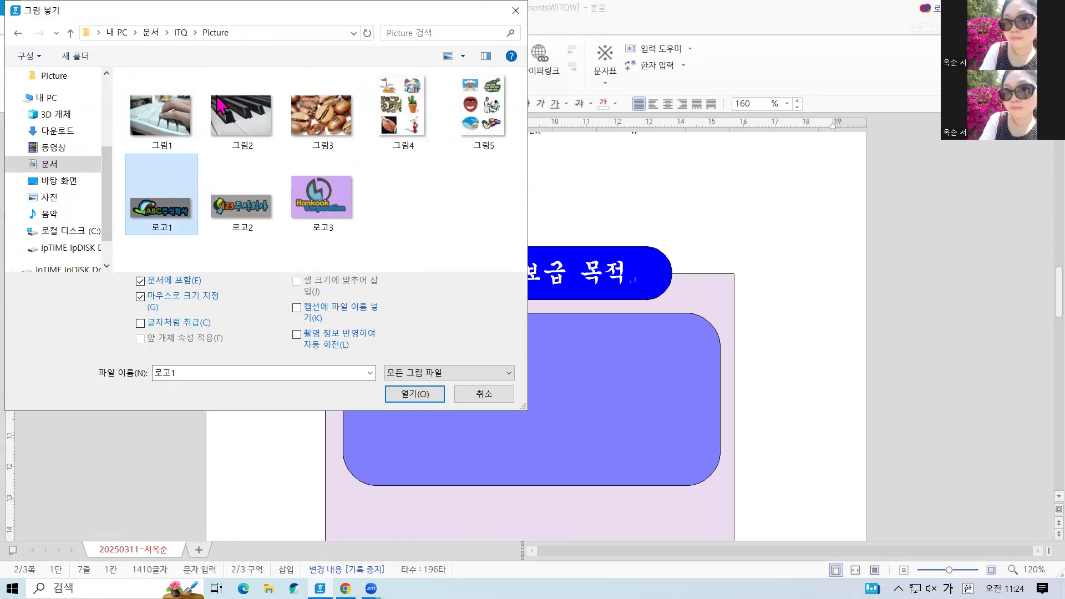
{"action": "left_click", "coordinate": [479, 393]}
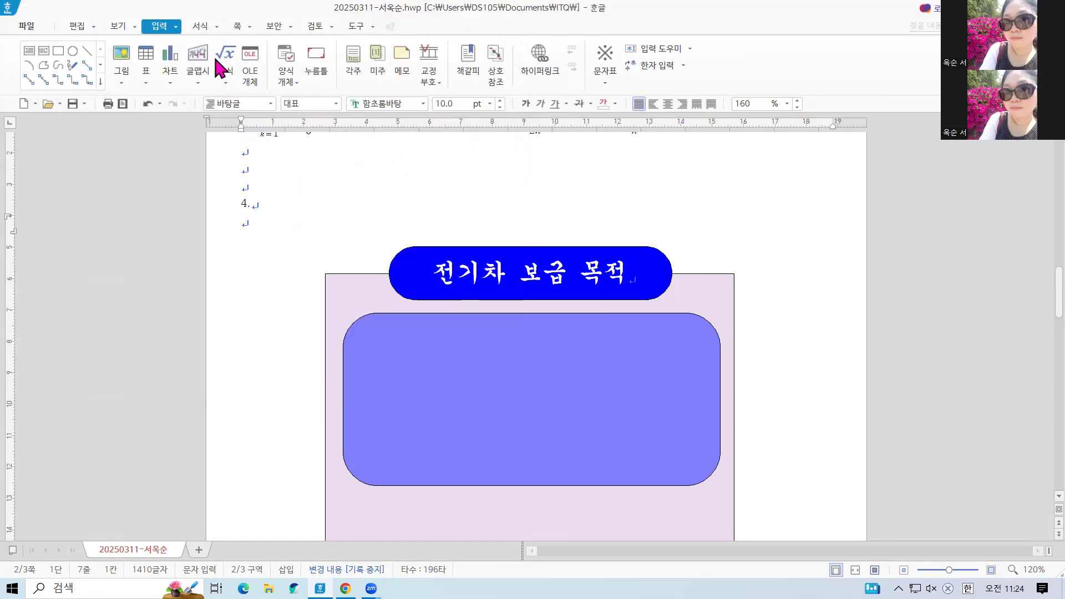
Step: Try to insert the 로고1 picture from the ITQ Picture folder directly over the light blue rounded rectangle, and undo the insertion
{"action": "left_click", "coordinate": [120, 55]}
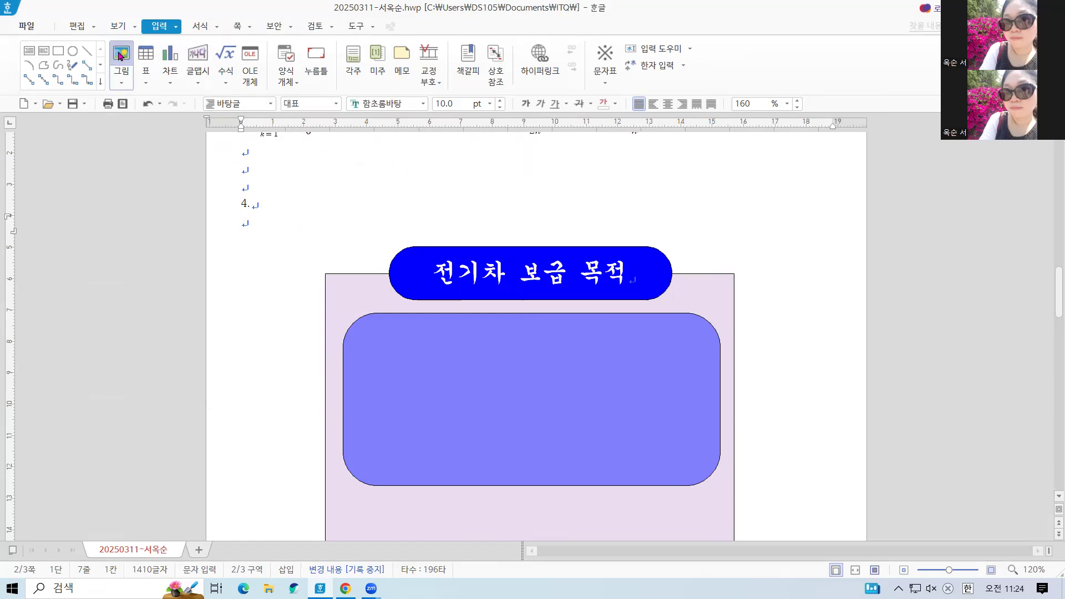
{"action": "left_click", "coordinate": [48, 167]}
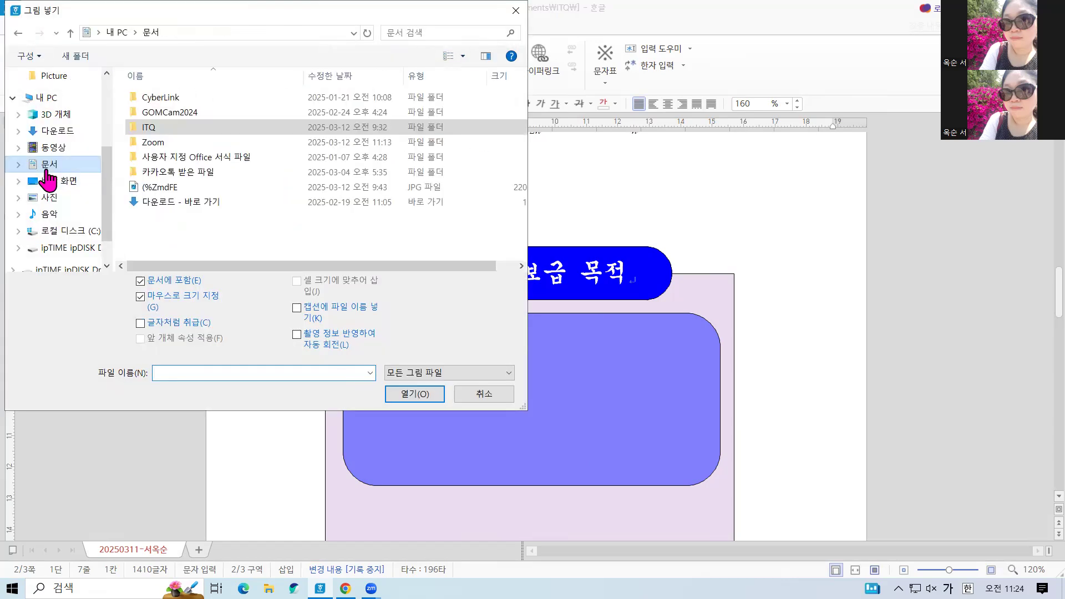
{"action": "double_click", "coordinate": [164, 126]}
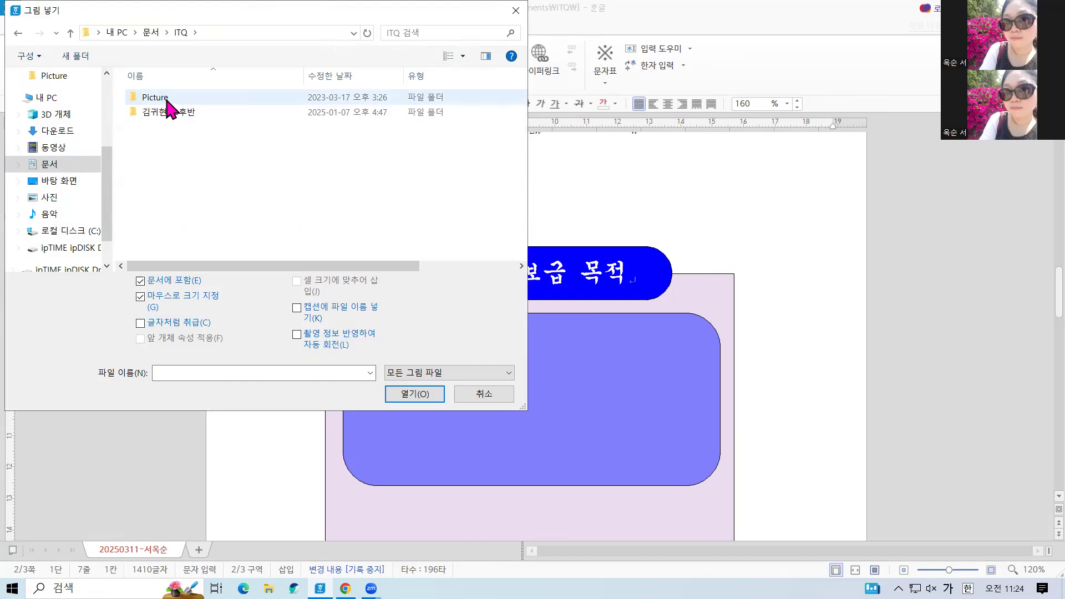
{"action": "double_click", "coordinate": [165, 99]}
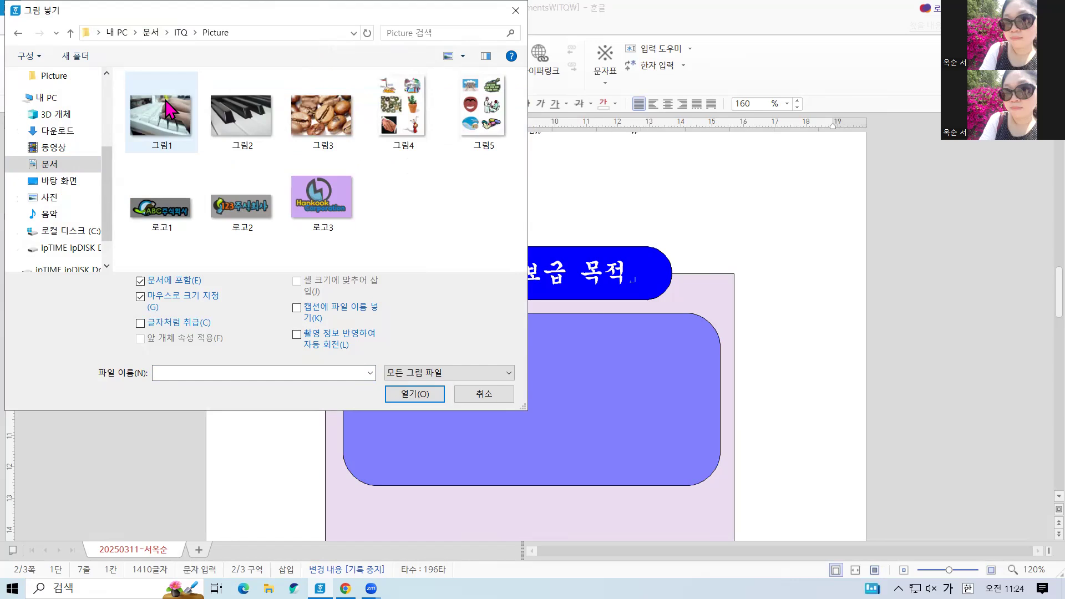
{"action": "left_click", "coordinate": [156, 209]}
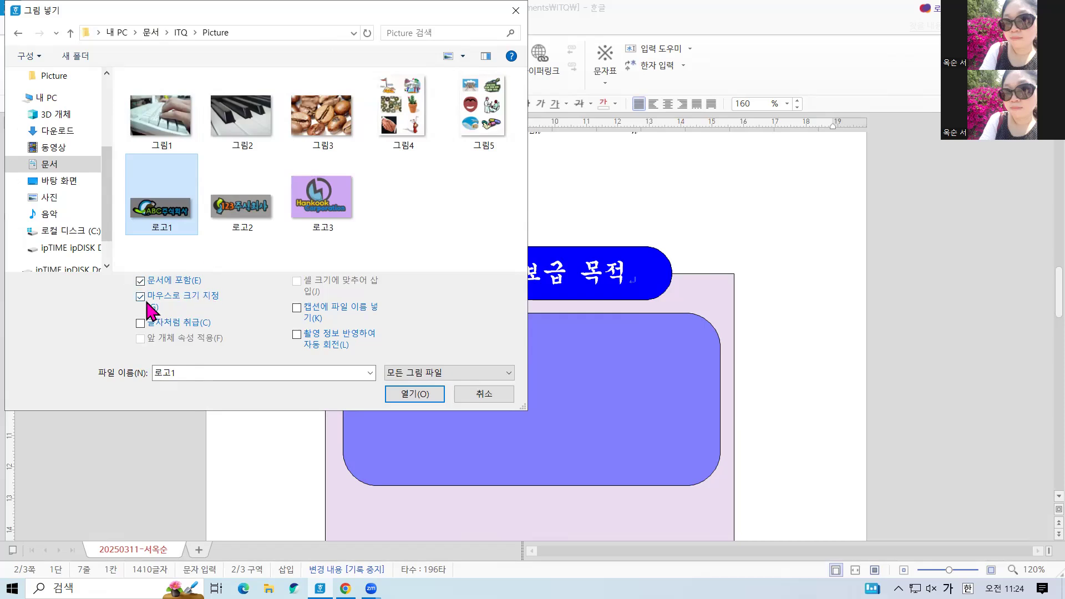
{"action": "left_click", "coordinate": [414, 393]}
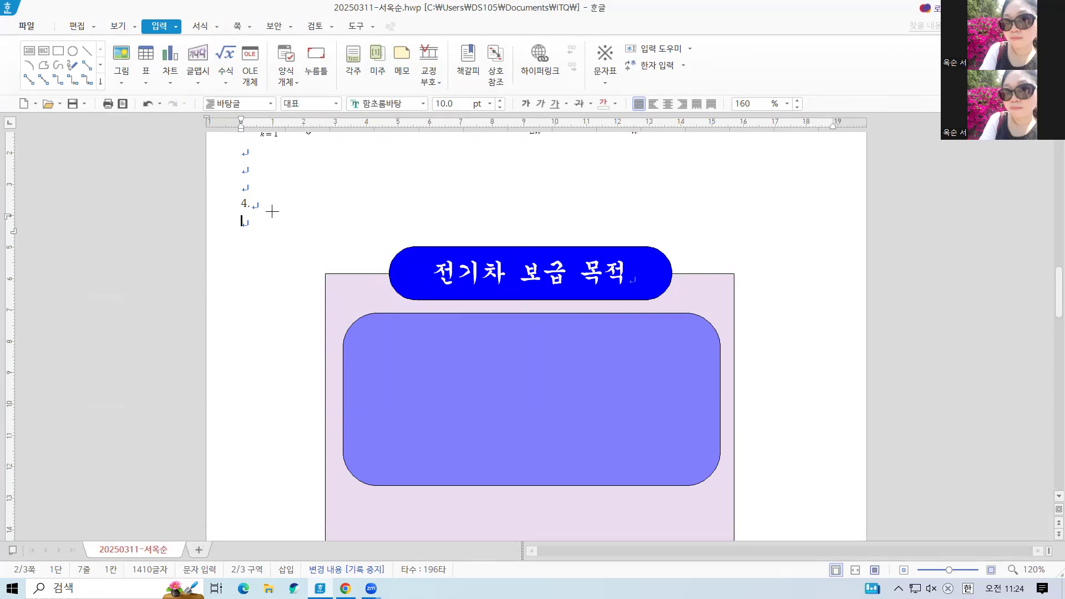
{"action": "left_click_drag", "start_coordinate": [387, 364], "coordinate": [510, 450]}
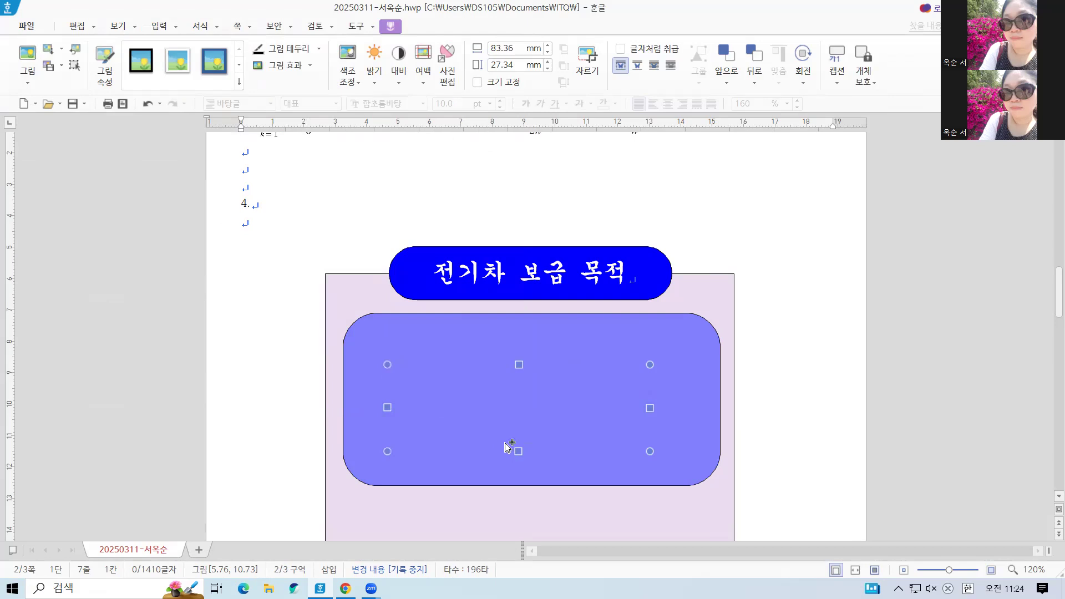
{"action": "key", "text": "ctrl+z"}
Step: Insert the 로고1 picture from the Picture folder just below item 4, about 79 by 26 mm, starting outside the purple rectangle
{"action": "left_click", "coordinate": [122, 56]}
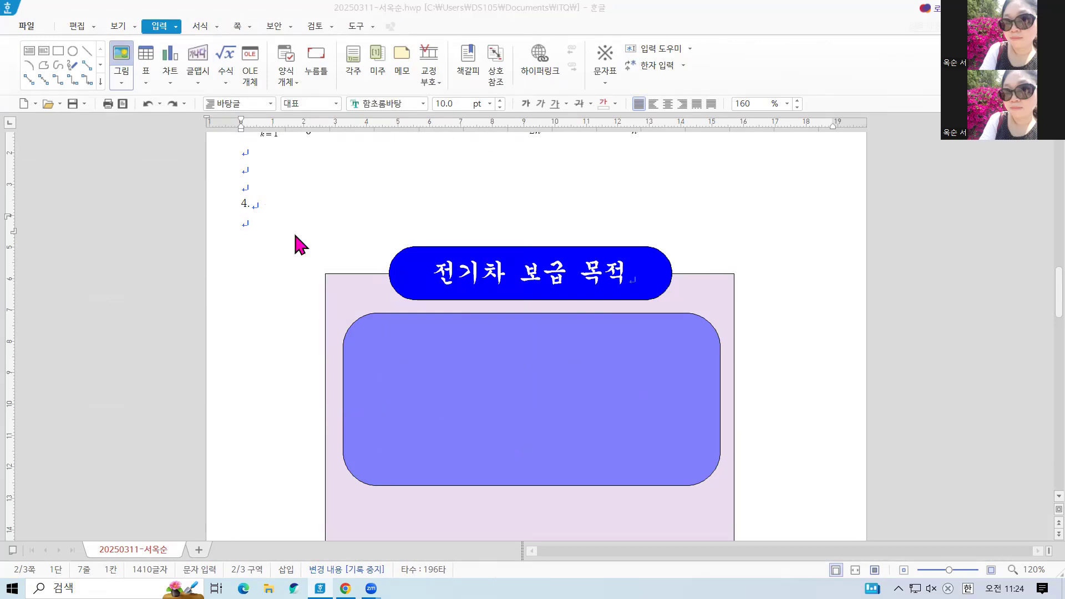
{"action": "left_click", "coordinate": [161, 191]}
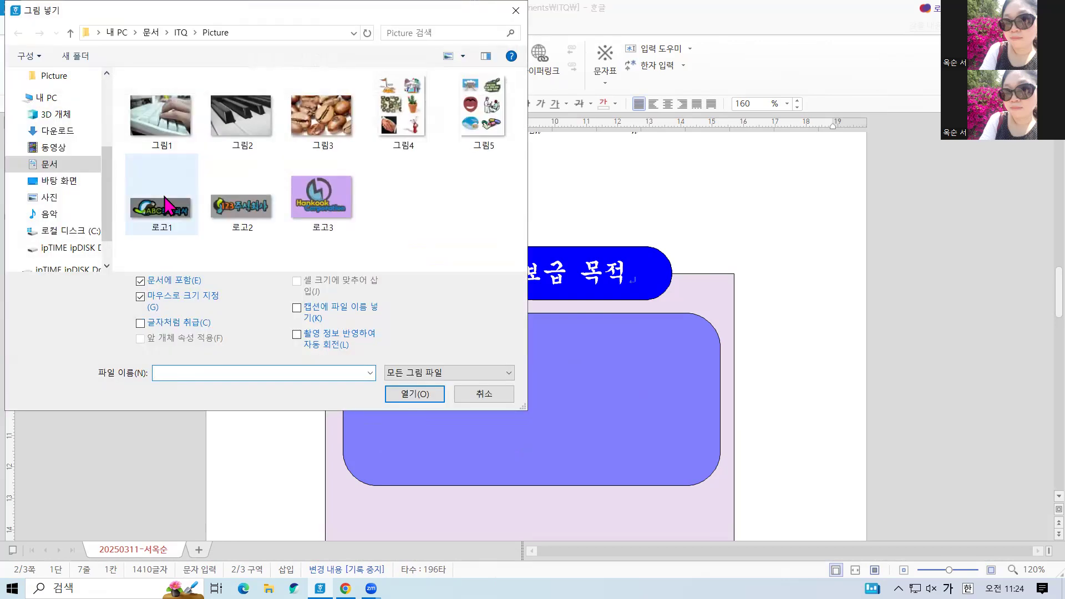
{"action": "left_click", "coordinate": [415, 395]}
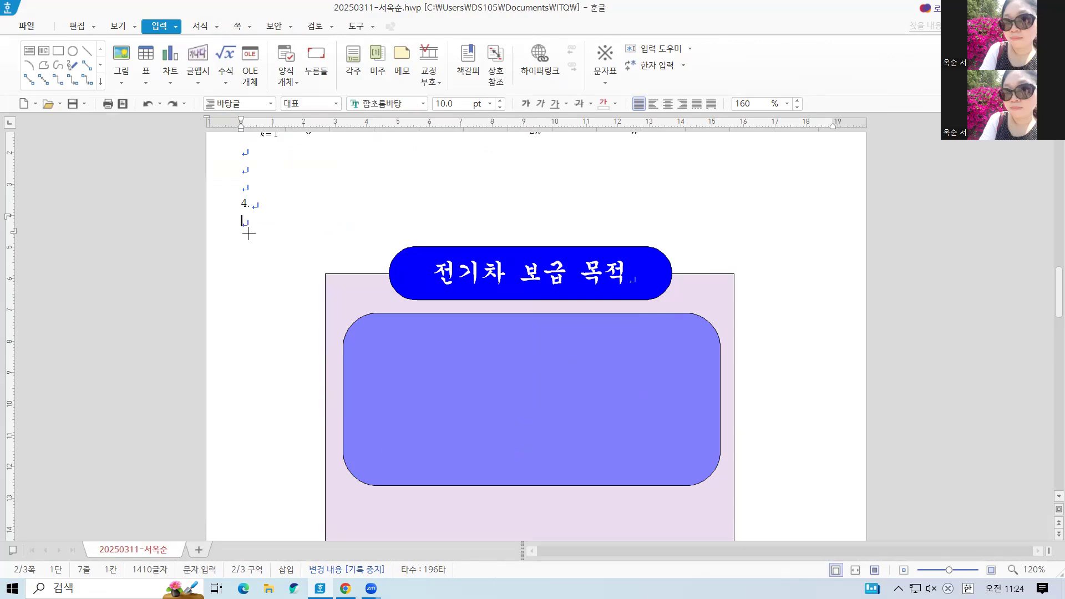
{"action": "left_click_drag", "start_coordinate": [248, 233], "coordinate": [418, 317]}
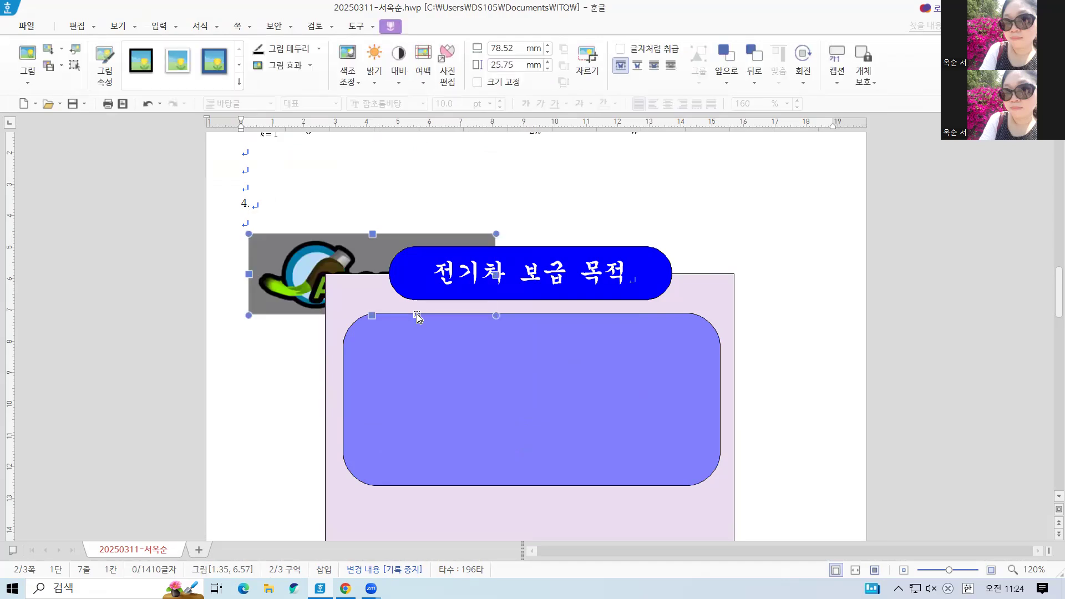
Step: Set the logo picture's width to 40 mm and height to 30 mm, lock its size, and place it in front of the text (글 앞으로)
{"action": "double_click", "coordinate": [281, 250]}
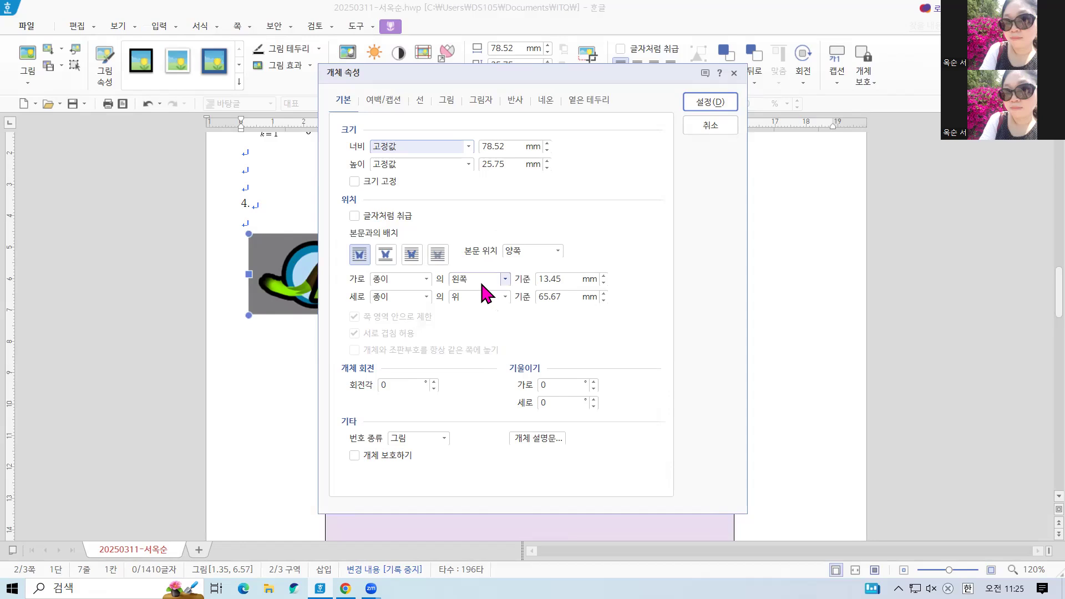
{"action": "double_click", "coordinate": [499, 146]}
{"action": "type", "text": "40"}
{"action": "key", "text": "Tab"}
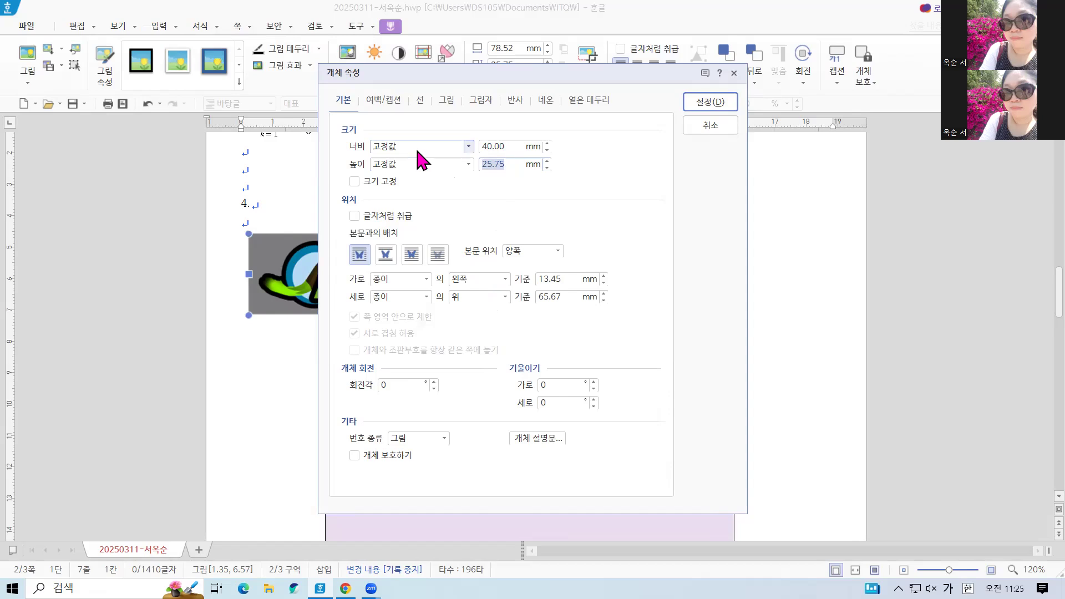
{"action": "type", "text": "30"}
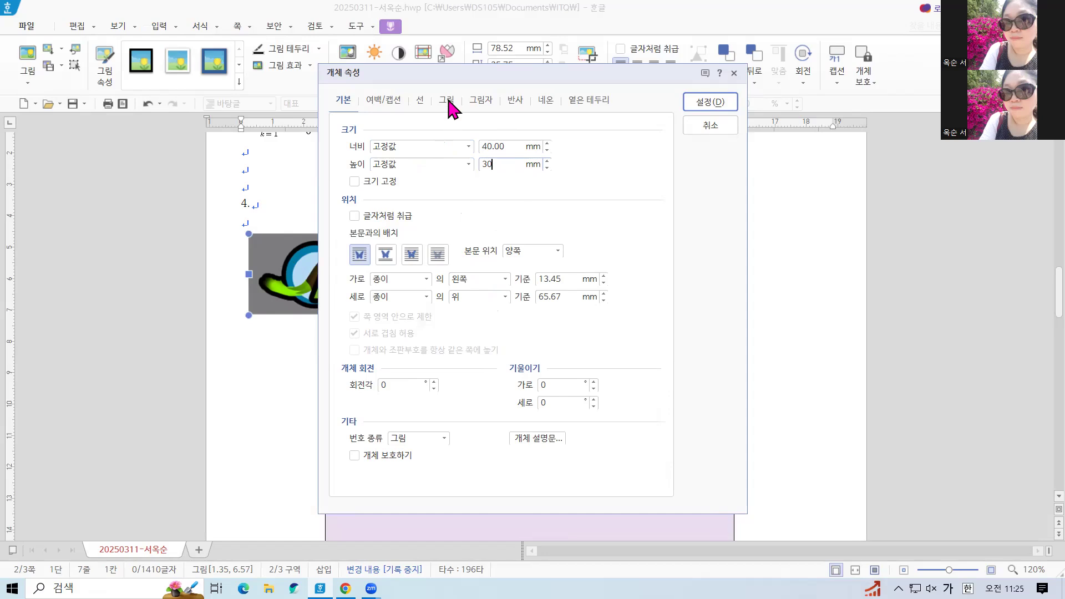
{"action": "left_click", "coordinate": [361, 182]}
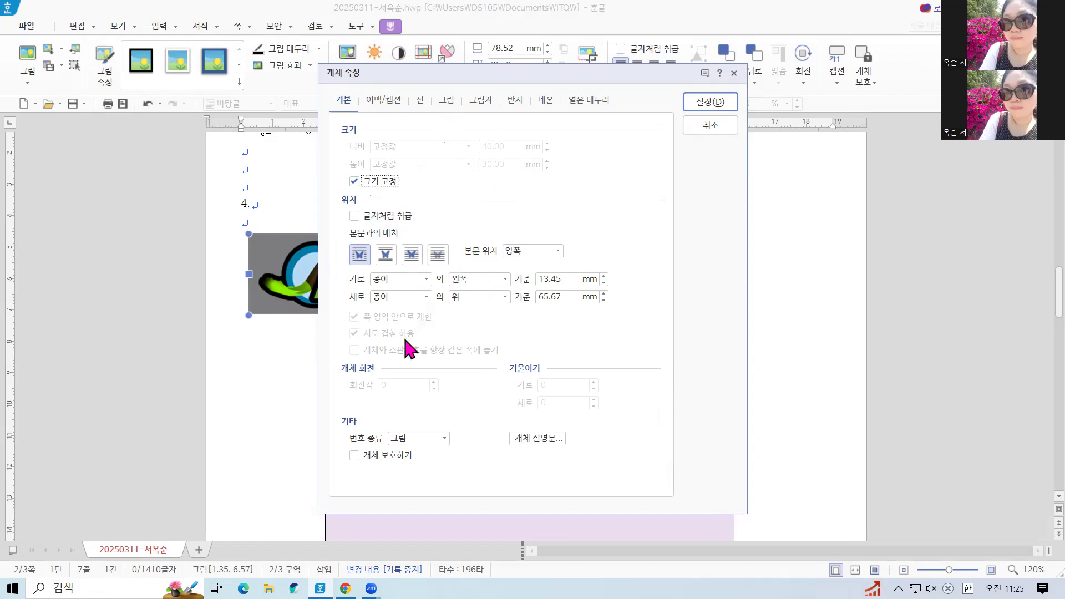
{"action": "left_click", "coordinate": [418, 256]}
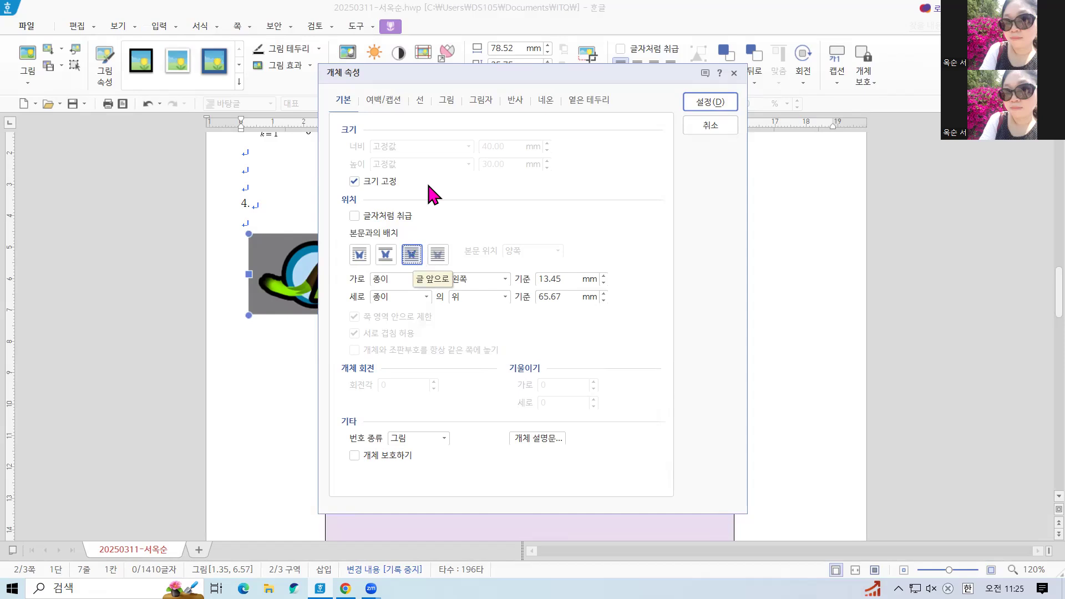
Step: Apply the grayscale (회색조) picture effect to the logo and check the setting in its object properties
{"action": "left_click", "coordinate": [450, 101]}
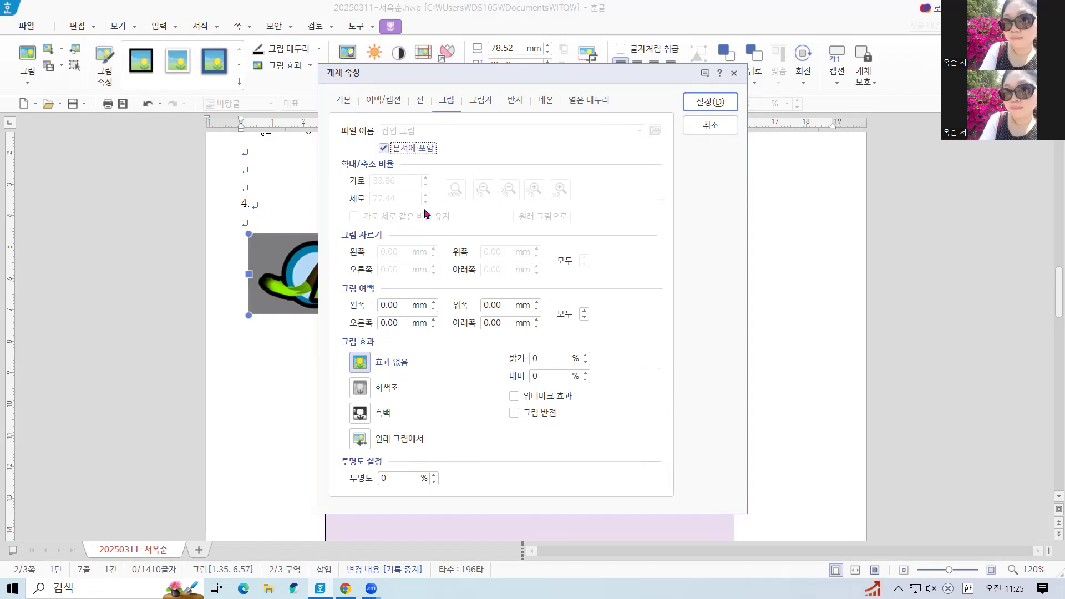
{"action": "left_click", "coordinate": [361, 389]}
{"action": "left_click", "coordinate": [698, 101]}
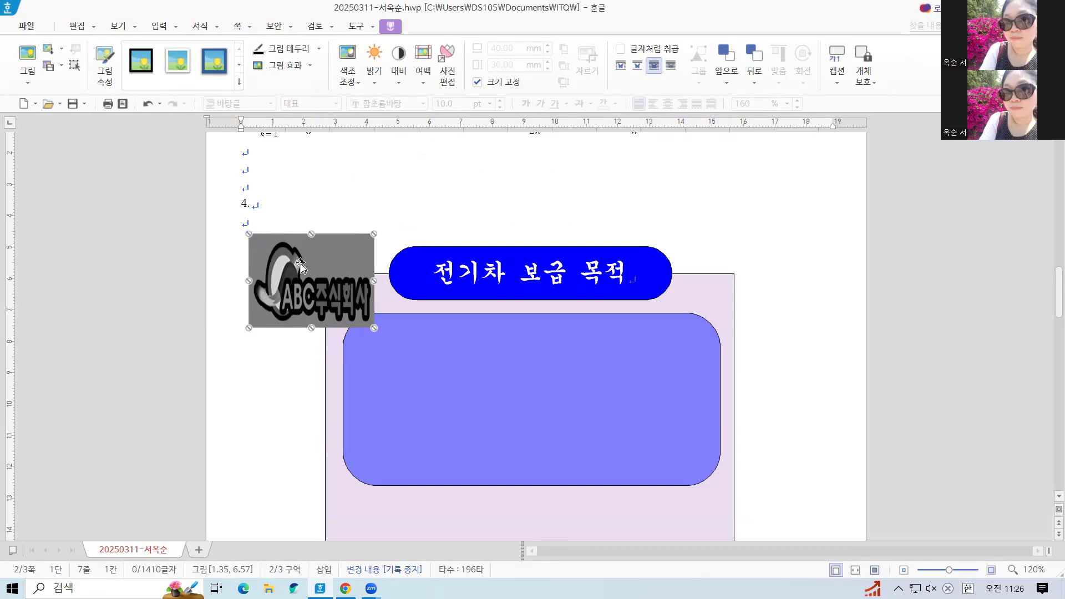
{"action": "double_click", "coordinate": [300, 267]}
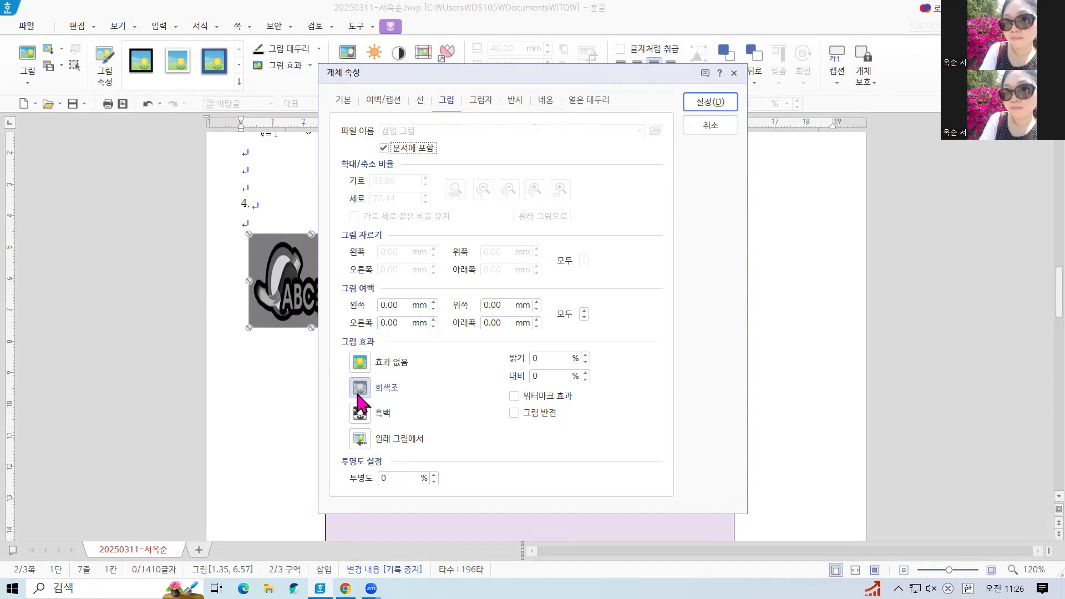
{"action": "left_click", "coordinate": [713, 108]}
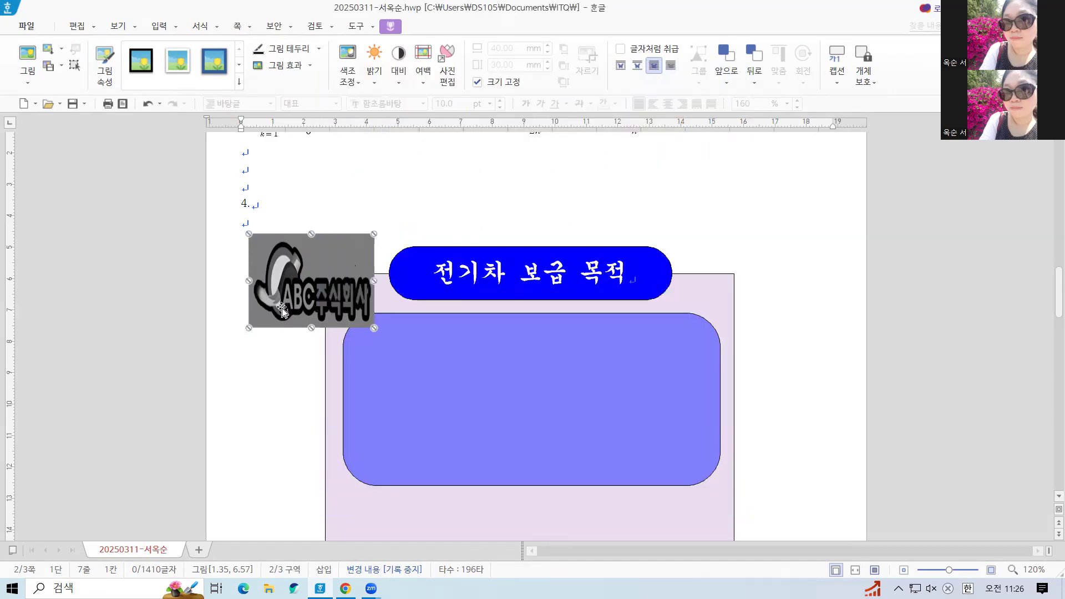
Step: Move the logo into the left part of the light blue rounded rectangle and bring it to the very front (맨 앞으로)
{"action": "left_click_drag", "start_coordinate": [283, 278], "coordinate": [402, 391]}
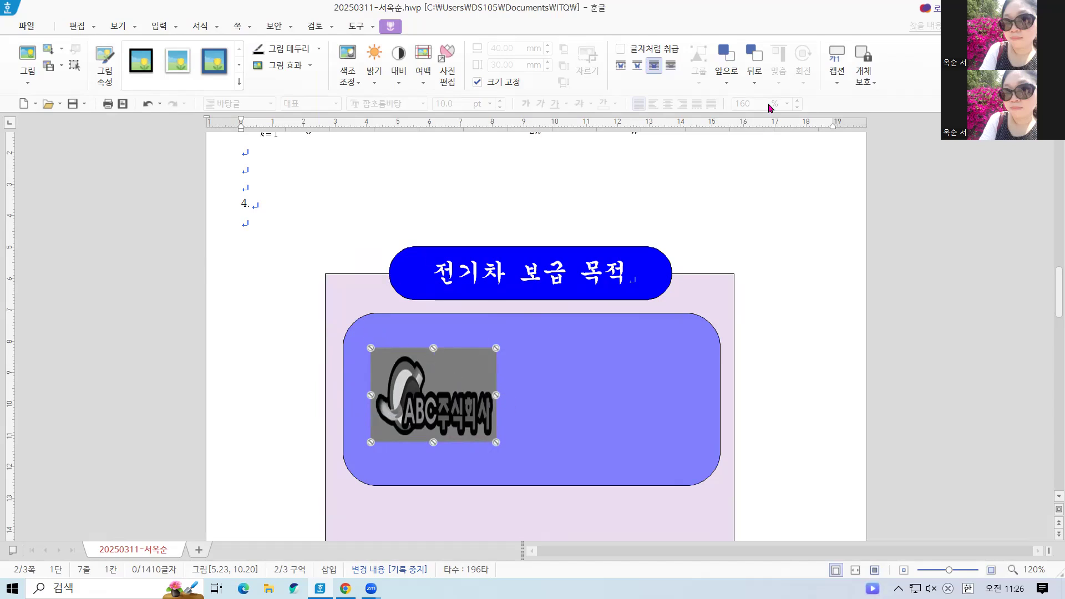
{"action": "left_click", "coordinate": [726, 81]}
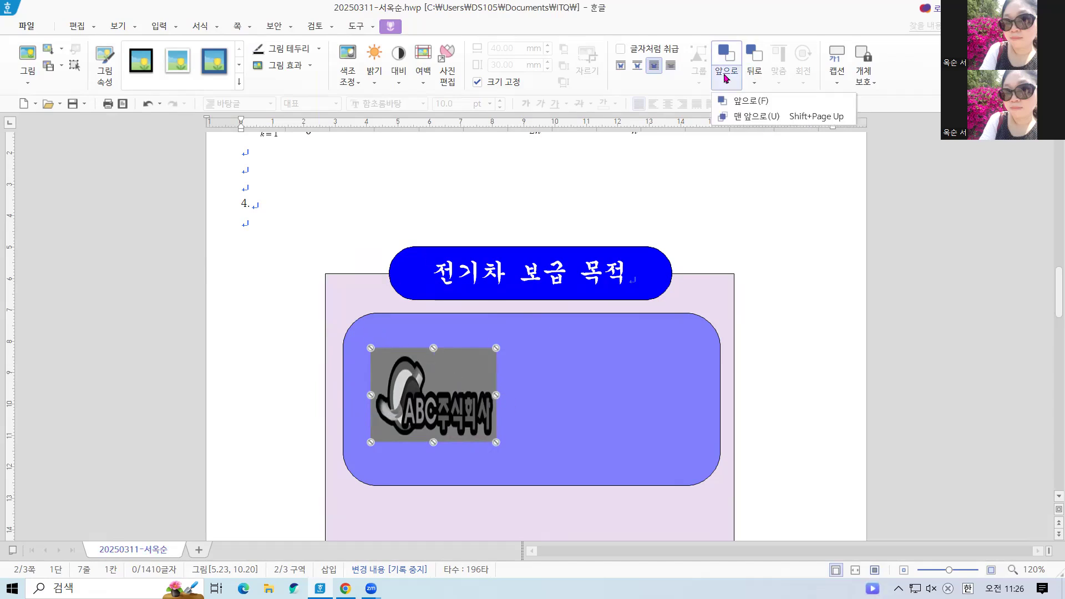
{"action": "left_click", "coordinate": [746, 116]}
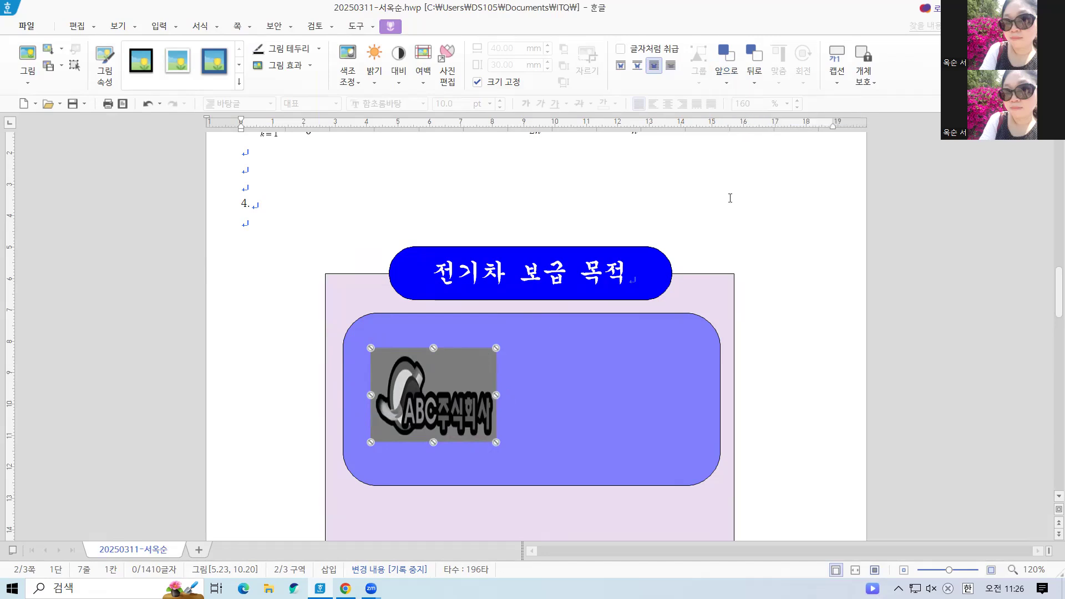
{"action": "key", "text": "Escape"}
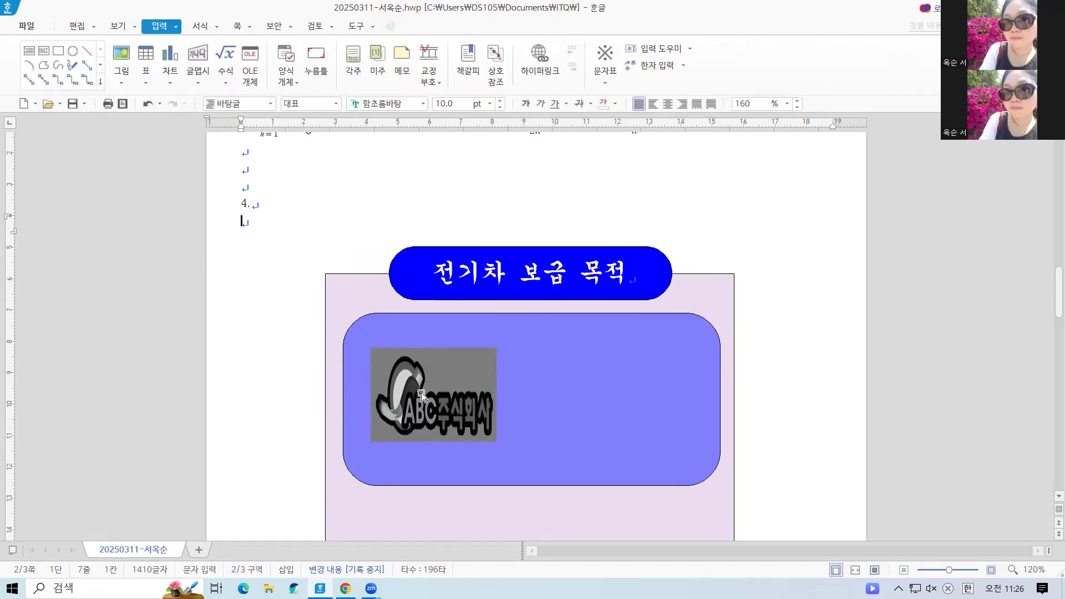
Step: Add a hyperlink on the logo picture to the 전기 bookmark in the current document
{"action": "left_click", "coordinate": [417, 382]}
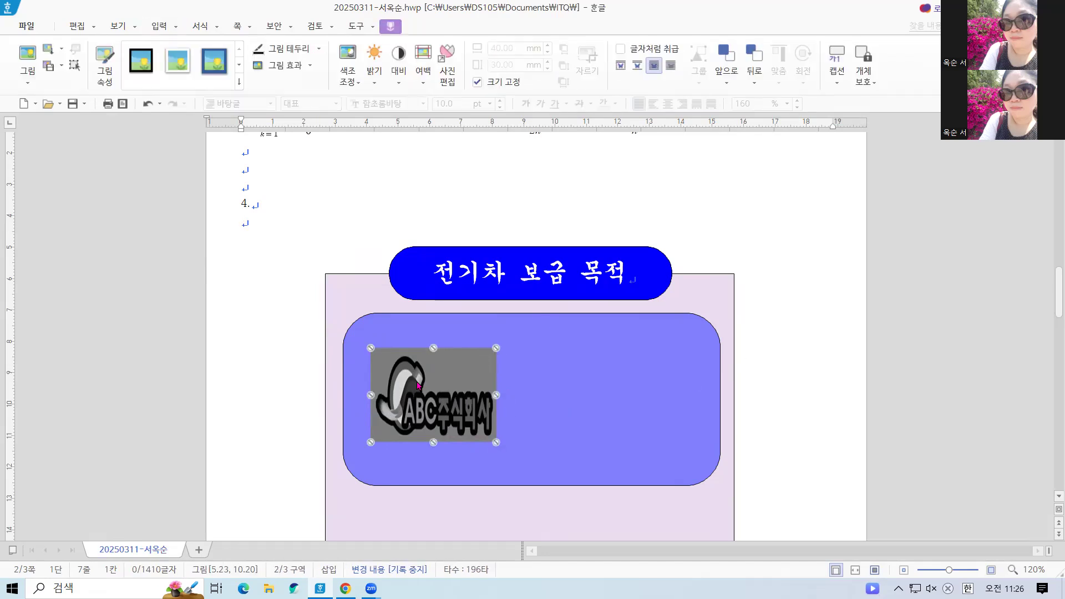
{"action": "right_click", "coordinate": [417, 384]}
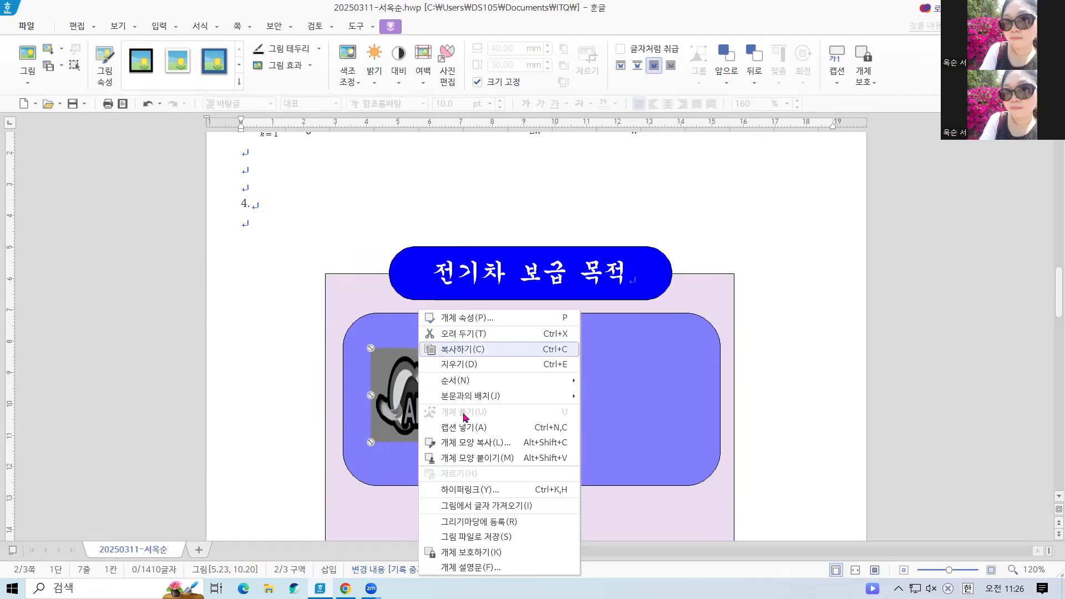
{"action": "left_click", "coordinate": [475, 493]}
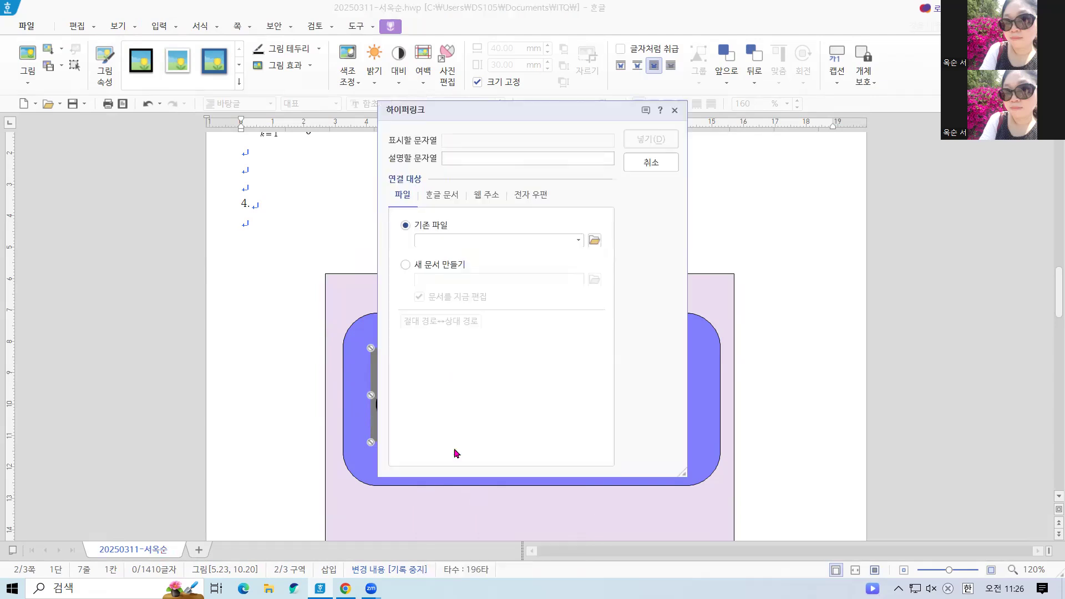
{"action": "left_click", "coordinate": [433, 198]}
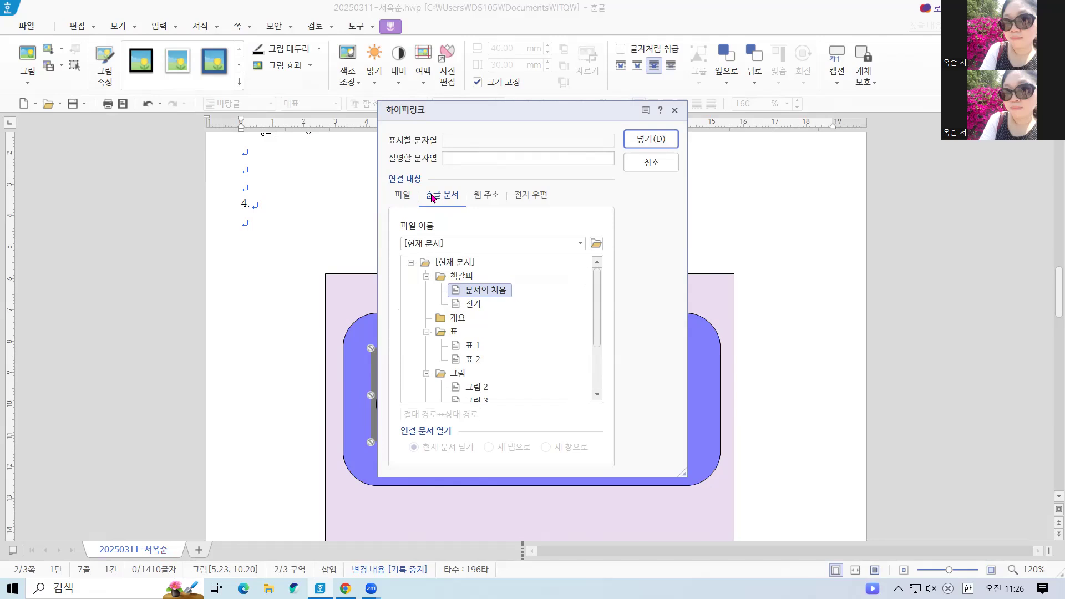
{"action": "left_click", "coordinate": [466, 305]}
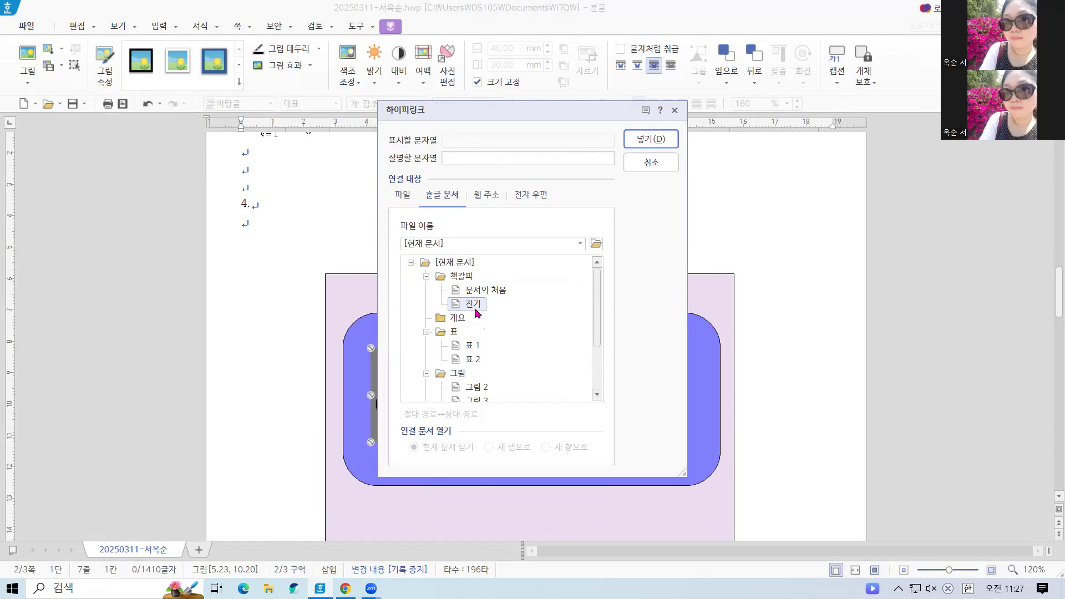
{"action": "left_click", "coordinate": [648, 141]}
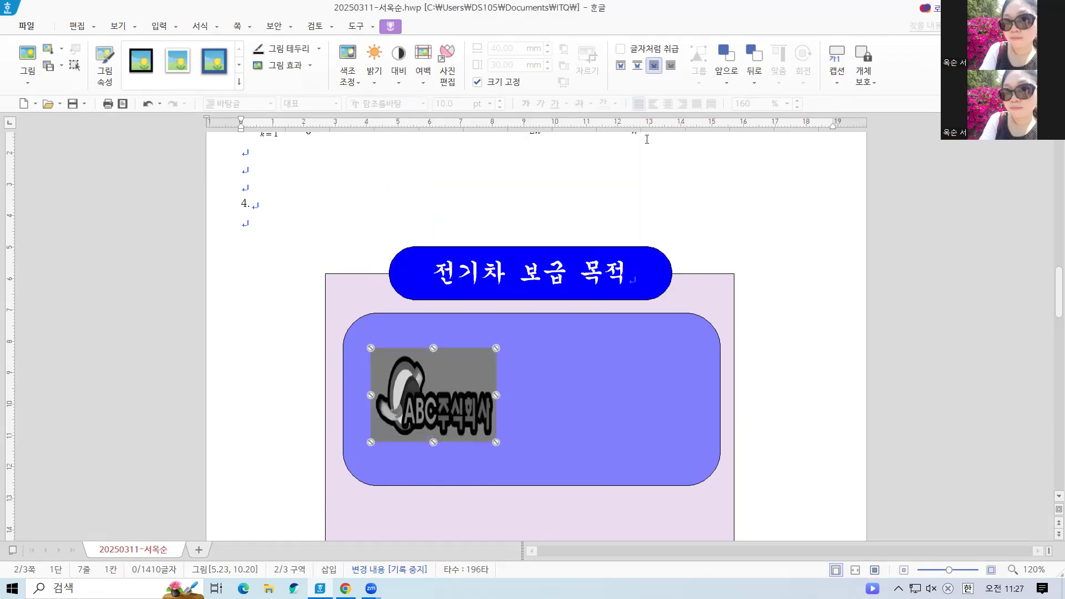
Step: Test the logo's hyperlink twice by following it to the bookmarked text and returning to the drawing
{"action": "left_click", "coordinate": [784, 310]}
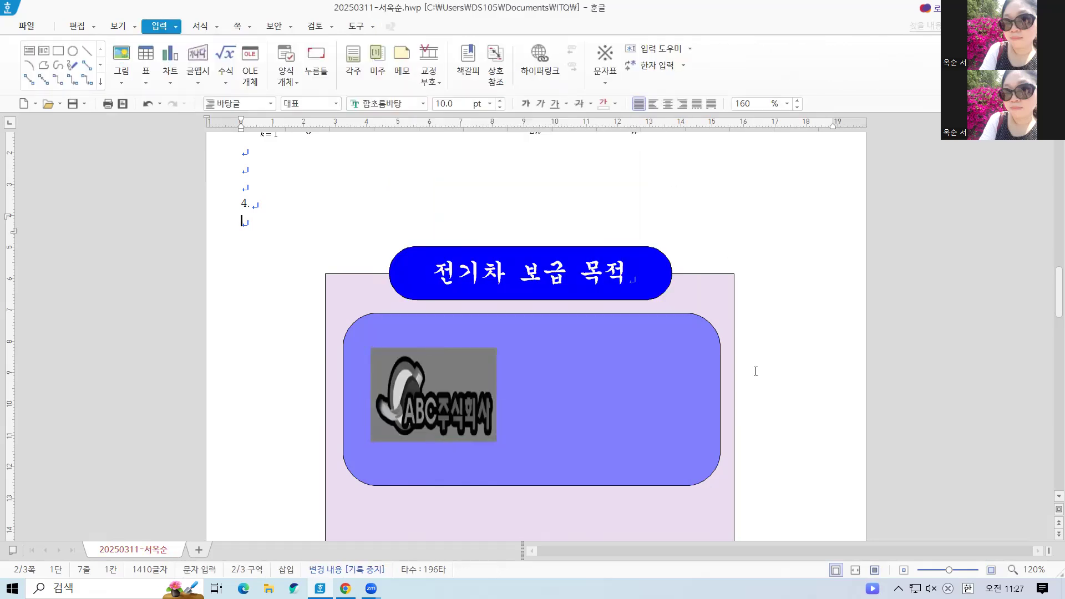
{"action": "left_click", "coordinate": [423, 392]}
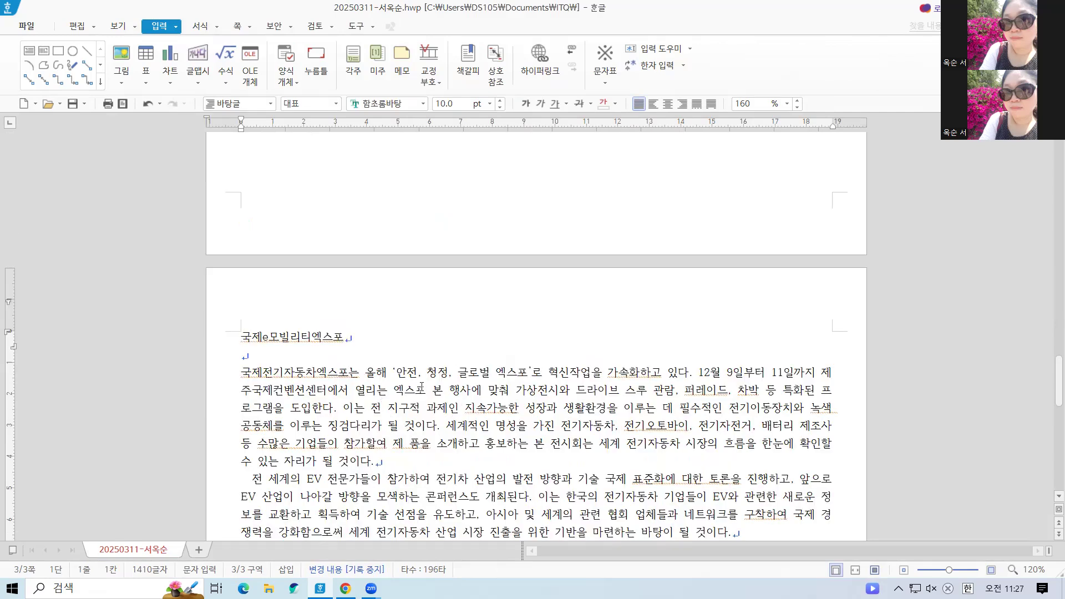
{"action": "scroll", "coordinate": [422, 387], "scroll_direction": "up", "scroll_amount": 10}
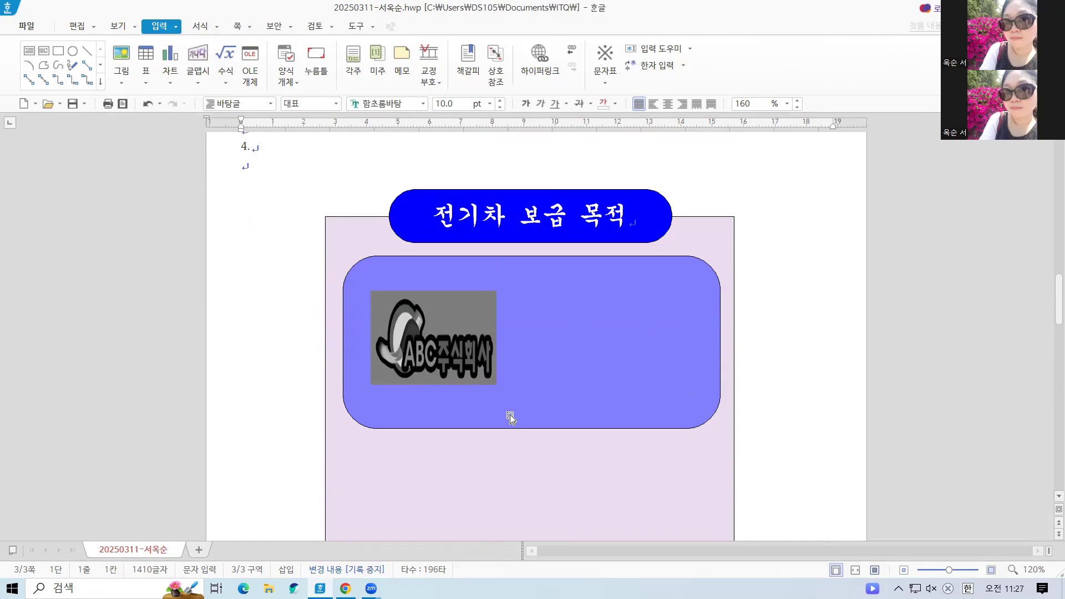
{"action": "left_click", "coordinate": [427, 330]}
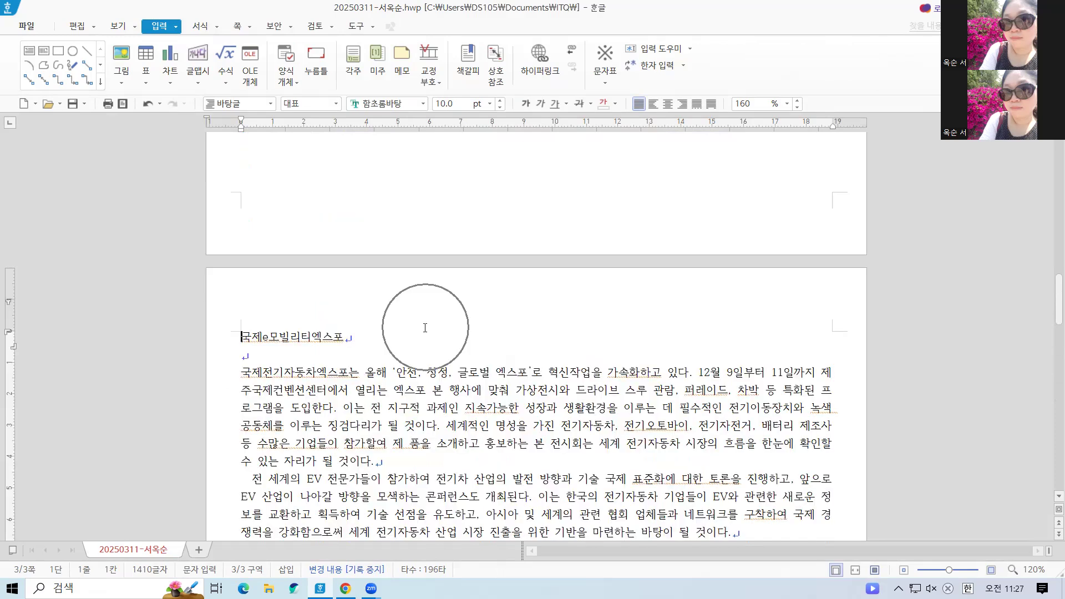
{"action": "scroll", "coordinate": [425, 328], "scroll_direction": "up", "scroll_amount": 10}
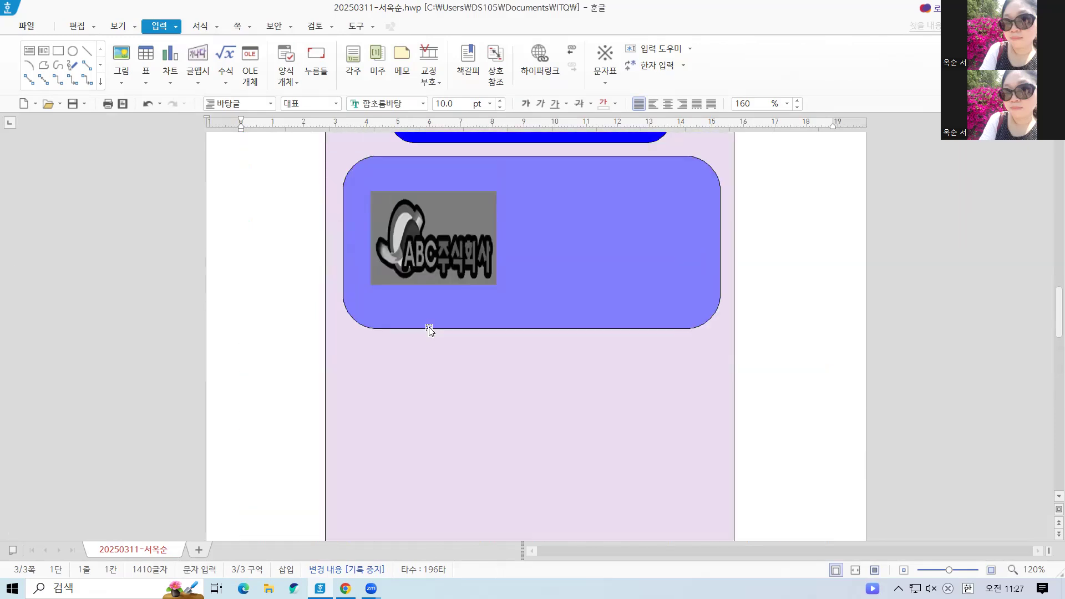
Step: Start a new 글맵시 object on the empty line below item 4 with the text 전기자동차
{"action": "left_click", "coordinate": [282, 273]}
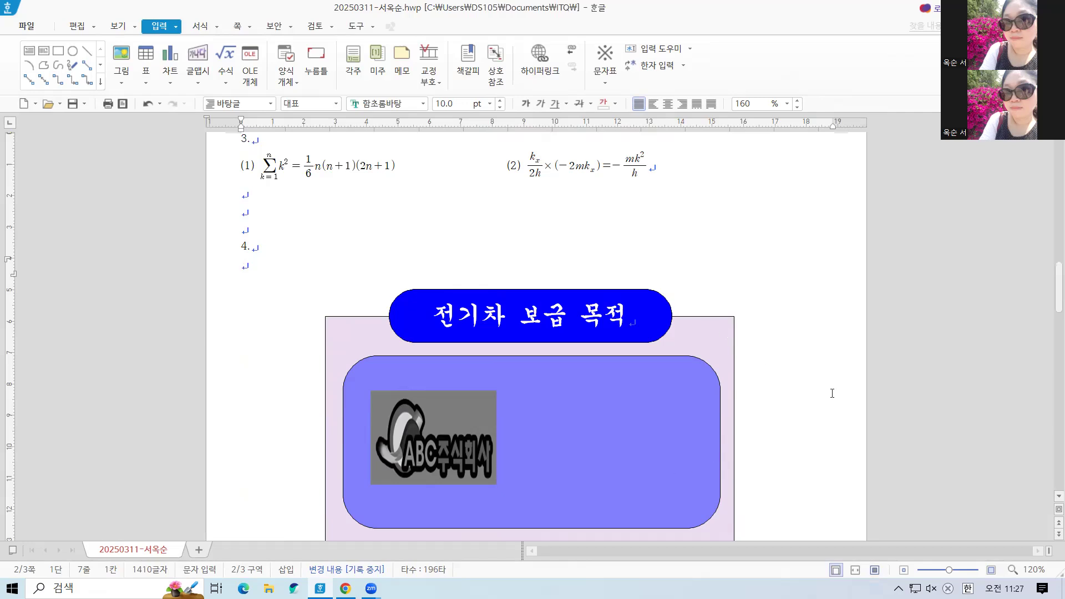
{"action": "left_click", "coordinate": [281, 276]}
{"action": "scroll", "coordinate": [281, 275], "scroll_direction": "up", "scroll_amount": 3}
{"action": "scroll", "coordinate": [276, 357], "scroll_direction": "down", "scroll_amount": 4}
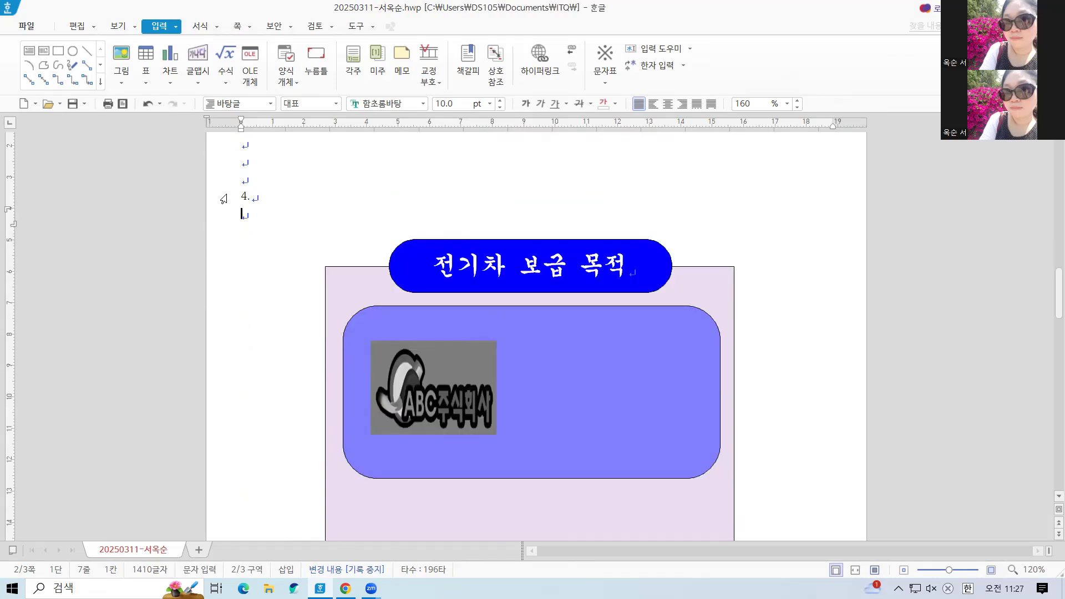
{"action": "left_click", "coordinate": [255, 199]}
{"action": "left_click", "coordinate": [249, 216]}
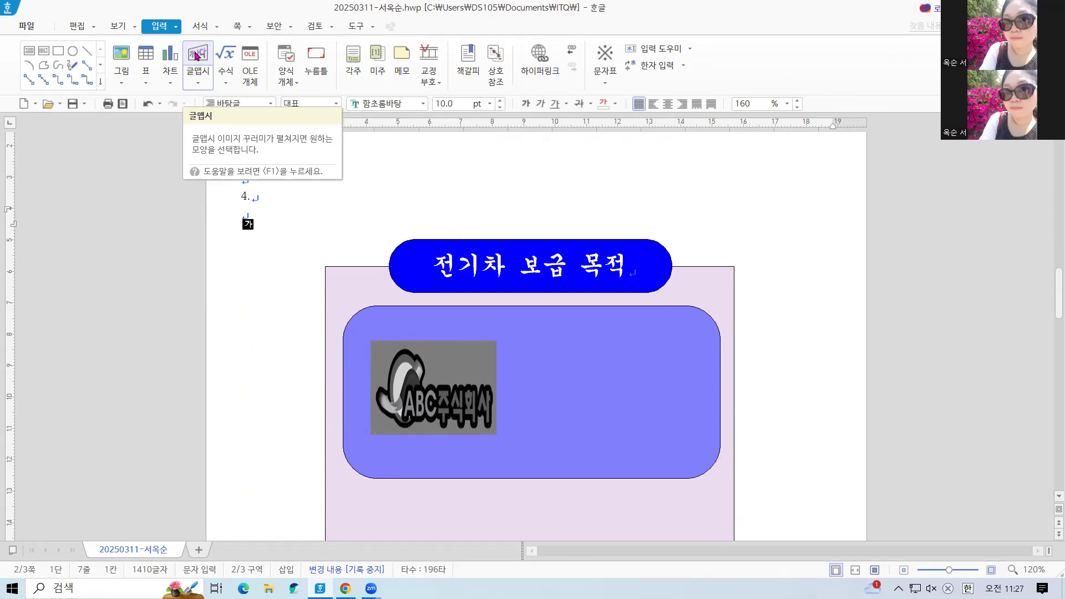
{"action": "left_click", "coordinate": [196, 55]}
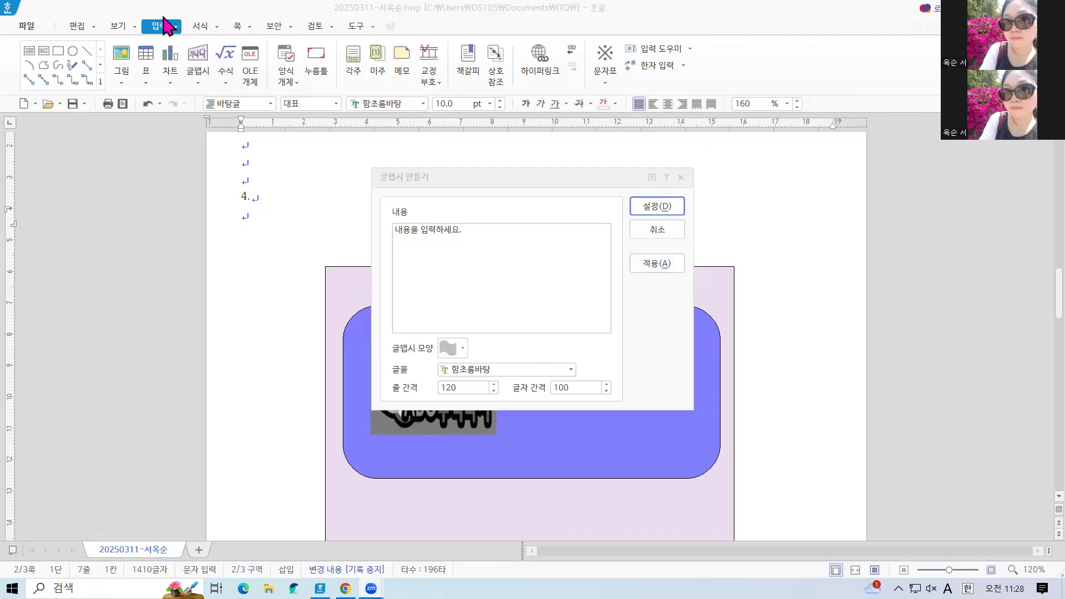
{"action": "left_click", "coordinate": [161, 31]}
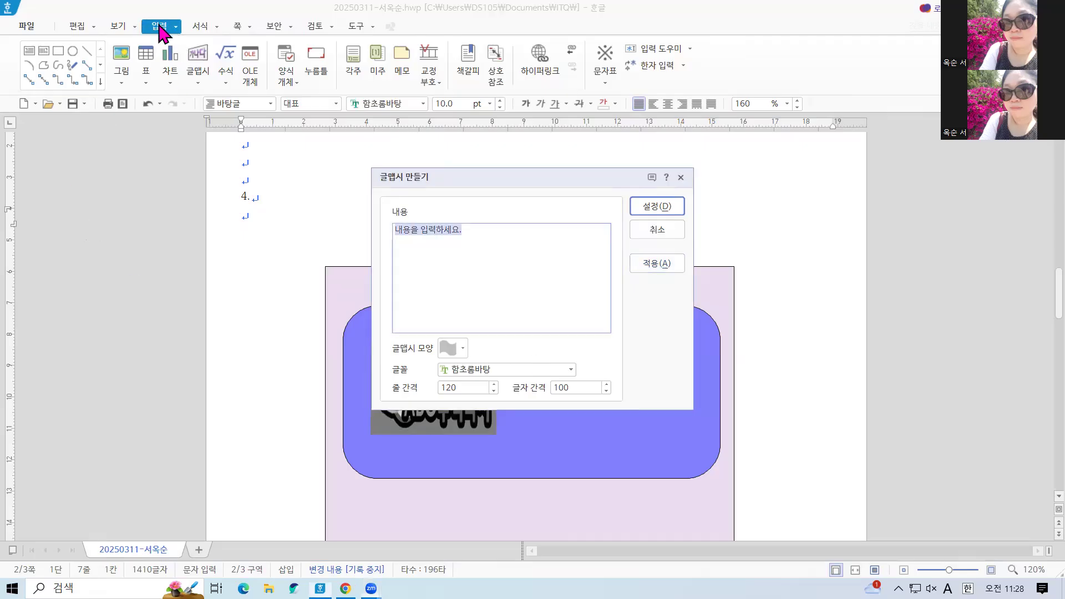
{"action": "key", "text": "Hangul"}
{"action": "type", "text": "전"}
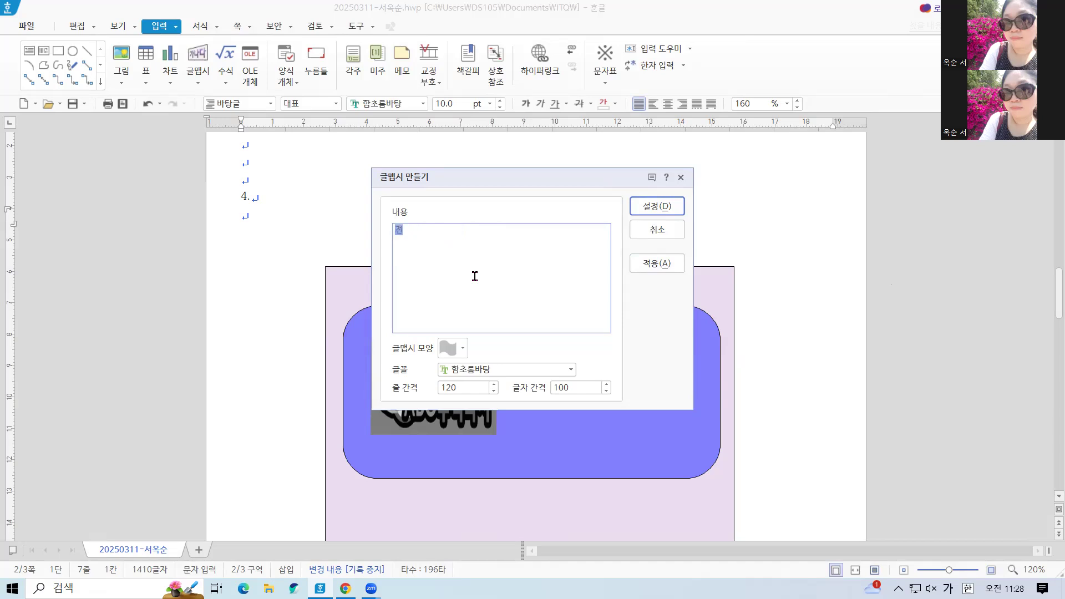
{"action": "type", "text": "기자동차ㅣ"}
{"action": "key", "text": "BackSpace"}
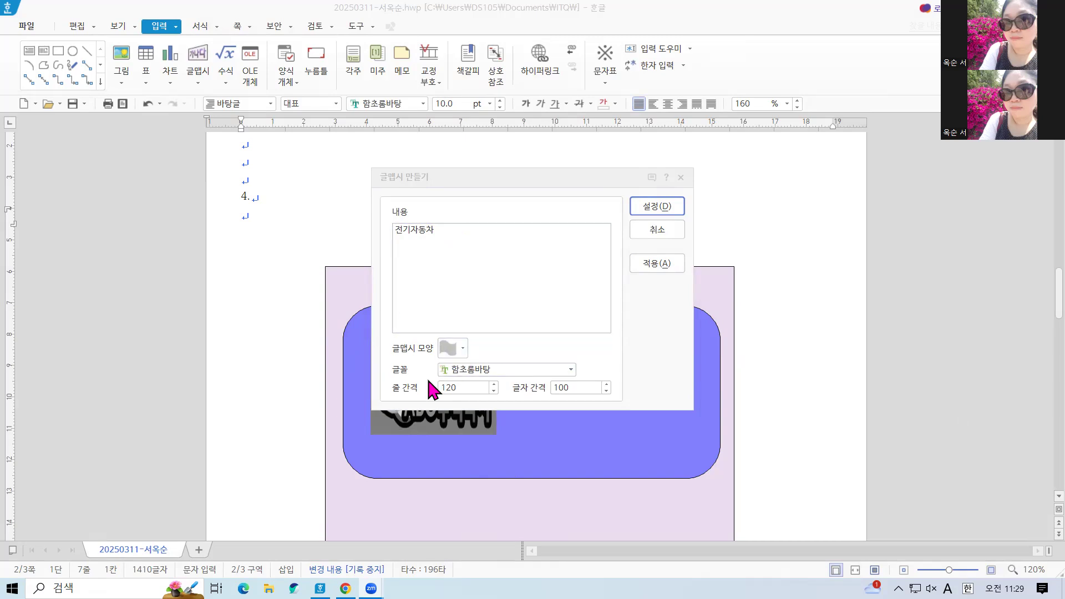
Step: Choose the upward-bent chevron band as the 글맵시 shape for the 전기자동차 text
{"action": "left_click", "coordinate": [464, 349]}
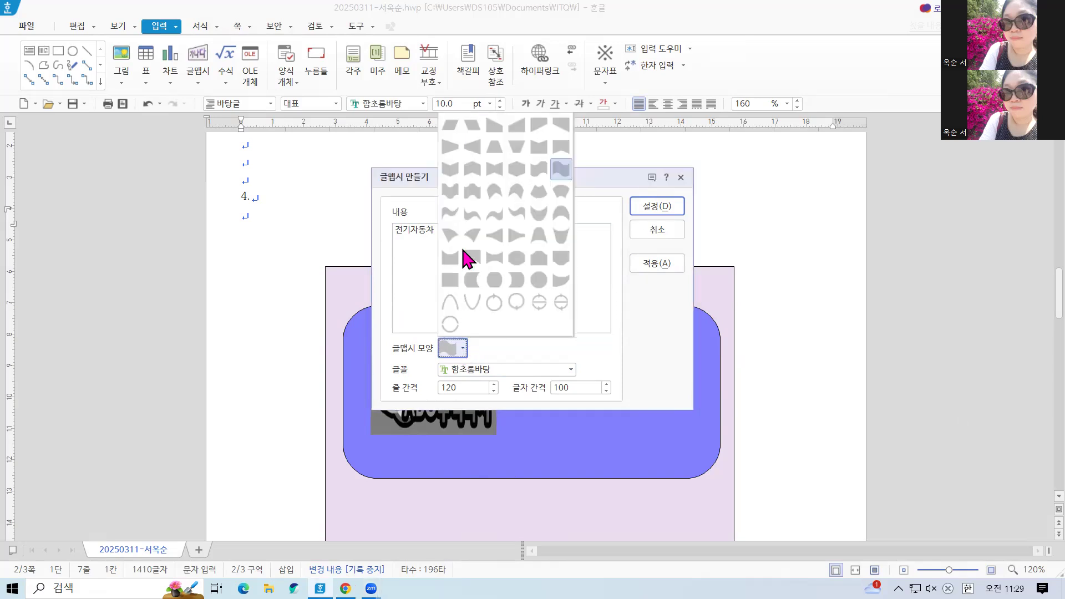
{"action": "left_click", "coordinate": [472, 169]}
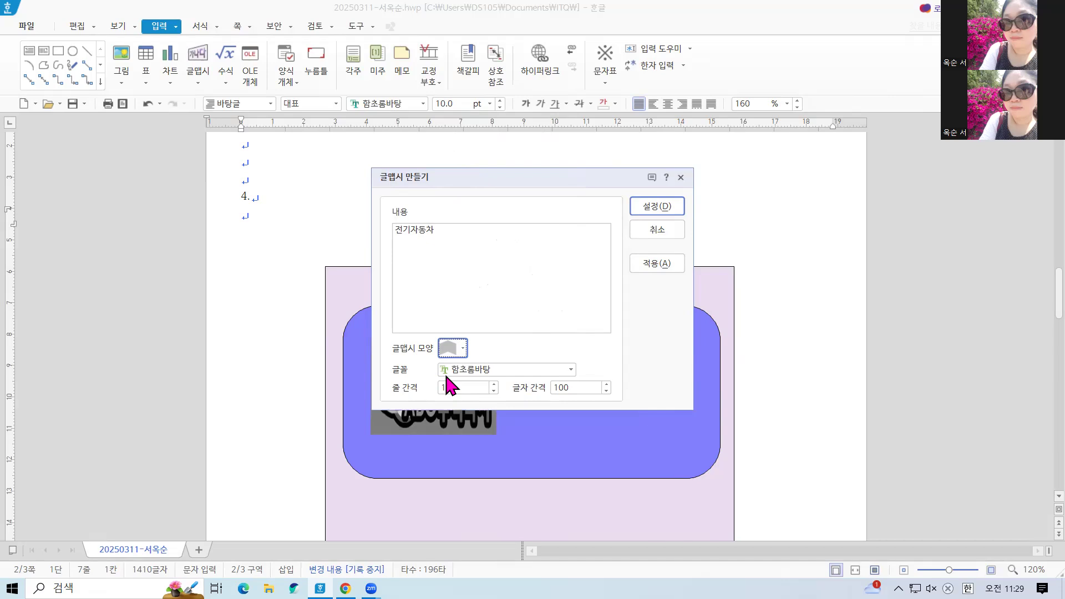
{"action": "left_click", "coordinate": [462, 348]}
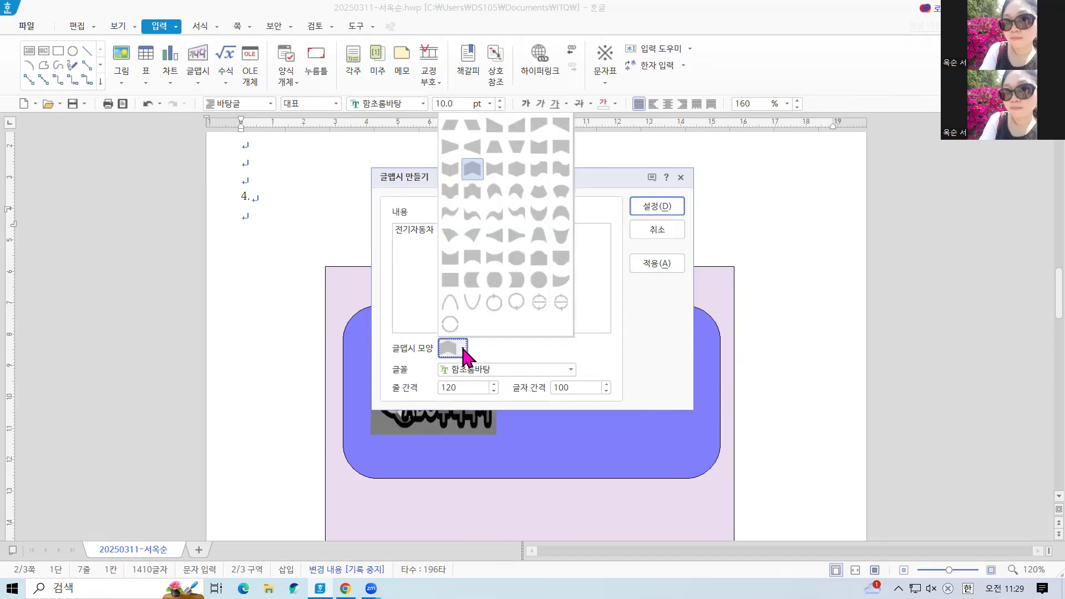
{"action": "left_click", "coordinate": [472, 170]}
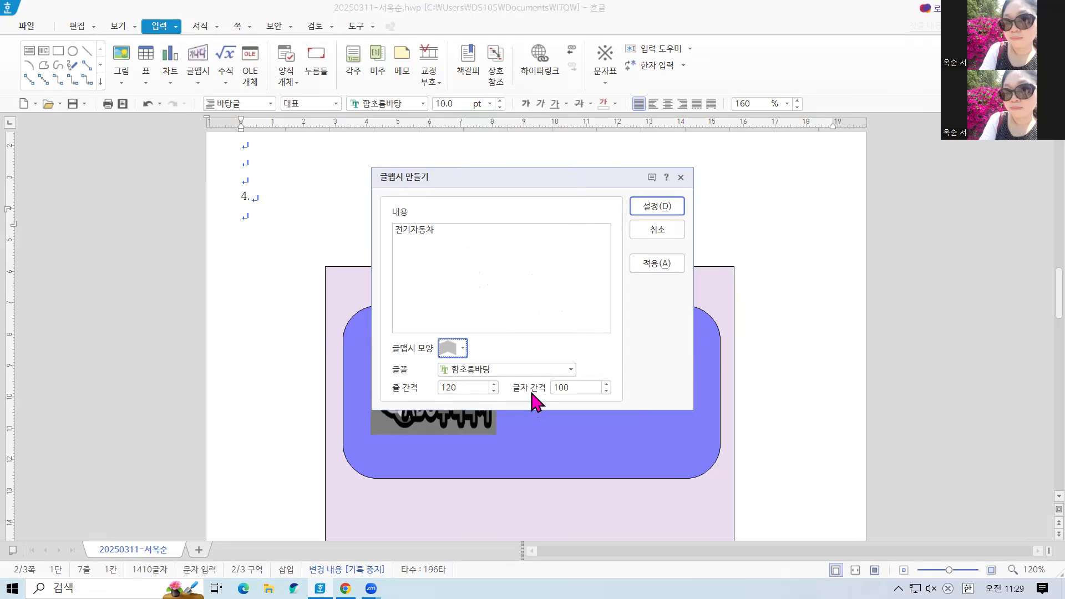
Step: Set the 글맵시 font to 돋움 and insert the word art into the document
{"action": "left_click", "coordinate": [569, 369]}
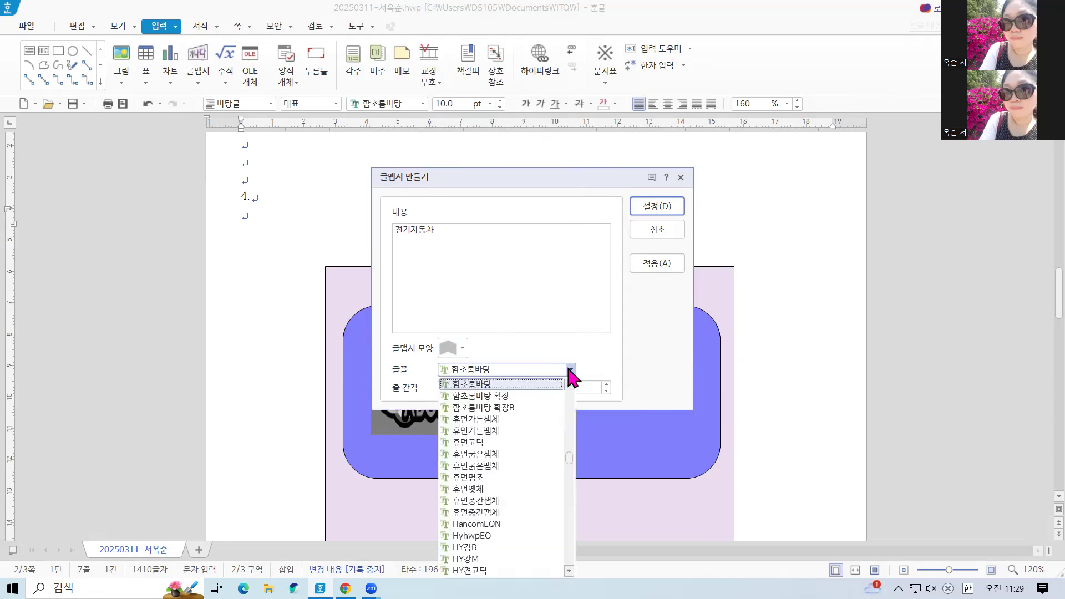
{"action": "scroll", "coordinate": [490, 495], "scroll_direction": "down", "scroll_amount": 5}
{"action": "scroll", "coordinate": [491, 495], "scroll_direction": "up", "scroll_amount": 10}
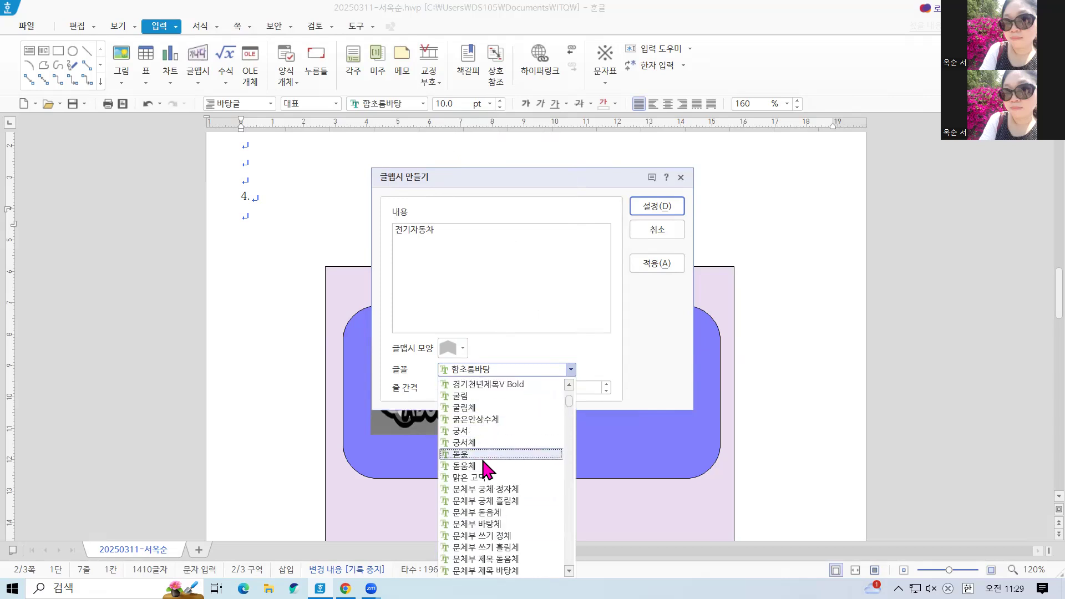
{"action": "key", "text": "Escape"}
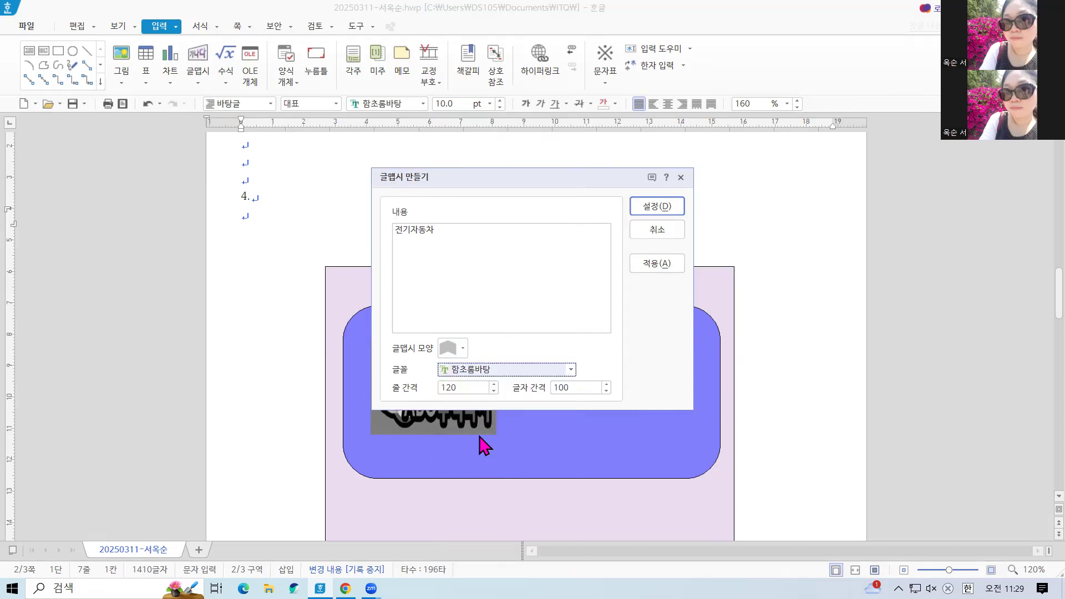
{"action": "left_click", "coordinate": [569, 369]}
{"action": "scroll", "coordinate": [496, 435], "scroll_direction": "up", "scroll_amount": 10}
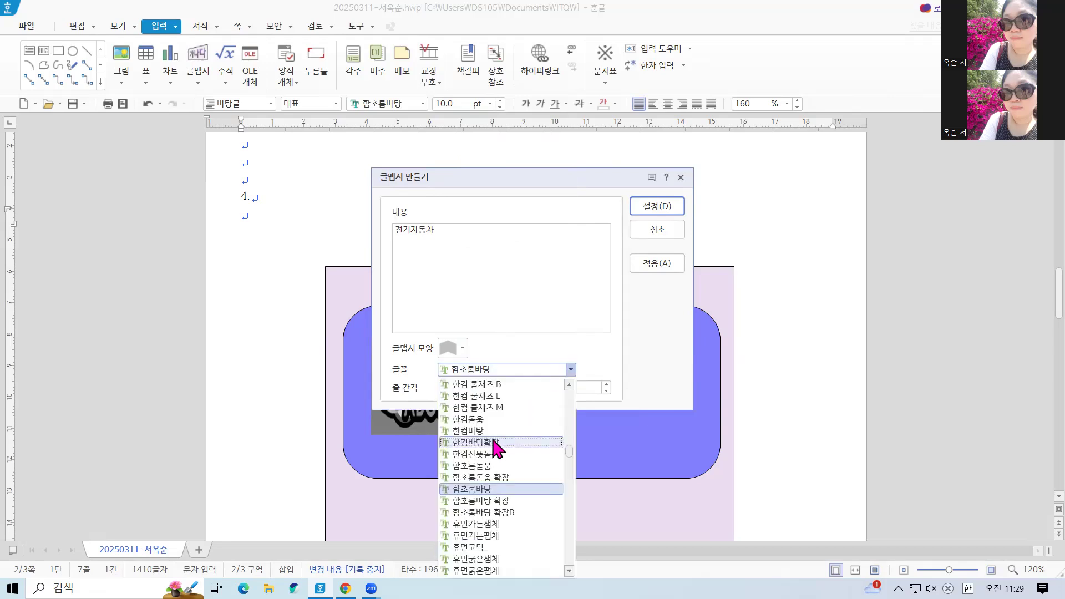
{"action": "scroll", "coordinate": [493, 443], "scroll_direction": "up", "scroll_amount": 5}
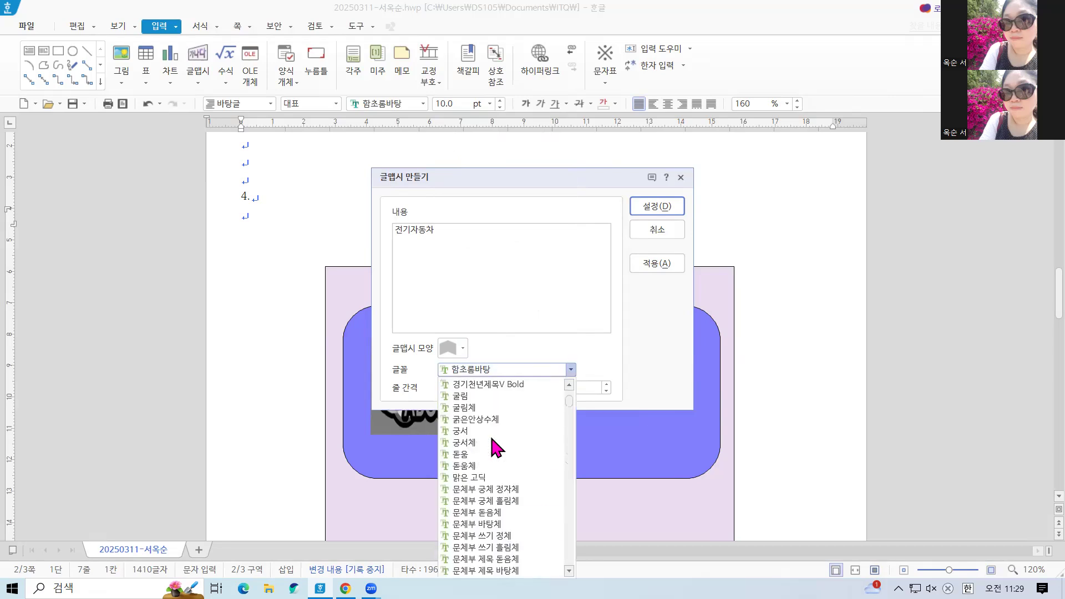
{"action": "left_click", "coordinate": [463, 455]}
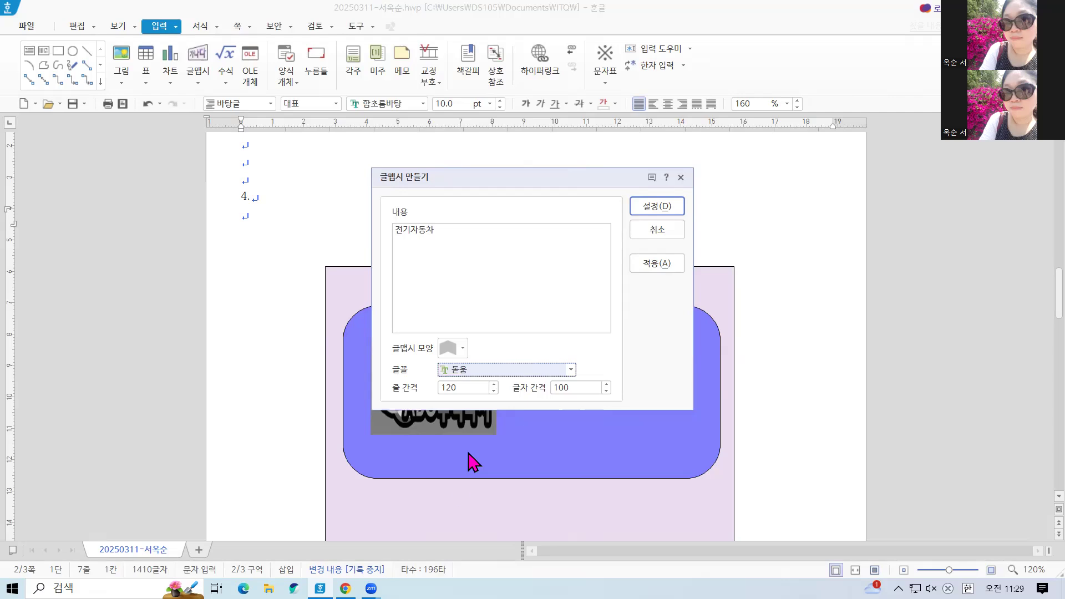
{"action": "left_click", "coordinate": [657, 206]}
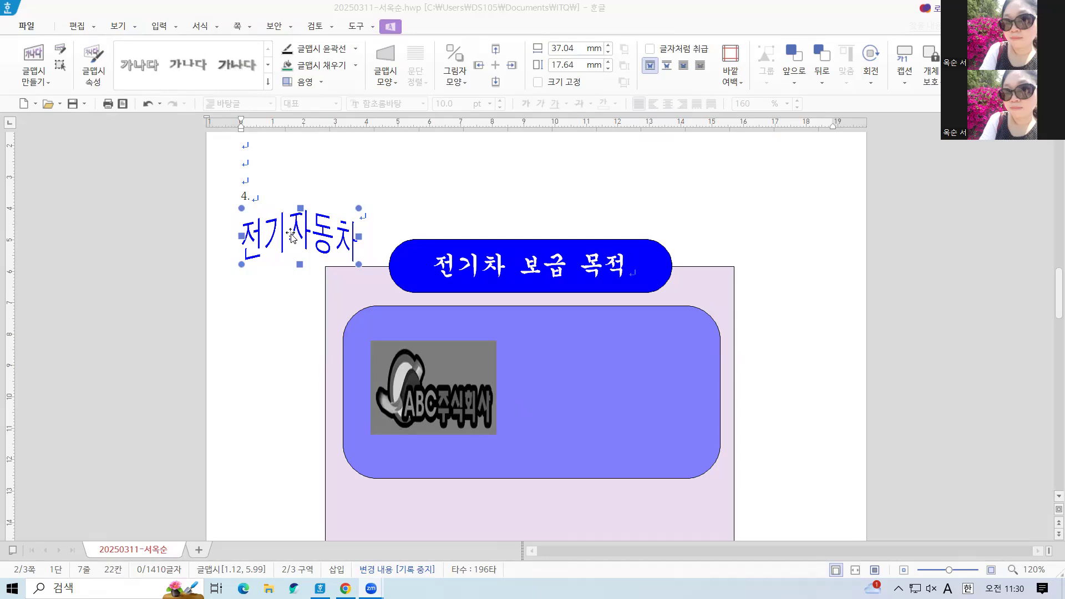
Step: Set the 전기자동차 word art to 50 mm wide and 35 mm high, lock its size, and place it in front of the text (글 앞으로)
{"action": "double_click", "coordinate": [292, 236]}
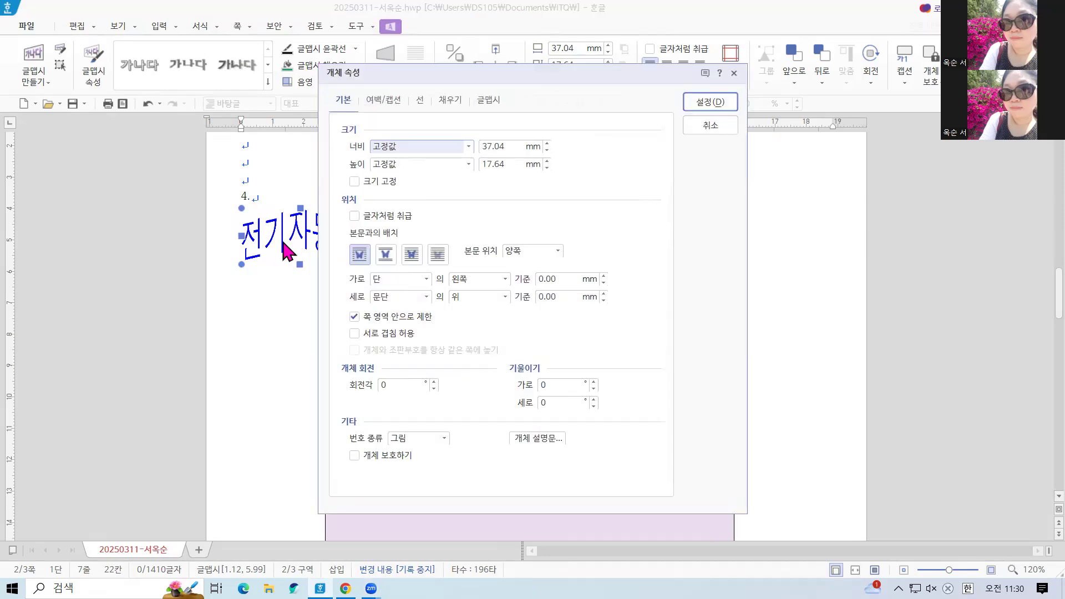
{"action": "left_click", "coordinate": [344, 108]}
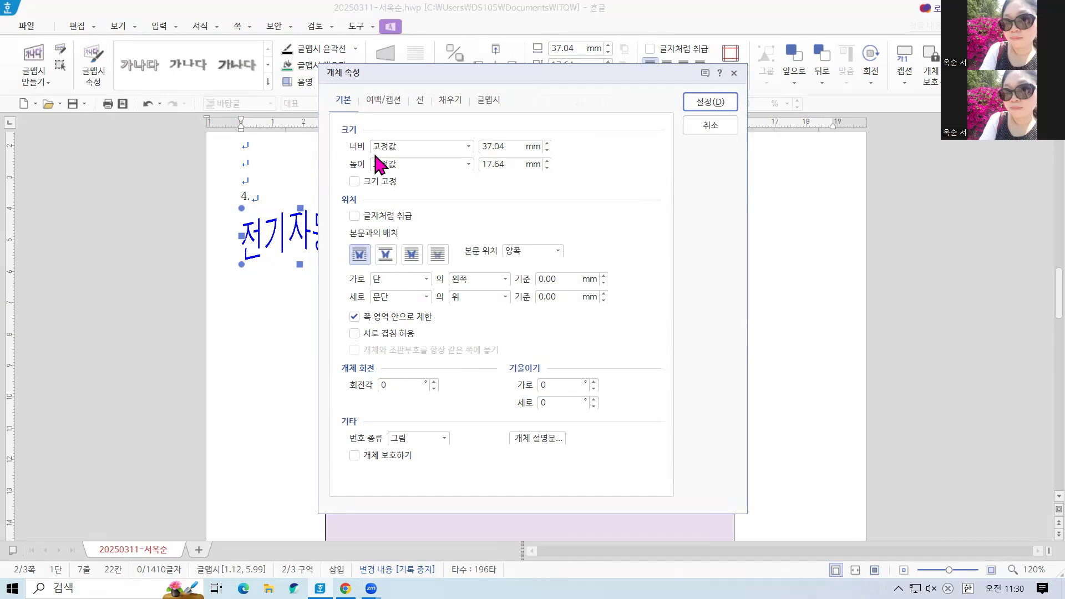
{"action": "key", "text": "Tab"}
{"action": "type", "text": "50"}
{"action": "key", "text": "Tab"}
{"action": "type", "text": "35"}
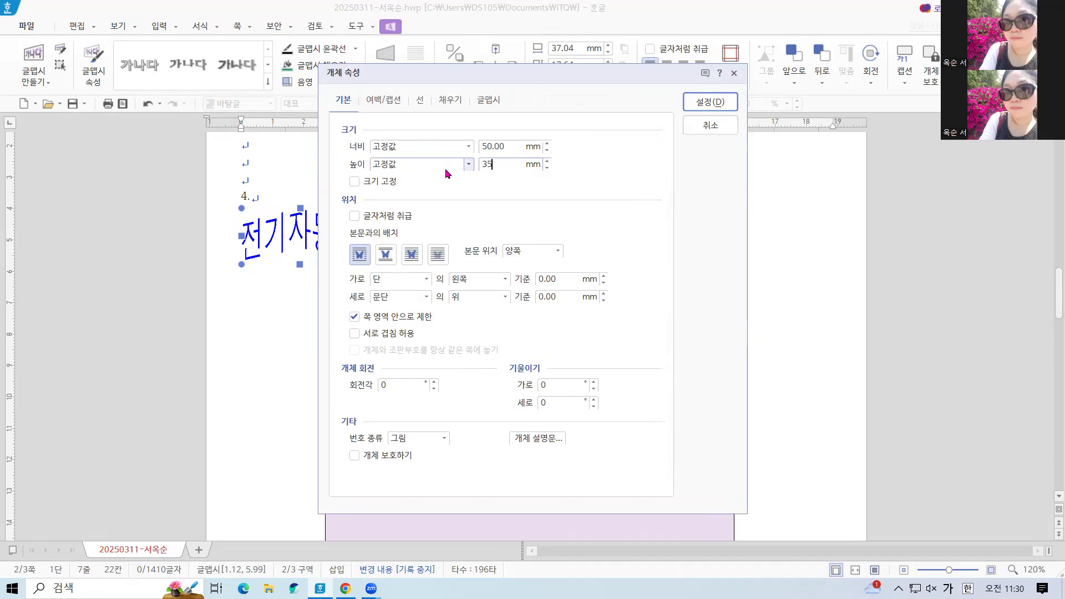
{"action": "left_click", "coordinate": [351, 186]}
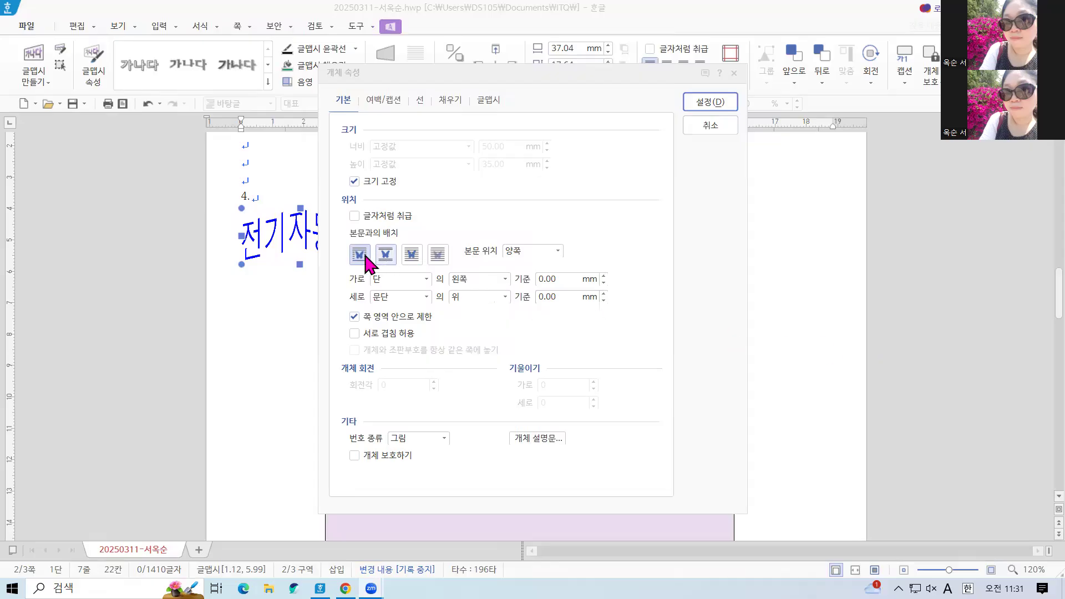
{"action": "left_click", "coordinate": [411, 258]}
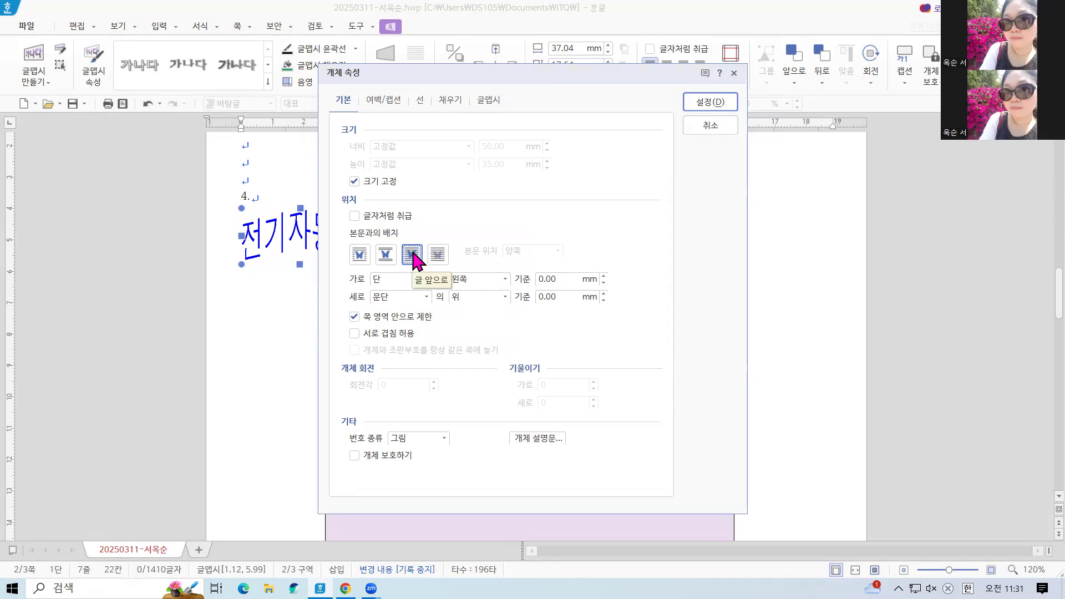
Step: Fill the 전기자동차 word art with red and apply the object properties
{"action": "left_click", "coordinate": [450, 100]}
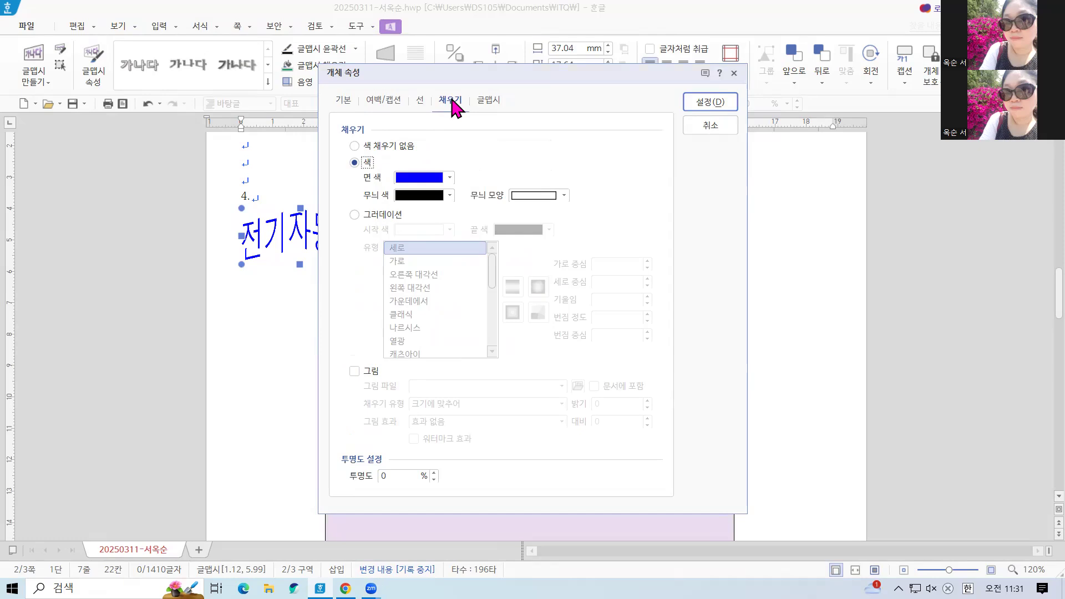
{"action": "left_click", "coordinate": [449, 177]}
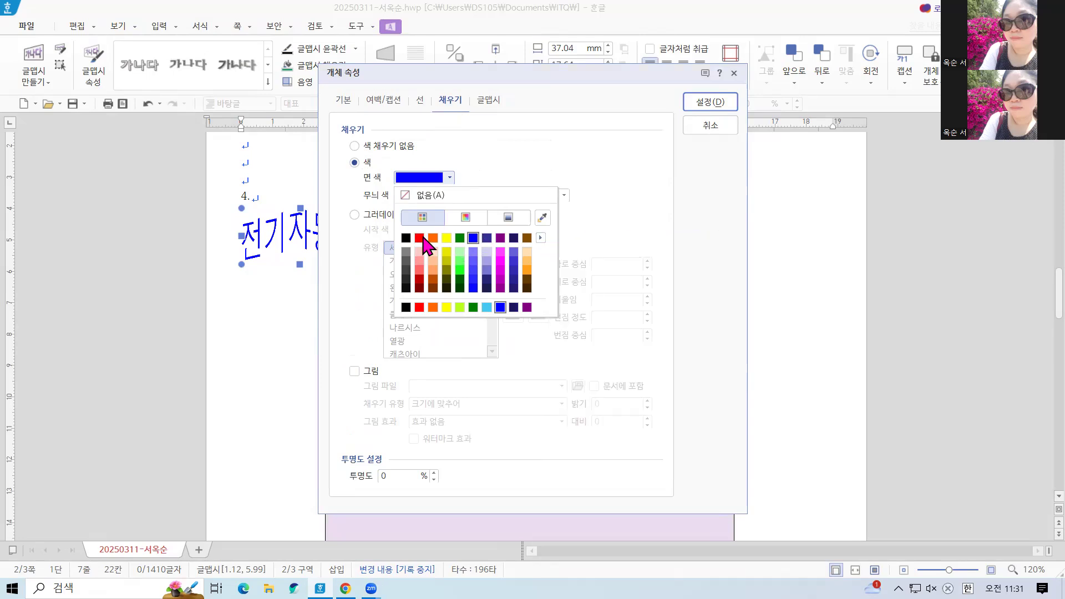
{"action": "left_click", "coordinate": [420, 238]}
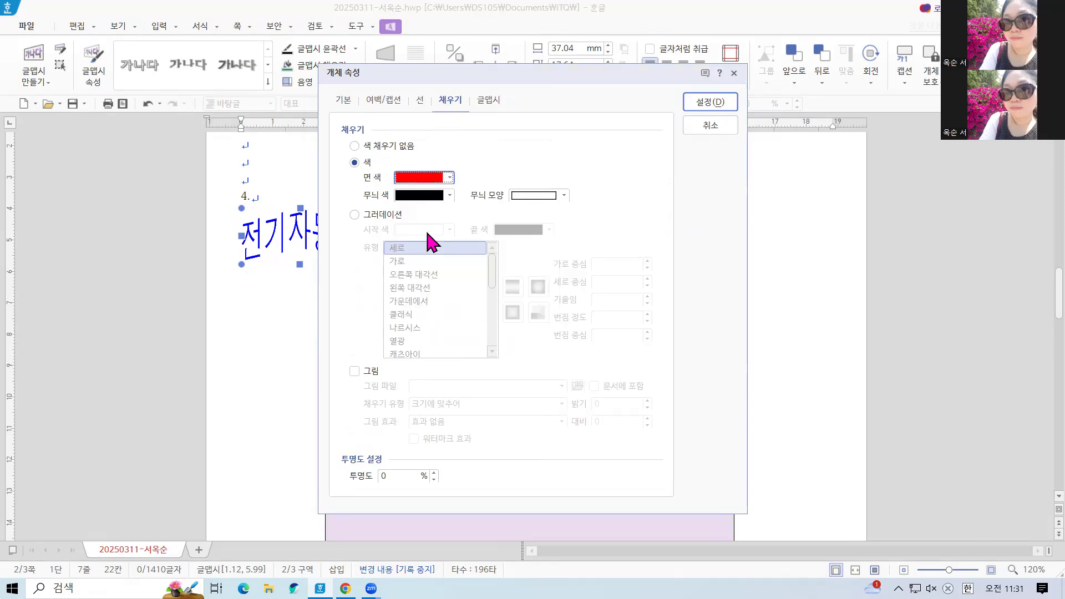
{"action": "left_click", "coordinate": [712, 106]}
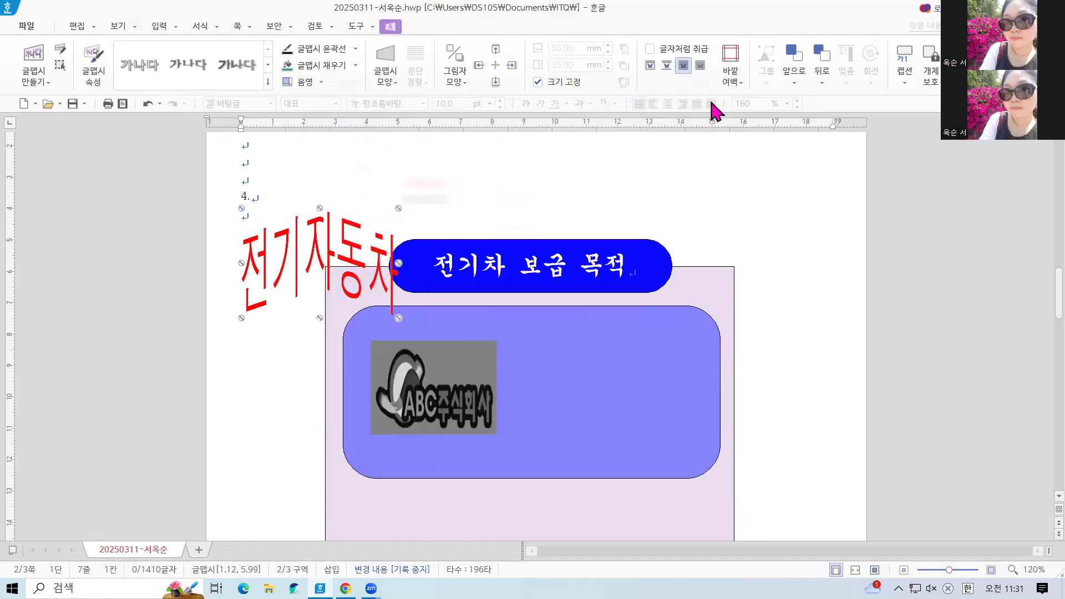
Step: Move the red 전기자동차 word art into the light blue rounded rectangle, to the right of the logo
{"action": "left_click_drag", "start_coordinate": [349, 289], "coordinate": [606, 400]}
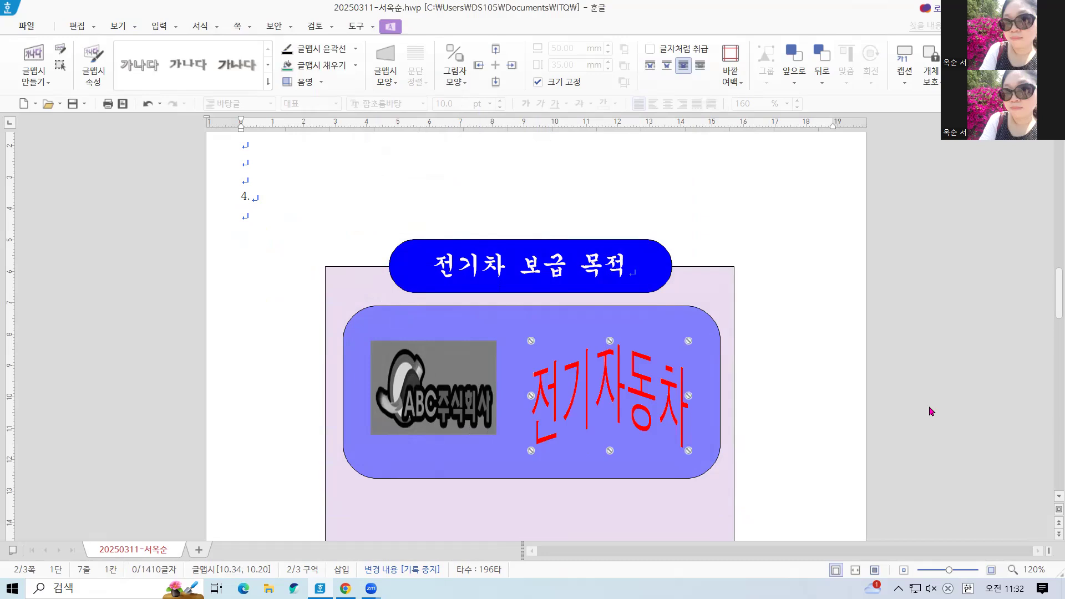
{"action": "key", "text": "Escape"}
{"action": "scroll", "coordinate": [533, 333], "scroll_direction": "down", "scroll_amount": 3}
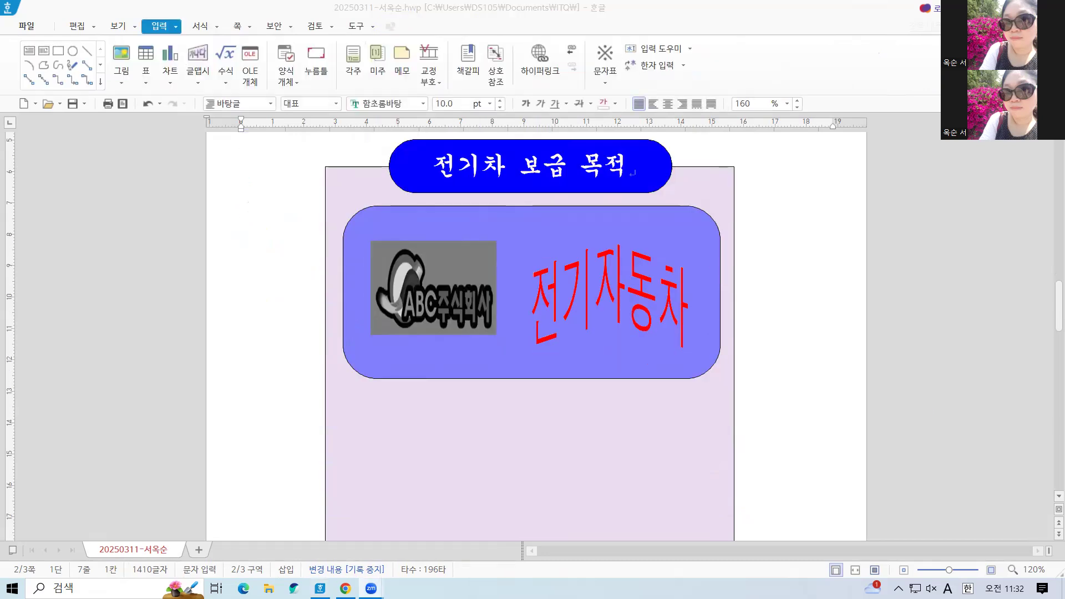
{"action": "scroll", "coordinate": [896, 209], "scroll_direction": "down", "scroll_amount": 3}
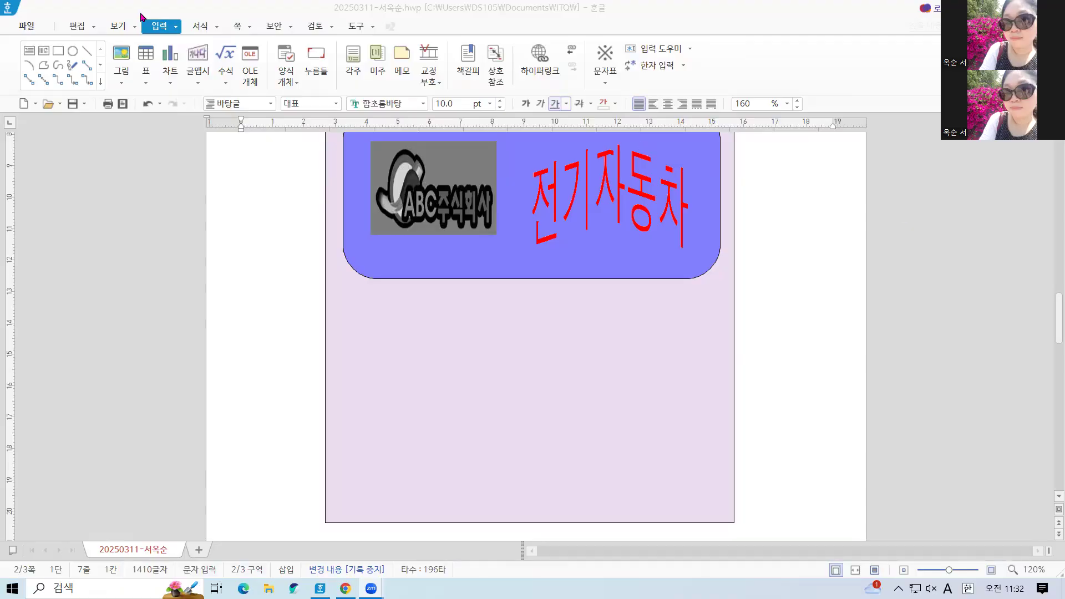
Step: Draw a small rectangle below the light blue rounded rectangle, set it to 13 mm wide and 18 mm high, and lock its size
{"action": "left_click", "coordinate": [59, 52]}
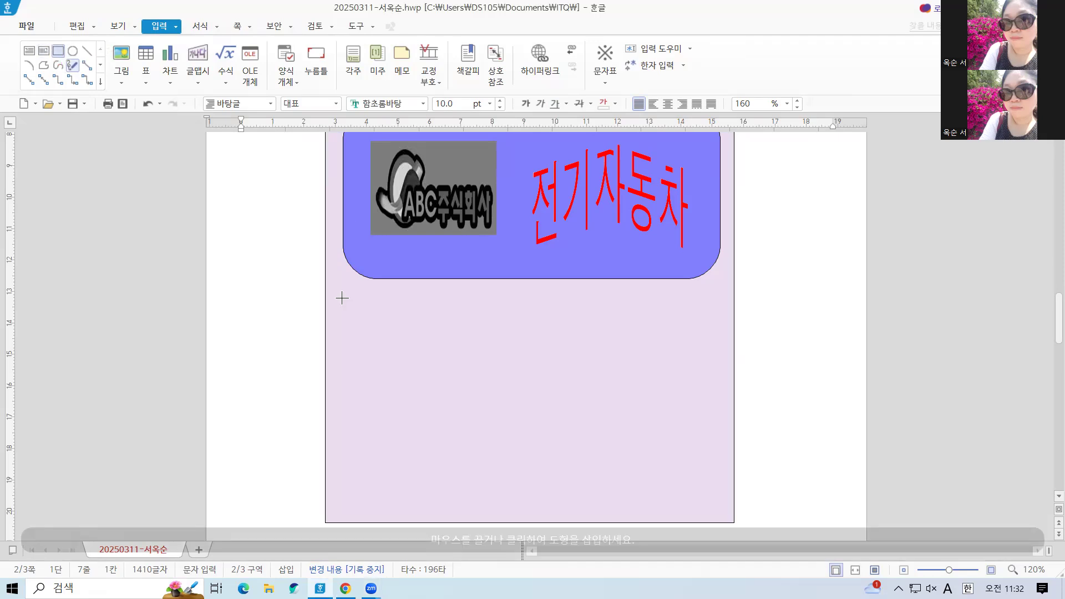
{"action": "left_click_drag", "start_coordinate": [351, 302], "coordinate": [368, 319]}
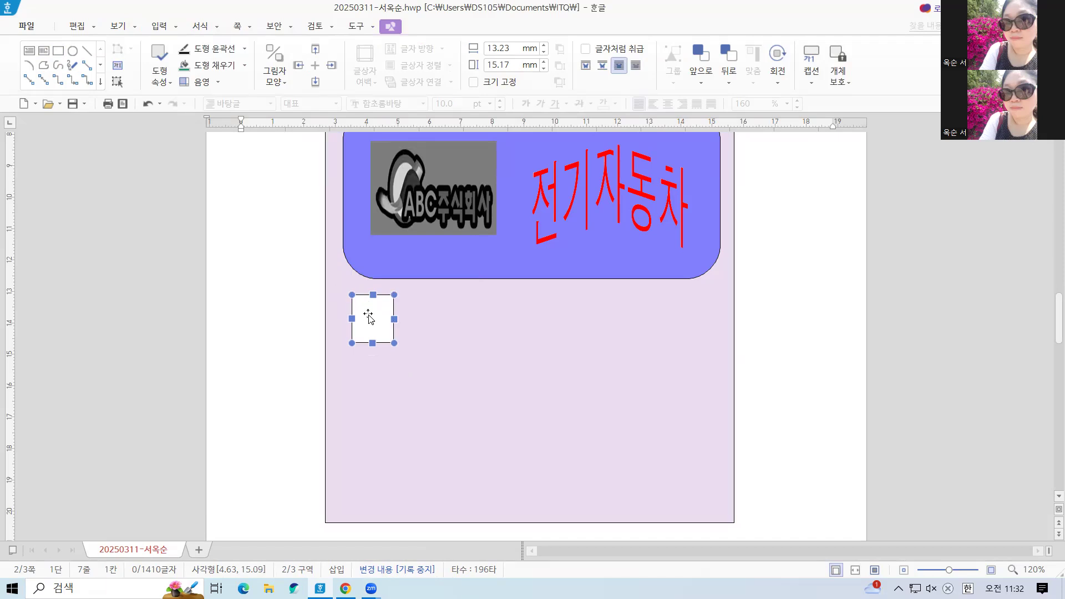
{"action": "double_click", "coordinate": [367, 311]}
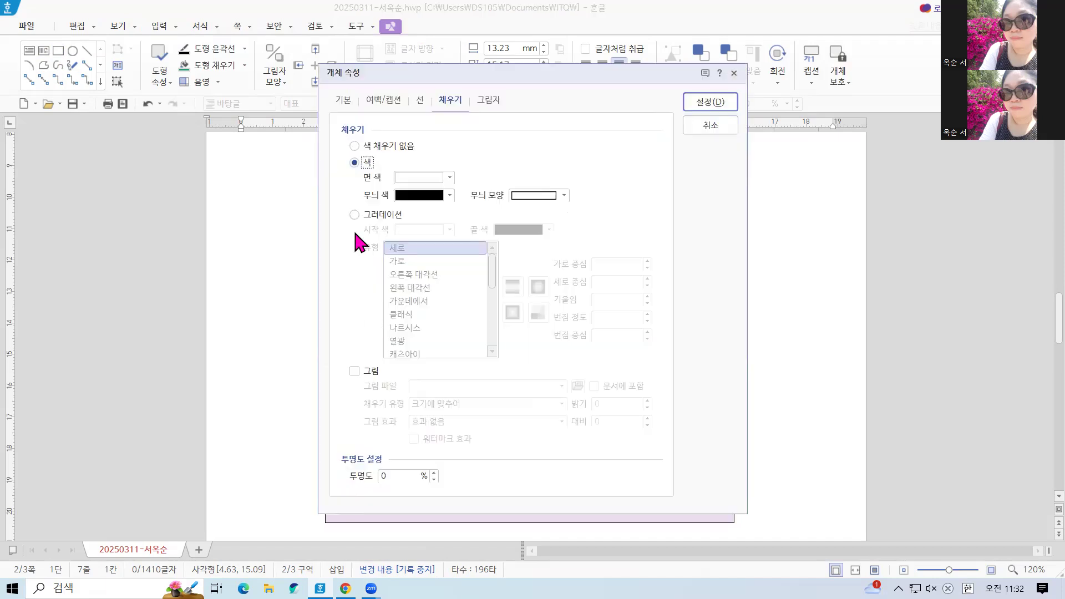
{"action": "left_click", "coordinate": [344, 101]}
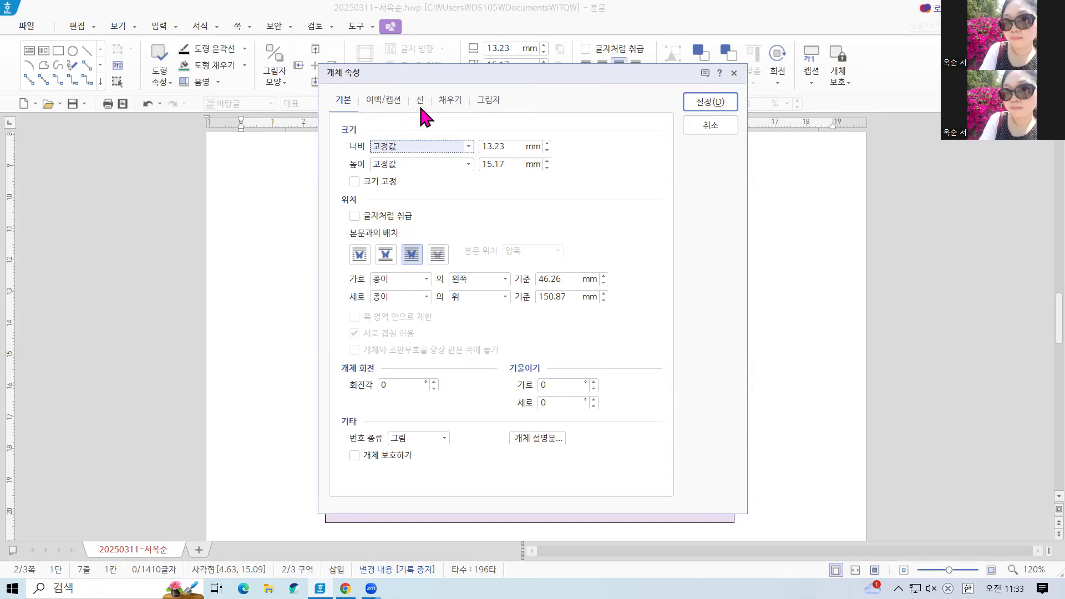
{"action": "left_click_drag", "start_coordinate": [504, 147], "coordinate": [434, 155]}
{"action": "type", "text": "13"}
{"action": "left_click_drag", "start_coordinate": [506, 164], "coordinate": [449, 168]}
{"action": "type", "text": "18"}
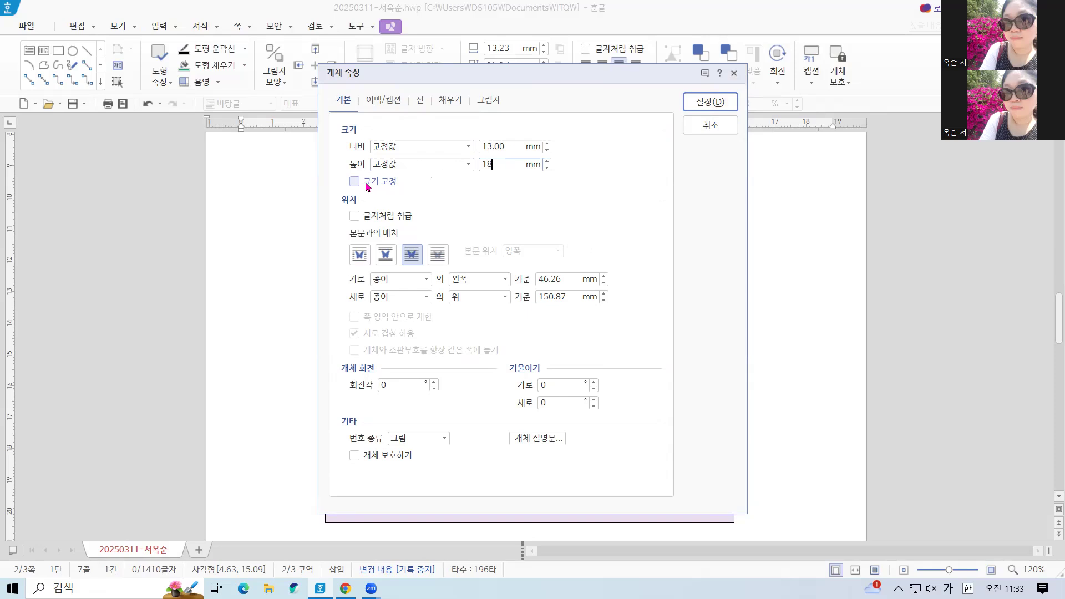
{"action": "left_click", "coordinate": [367, 185]}
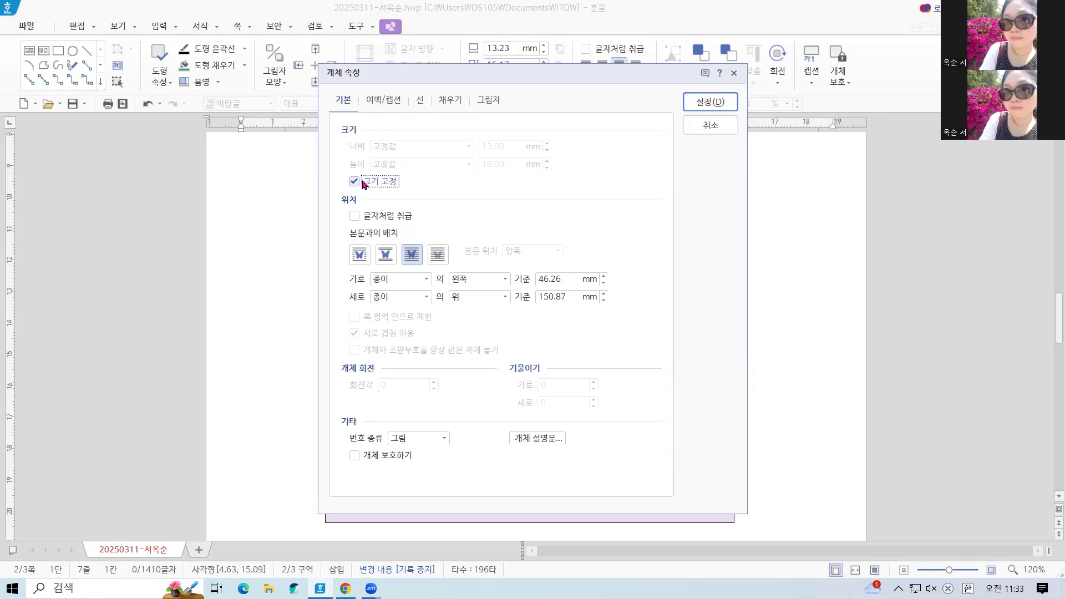
Step: Give the small rectangle rounded corners (둥근 모양) and a light pink fill from the NEO color theme
{"action": "left_click", "coordinate": [419, 101]}
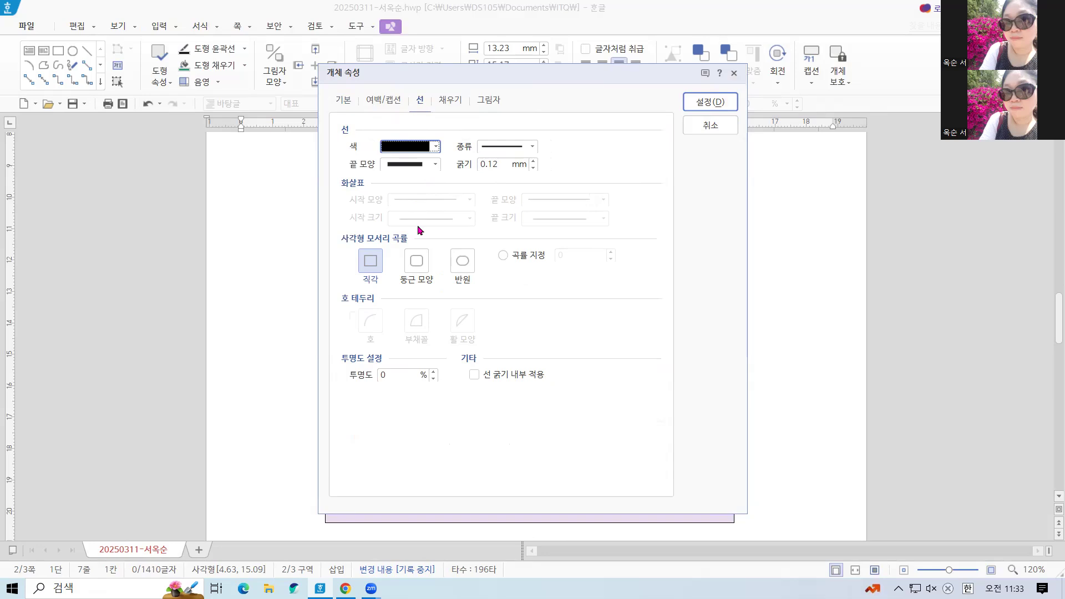
{"action": "left_click", "coordinate": [422, 261]}
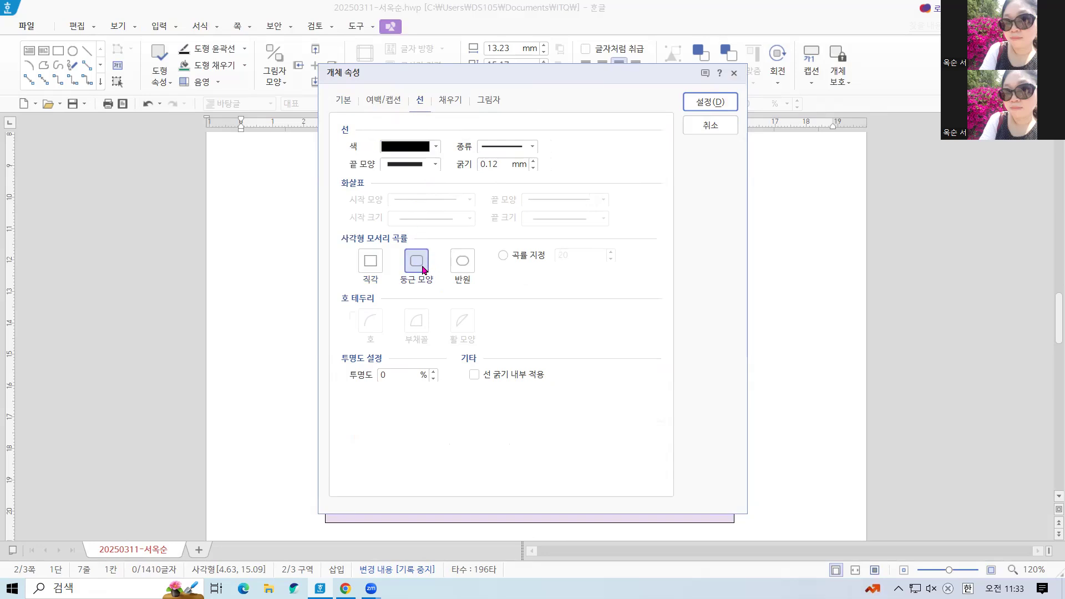
{"action": "left_click", "coordinate": [449, 100]}
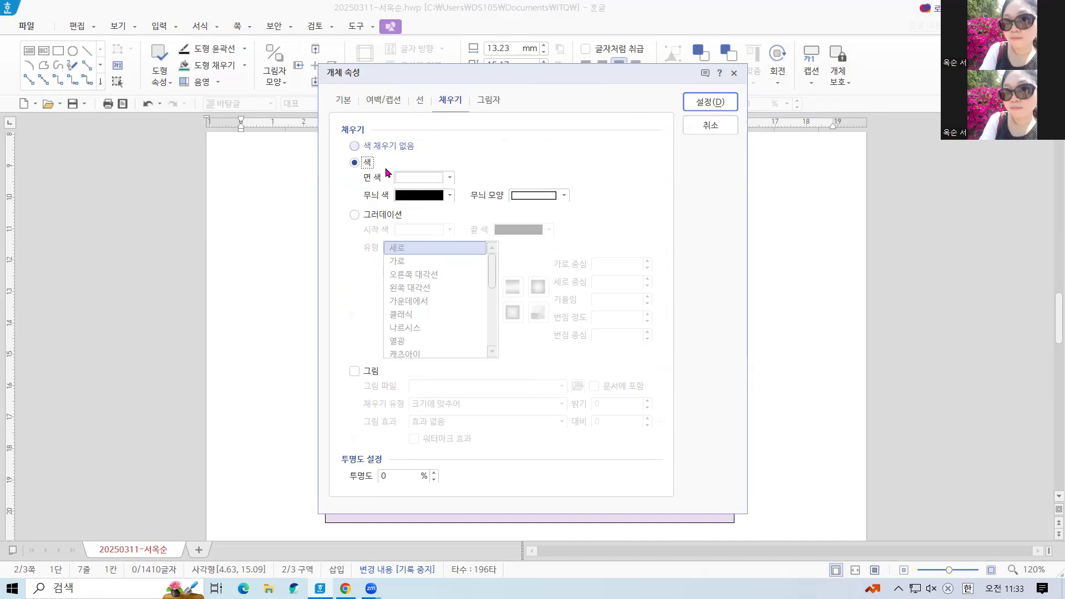
{"action": "left_click", "coordinate": [415, 181]}
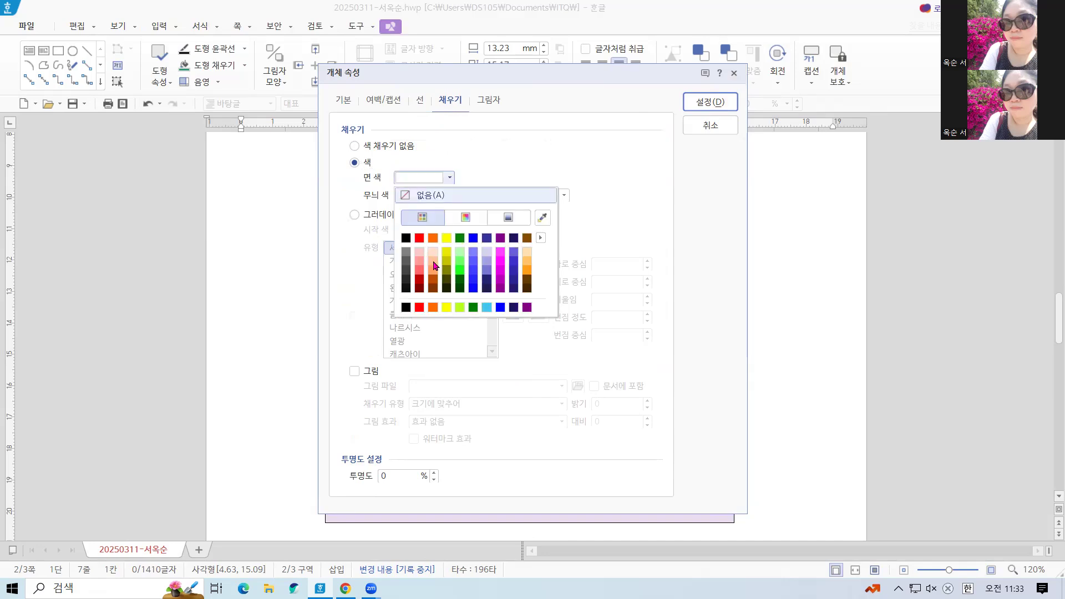
{"action": "left_click", "coordinate": [541, 238]}
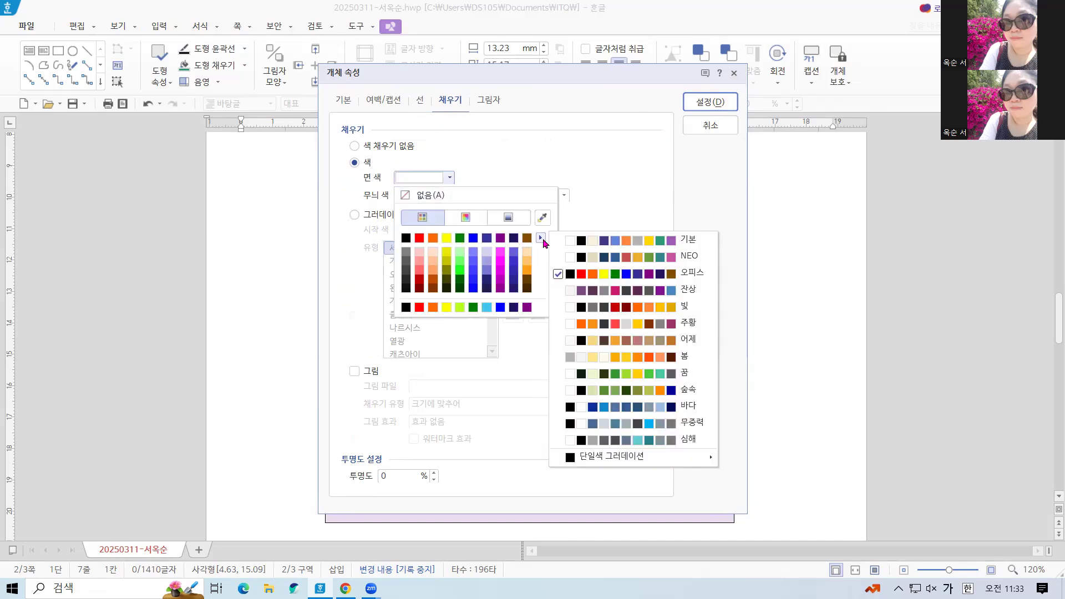
{"action": "left_click", "coordinate": [614, 265]}
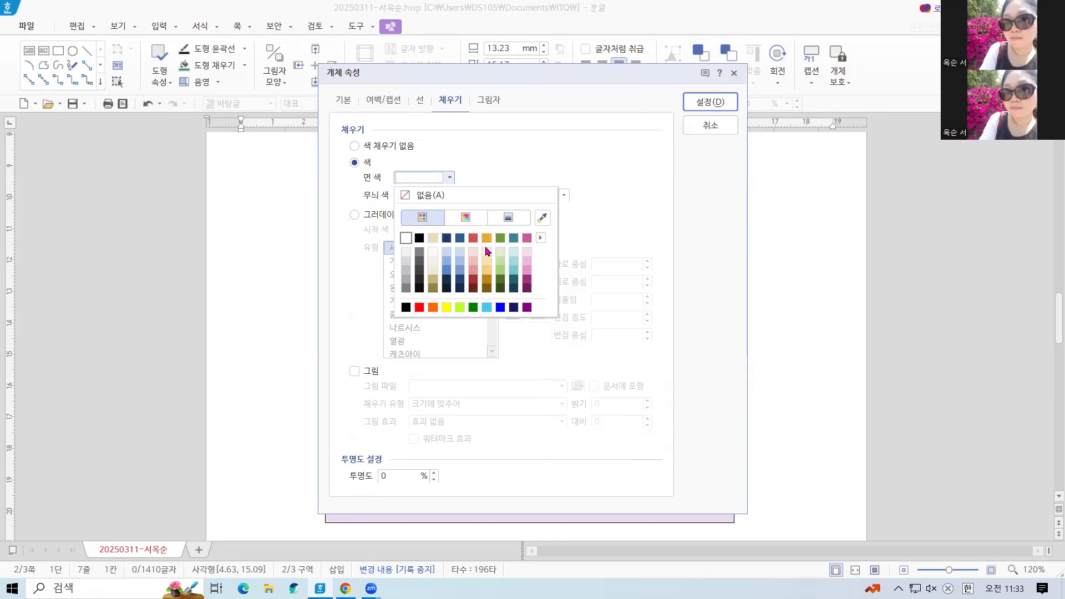
{"action": "left_click", "coordinate": [527, 273]}
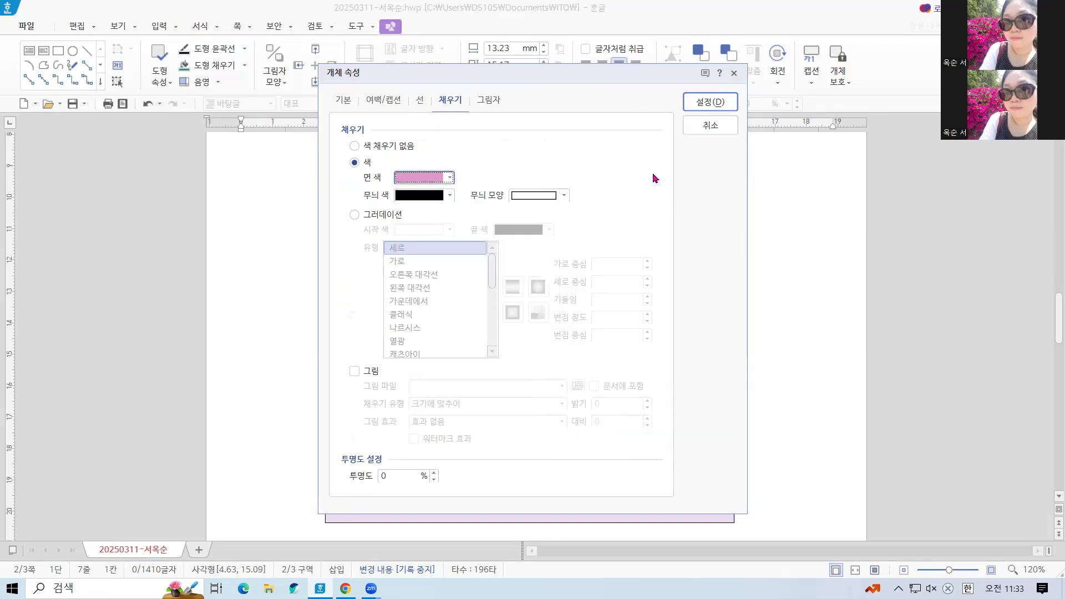
{"action": "left_click", "coordinate": [703, 106]}
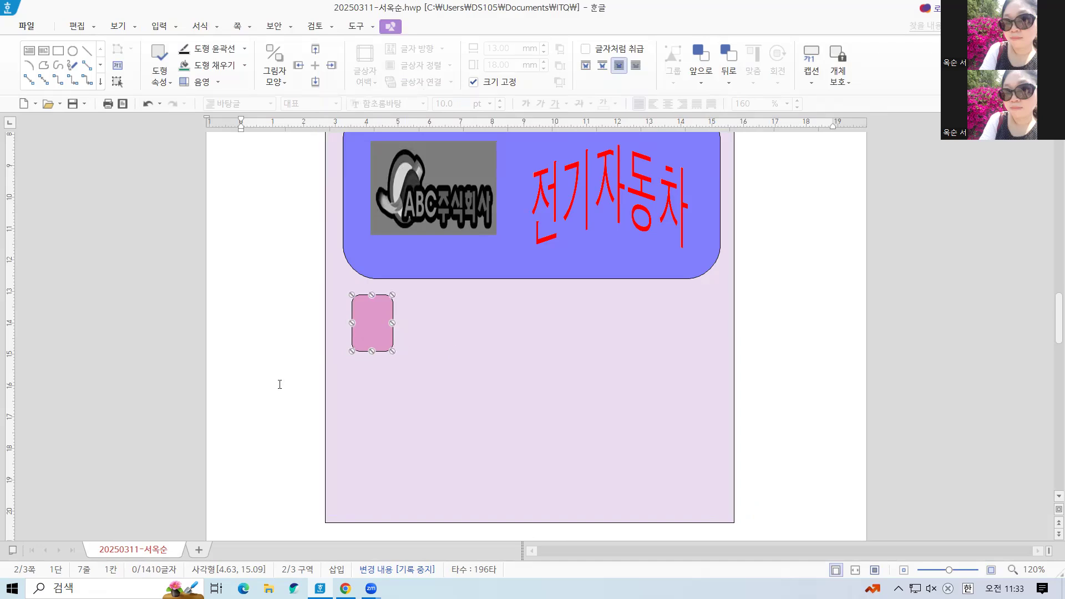
{"action": "left_click", "coordinate": [281, 359]}
Step: Draw an ellipse about 14 mm wide and 12 mm high over the pink rounded rectangle
{"action": "scroll", "coordinate": [282, 359], "scroll_direction": "down", "scroll_amount": 5}
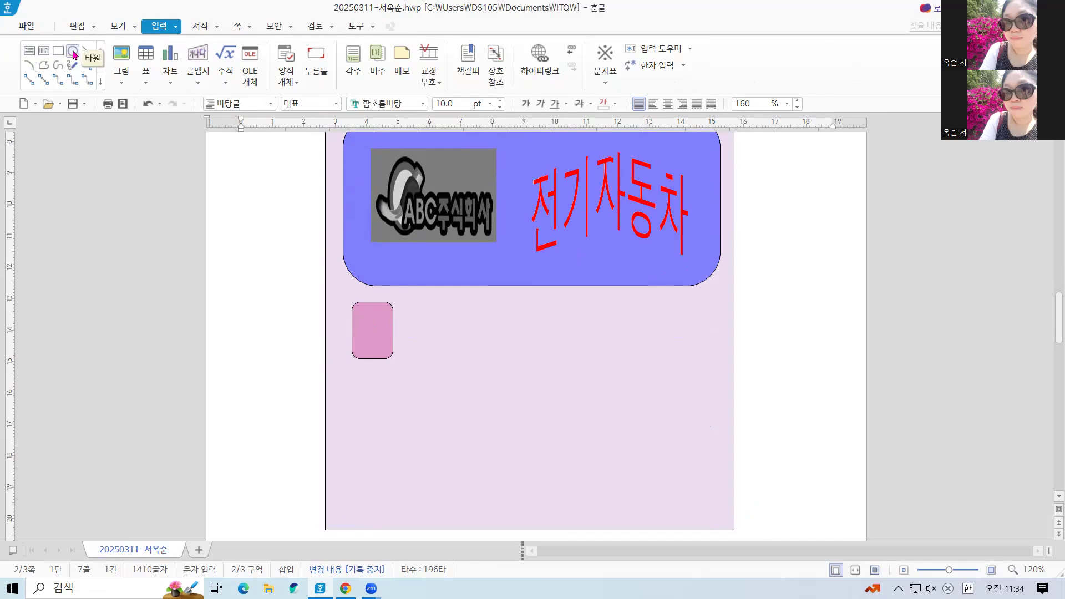
{"action": "left_click", "coordinate": [72, 53]}
{"action": "left_click_drag", "start_coordinate": [352, 315], "coordinate": [390, 346]}
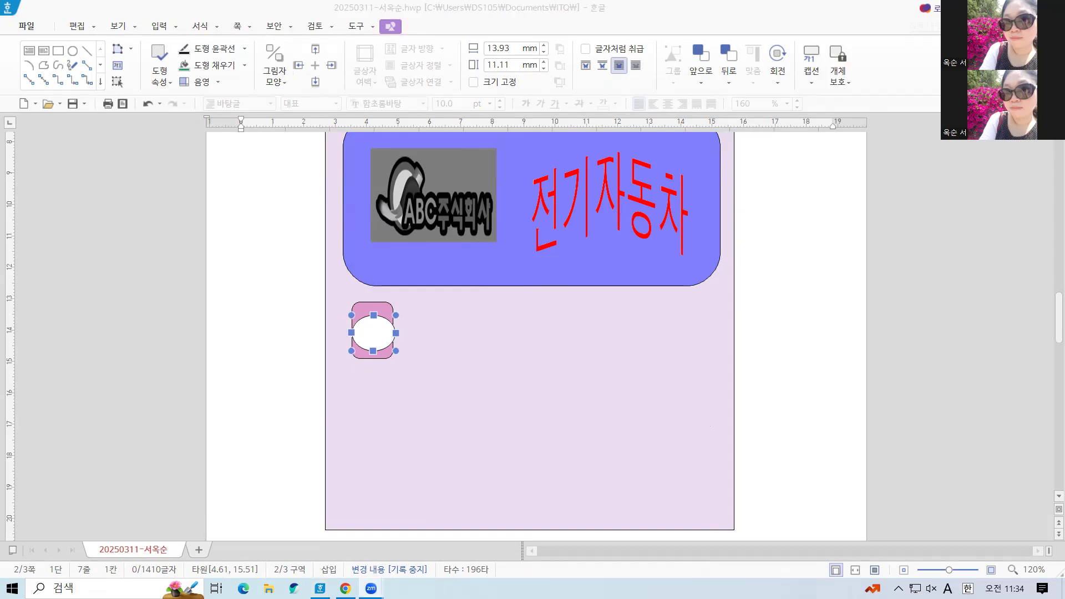
{"action": "scroll", "coordinate": [266, 423], "scroll_direction": "up", "scroll_amount": 2}
{"action": "left_click_drag", "start_coordinate": [398, 386], "coordinate": [373, 385]}
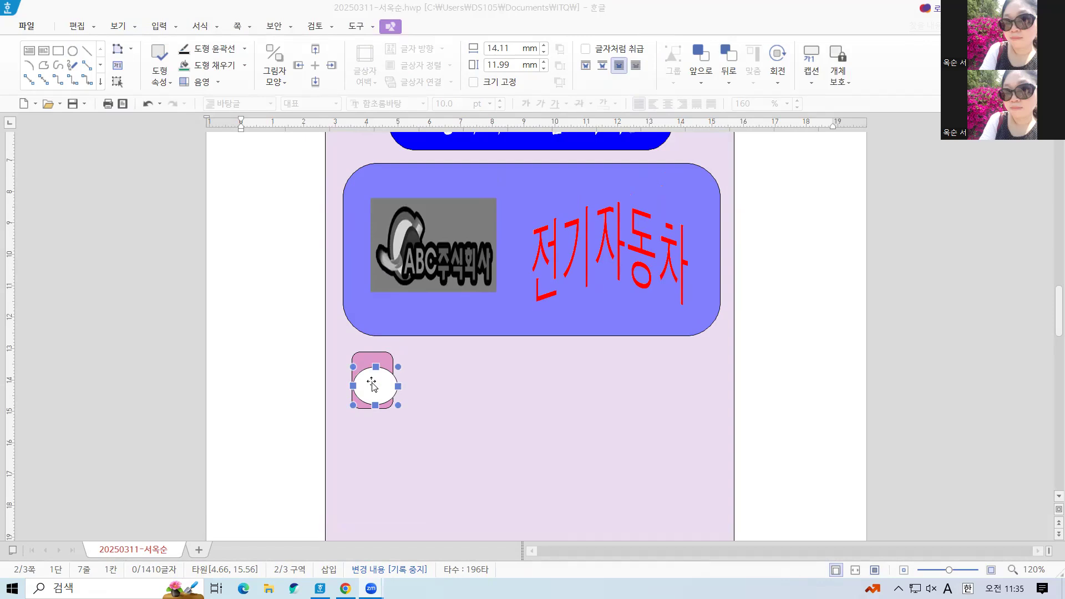
Step: Set the ellipse to 13 mm wide and 13 mm high and lock its size
{"action": "double_click", "coordinate": [371, 382]}
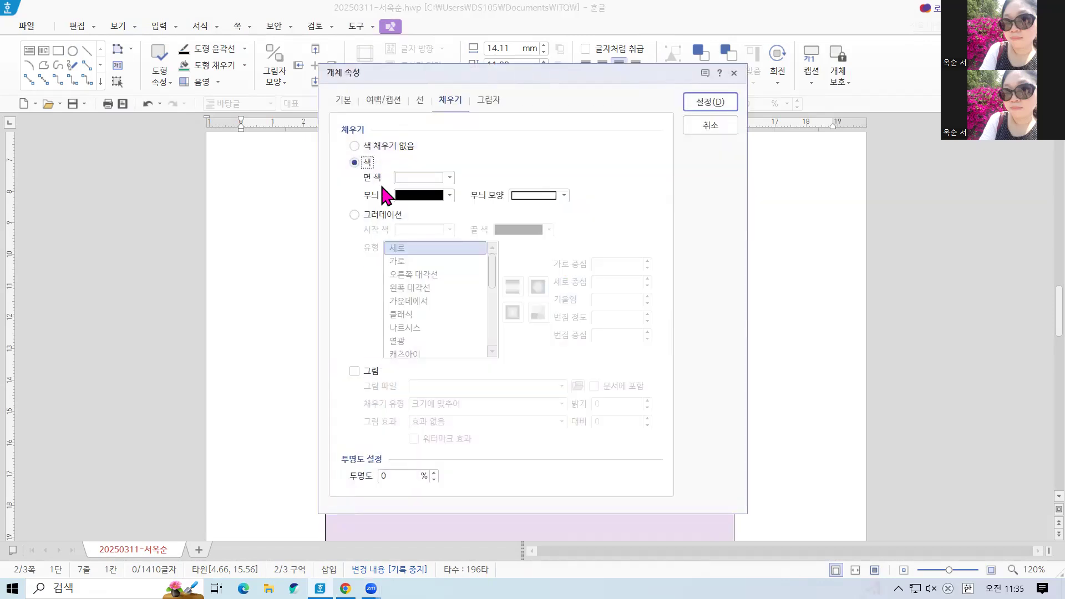
{"action": "left_click", "coordinate": [352, 95]}
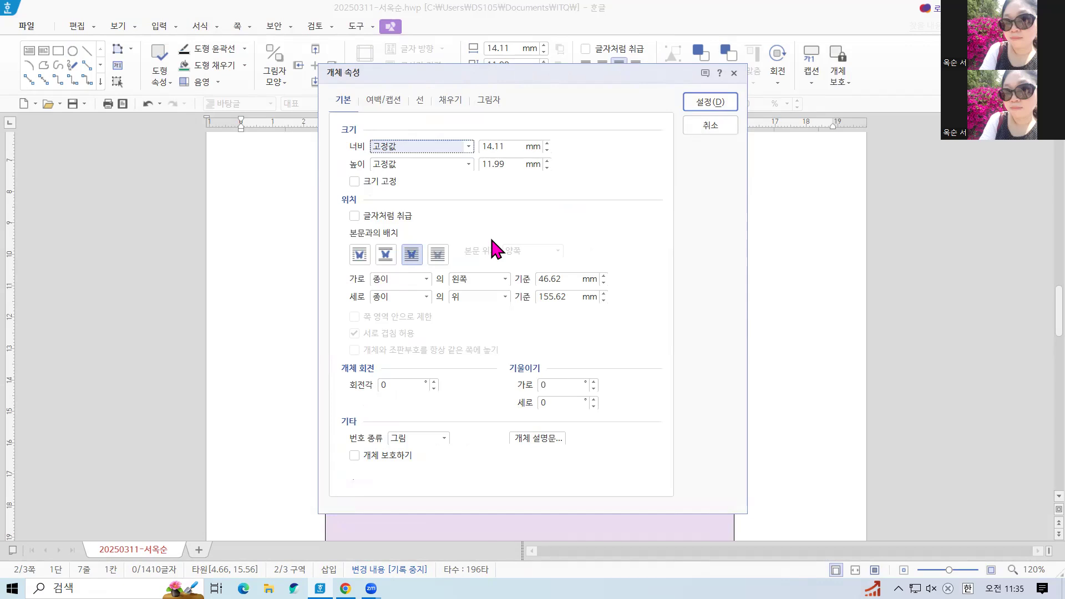
{"action": "double_click", "coordinate": [493, 147]}
{"action": "type", "text": "13"}
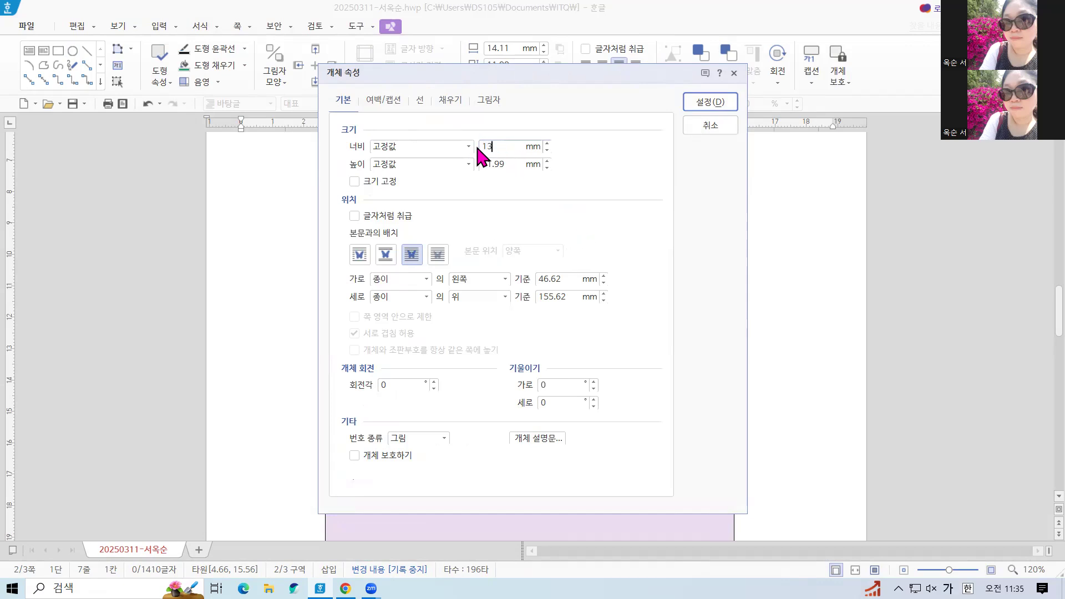
{"action": "double_click", "coordinate": [508, 165]}
{"action": "type", "text": "13"}
{"action": "left_click", "coordinate": [354, 181]}
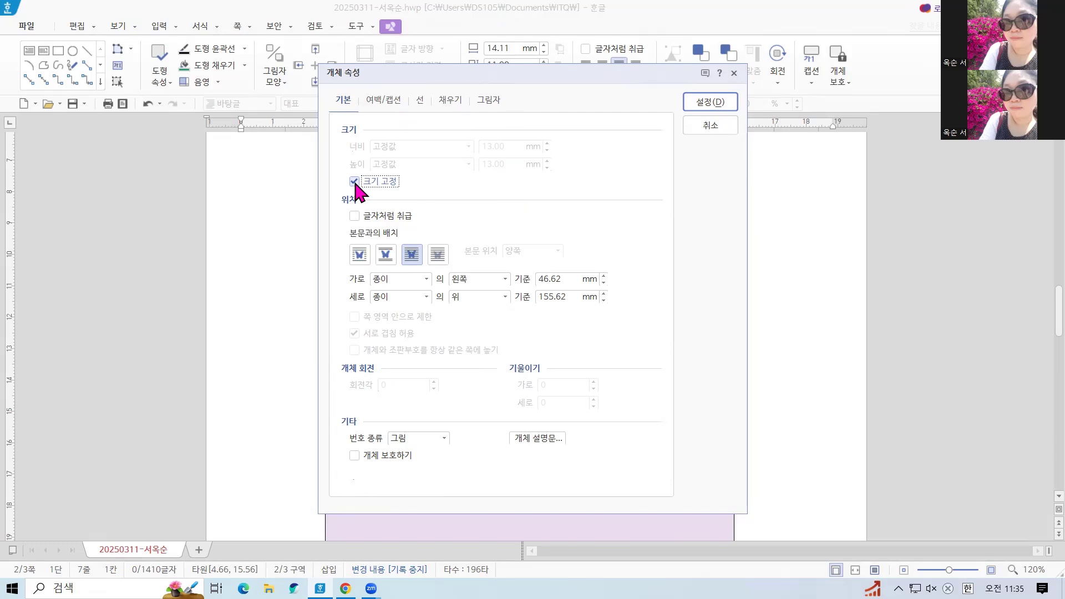
Step: Set the circle's fill color to white and apply the object properties
{"action": "left_click", "coordinate": [450, 102]}
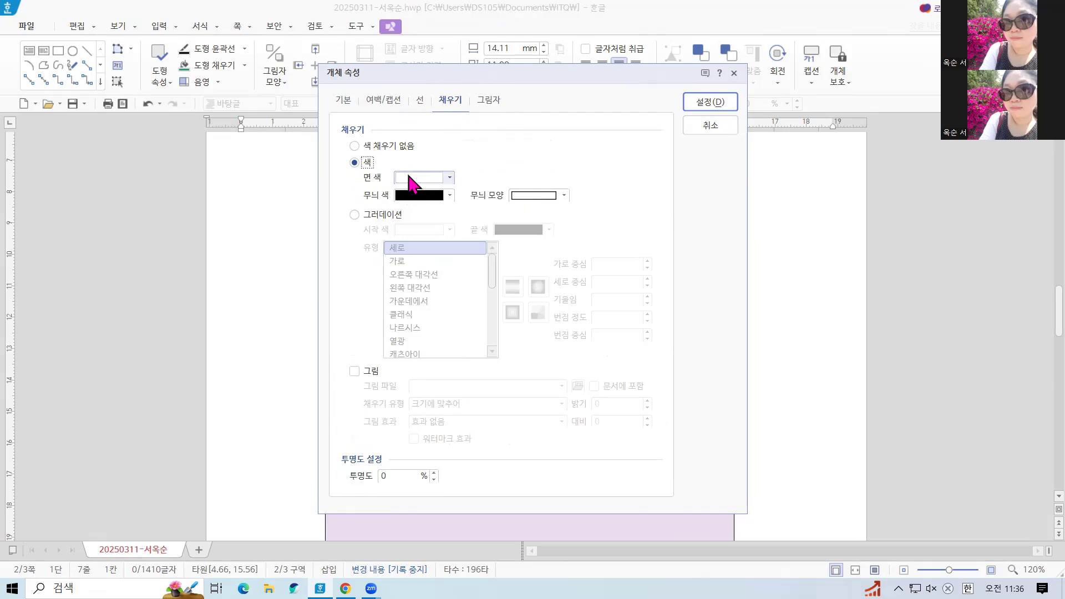
{"action": "left_click", "coordinate": [449, 177]}
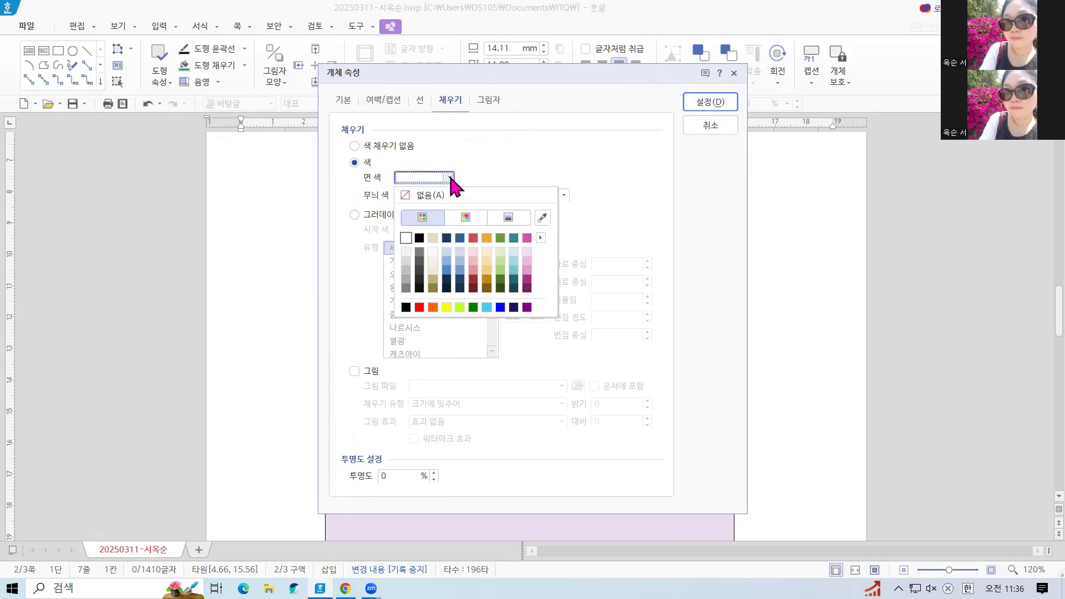
{"action": "left_click", "coordinate": [405, 239]}
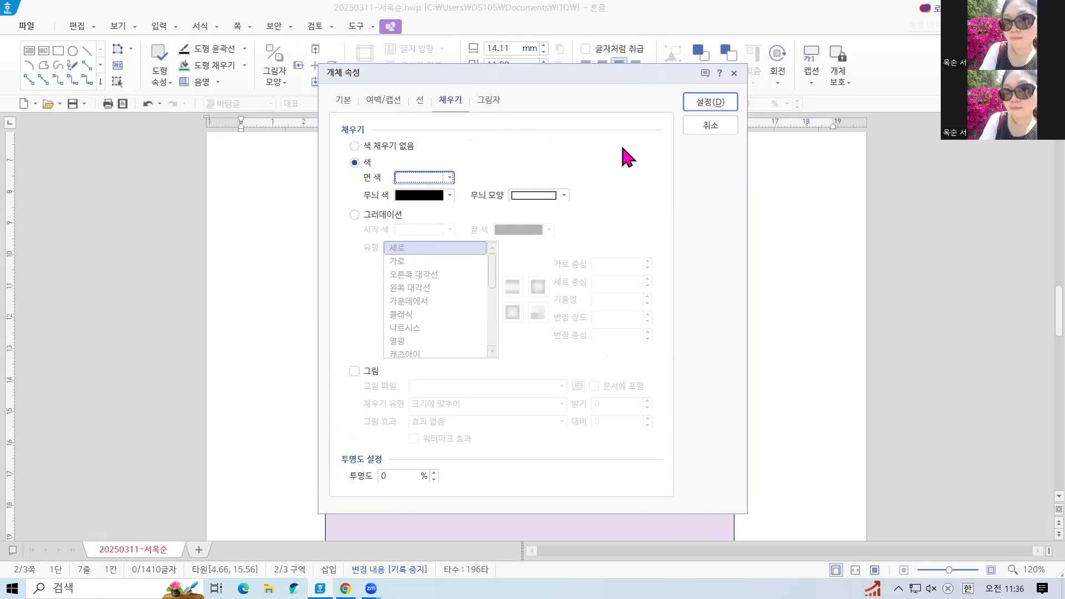
{"action": "left_click", "coordinate": [710, 103]}
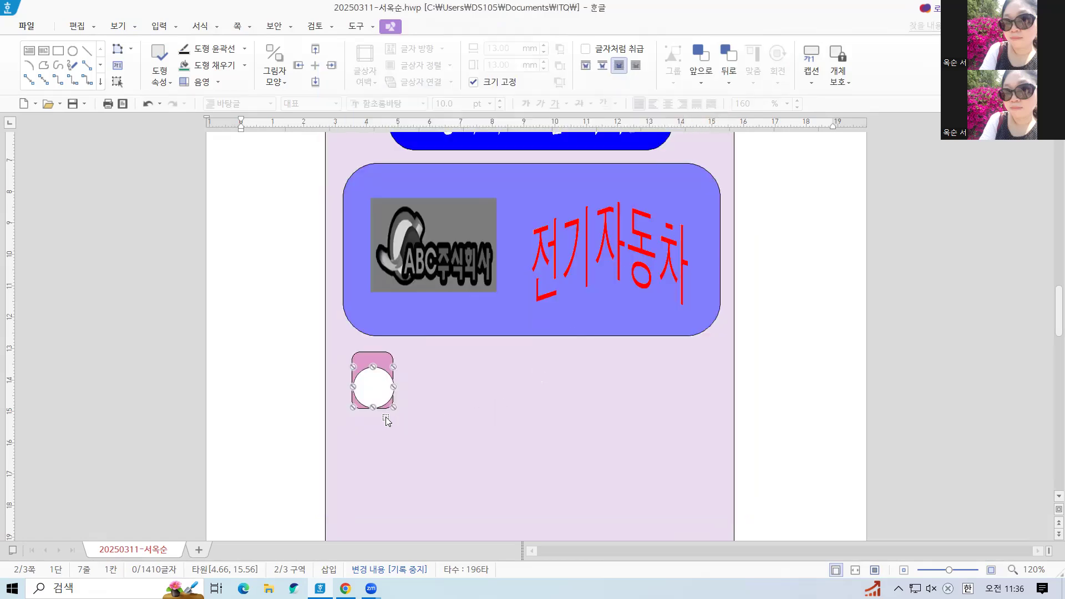
Step: Nudge the white circle upward until it sits centered on the pink rounded rectangle
{"action": "key", "text": "Up"}
{"action": "key", "text": "Up"}
{"action": "key", "text": "Up"}
{"action": "key", "text": "Left"}
{"action": "key", "text": "Up"}
{"action": "key", "text": "Right"}
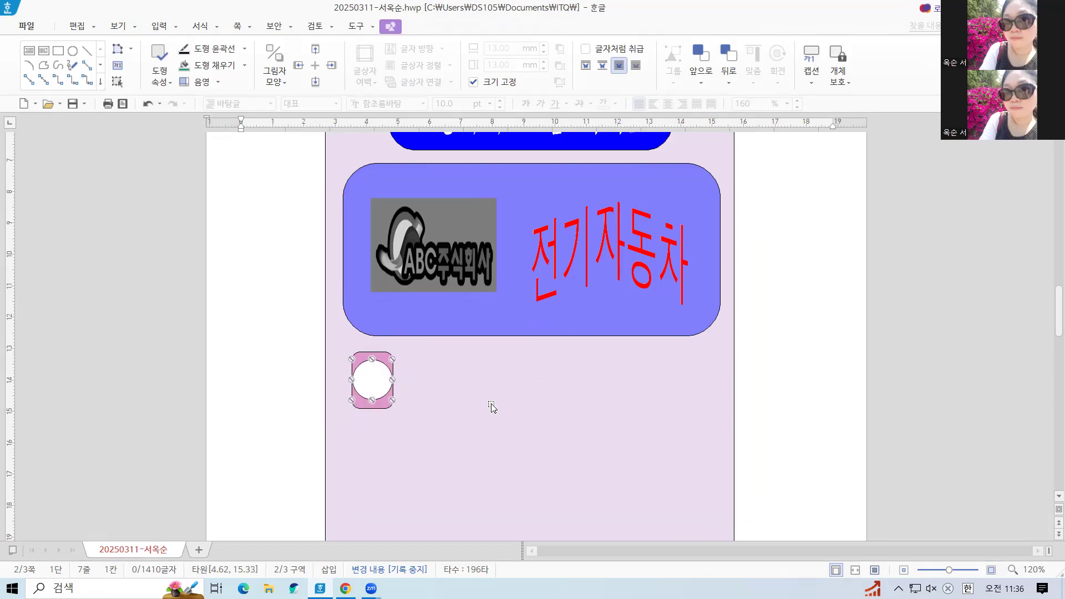
Step: Enable text entry inside the white circle (도형 안에 글자 넣기) and switch the input language to Hangul
{"action": "right_click", "coordinate": [380, 382]}
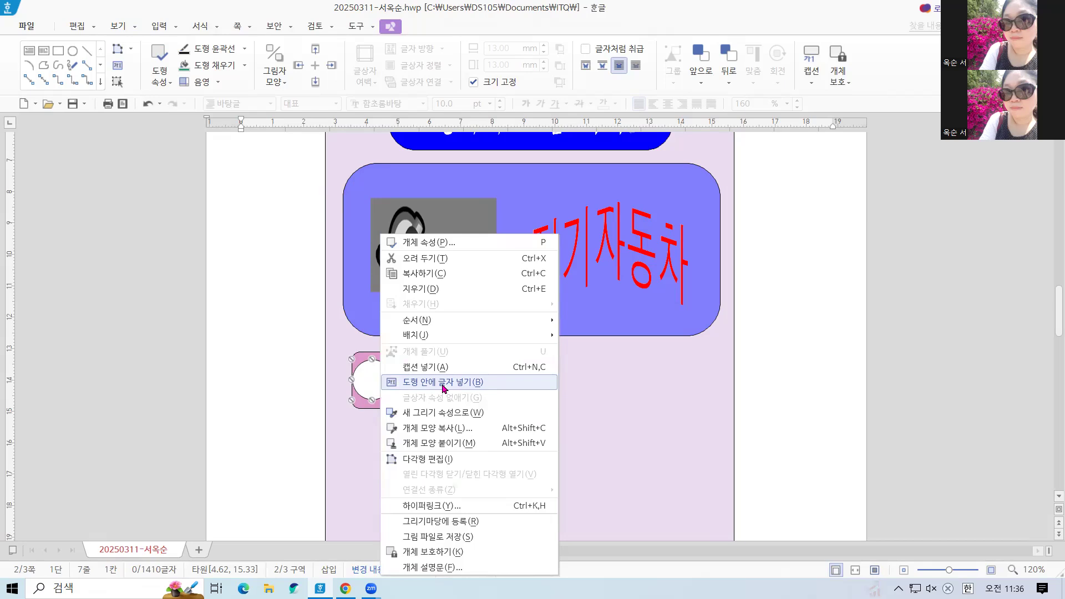
{"action": "left_click", "coordinate": [208, 405]}
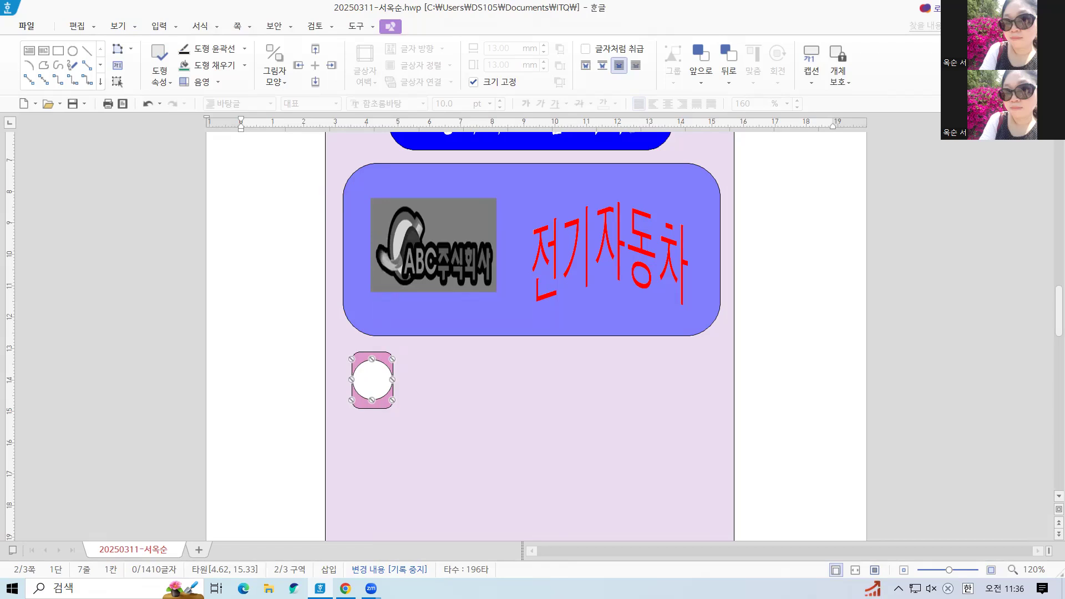
{"action": "right_click", "coordinate": [368, 373]}
{"action": "left_click", "coordinate": [438, 382]}
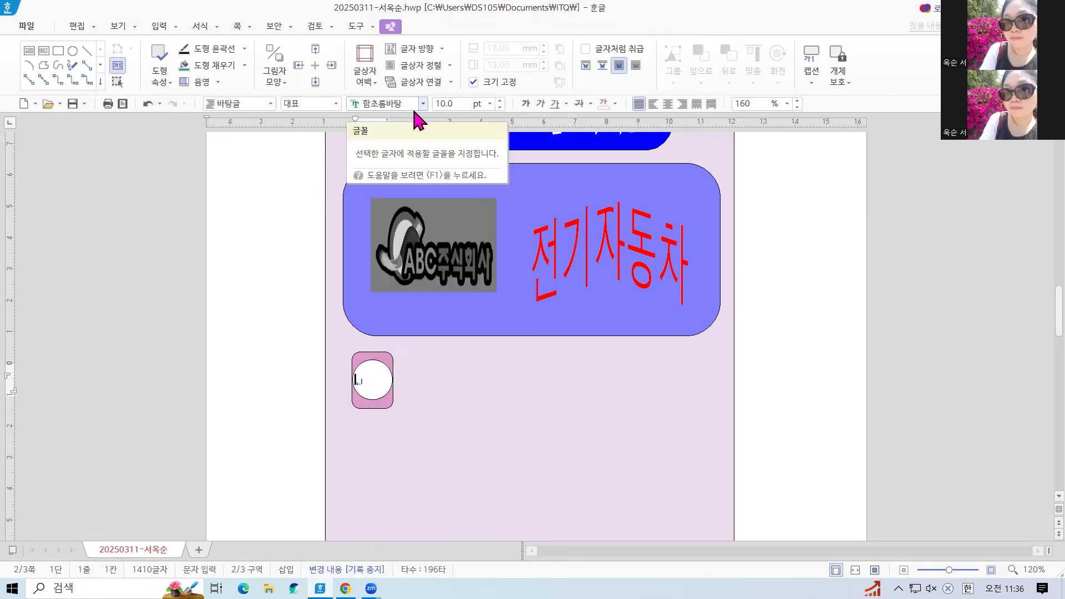
{"action": "key", "text": "Hangul"}
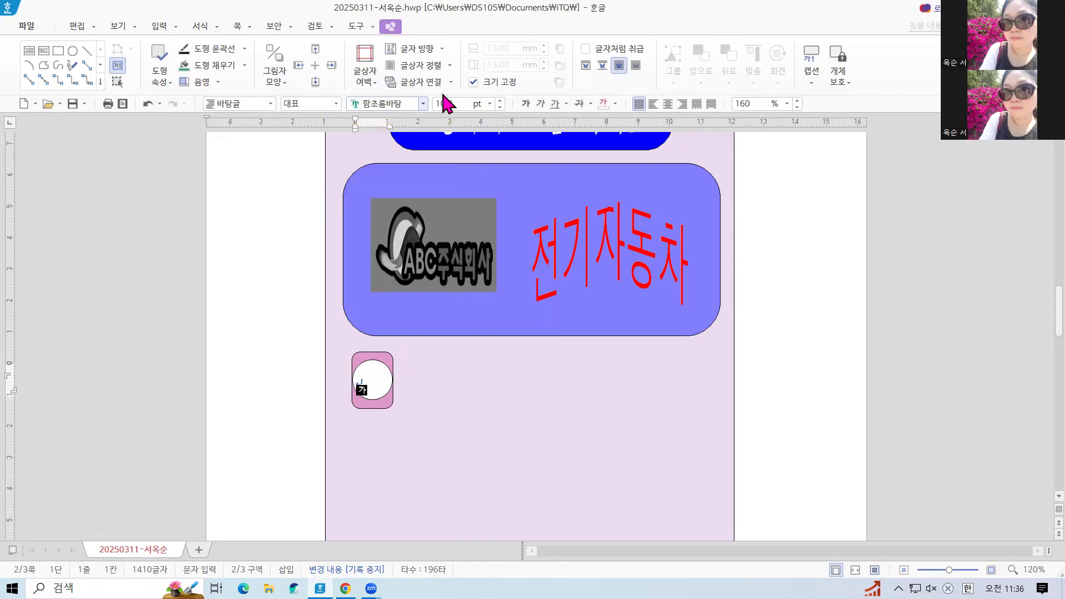
Step: Set the circle's text font to 궁서 at 20 pt
{"action": "left_click", "coordinate": [423, 105]}
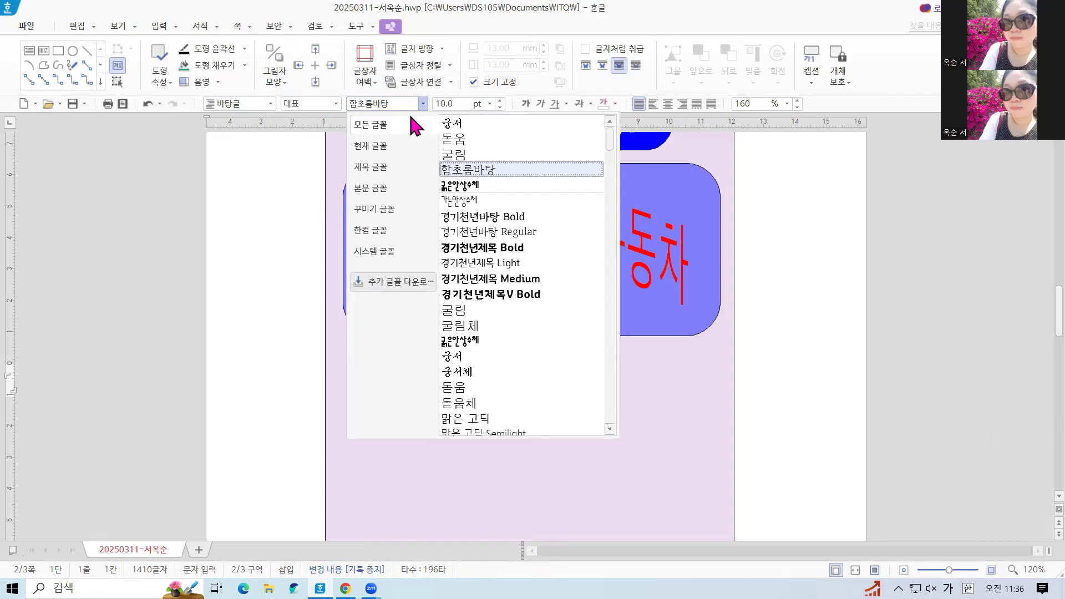
{"action": "left_click", "coordinate": [451, 125]}
{"action": "type", "text": "20"}
{"action": "key", "text": "Return"}
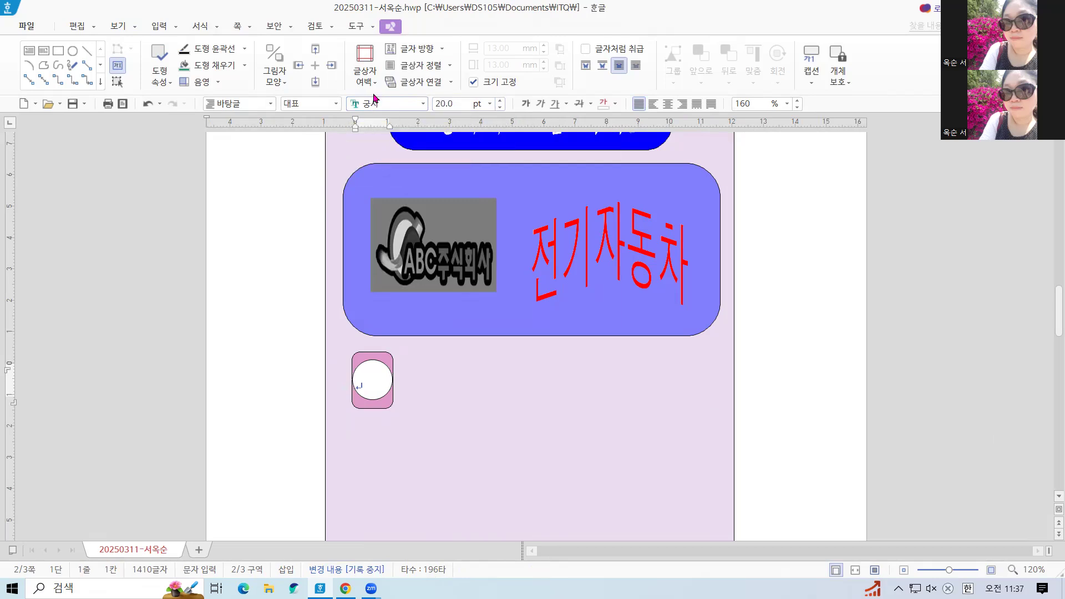
{"action": "left_click", "coordinate": [489, 104]}
{"action": "left_click", "coordinate": [462, 264]}
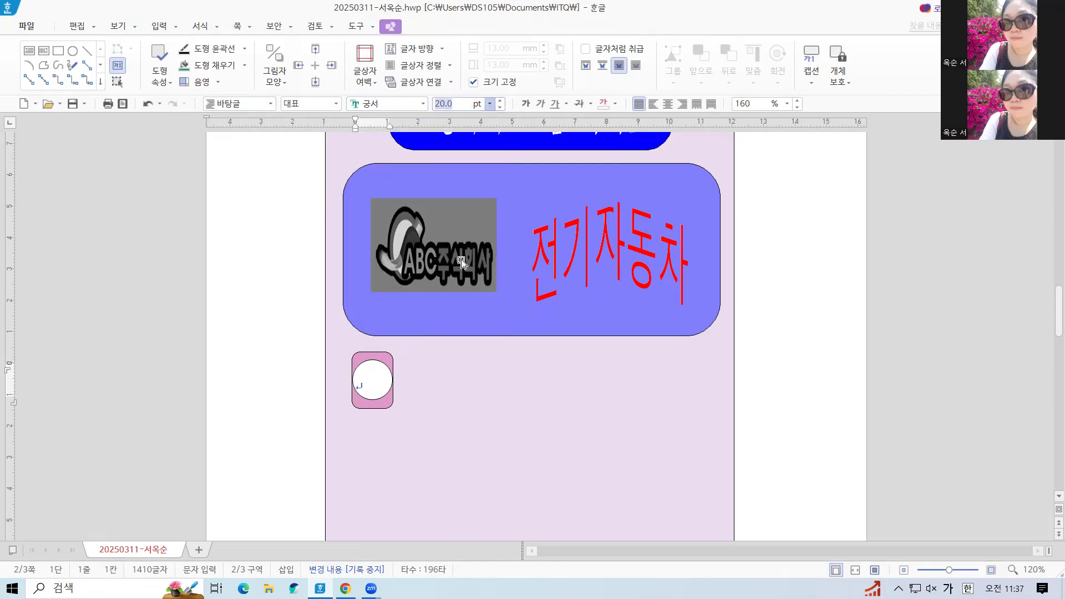
Step: Align the circle's text to the center both horizontally and vertically
{"action": "left_click", "coordinate": [428, 67]}
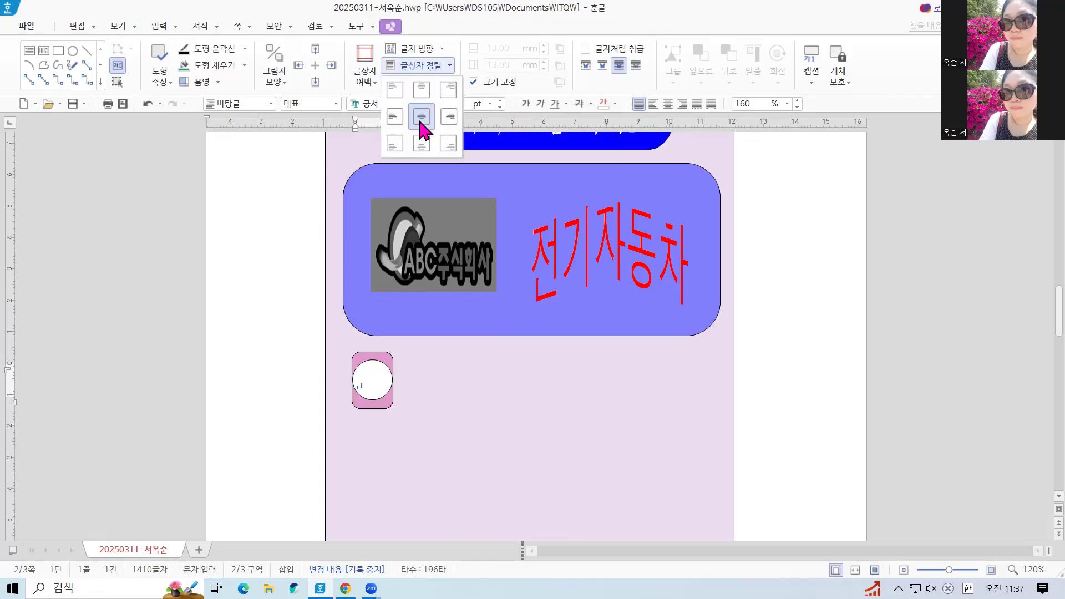
{"action": "left_click", "coordinate": [421, 127]}
{"action": "left_click", "coordinate": [426, 65]}
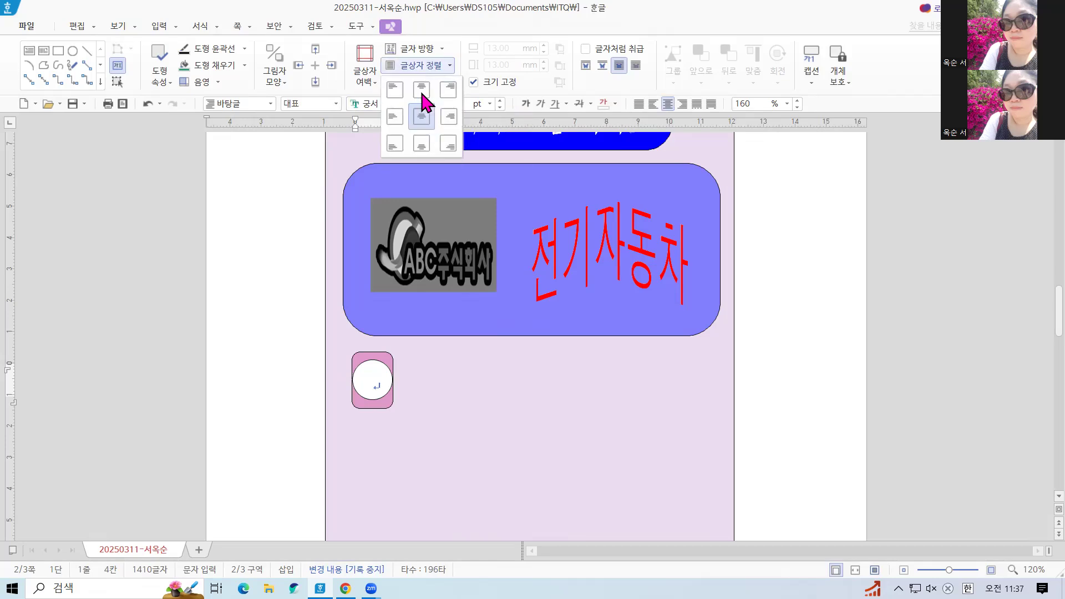
Step: Set the text position inside the white circle to middle center
{"action": "left_click", "coordinate": [423, 123]}
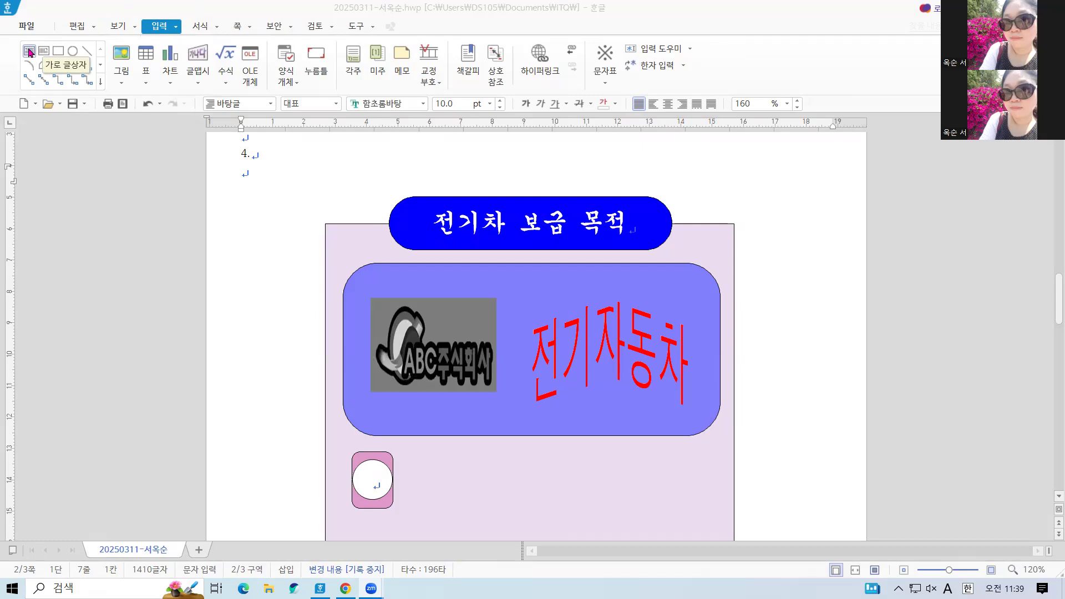
Step: Draw a horizontal text box about 101 × 16 mm beside the white circle and enter "대기오염물질, 온실가스 감소" in it
{"action": "left_click", "coordinate": [28, 53]}
{"action": "scroll", "coordinate": [361, 277], "scroll_direction": "down", "scroll_amount": 5}
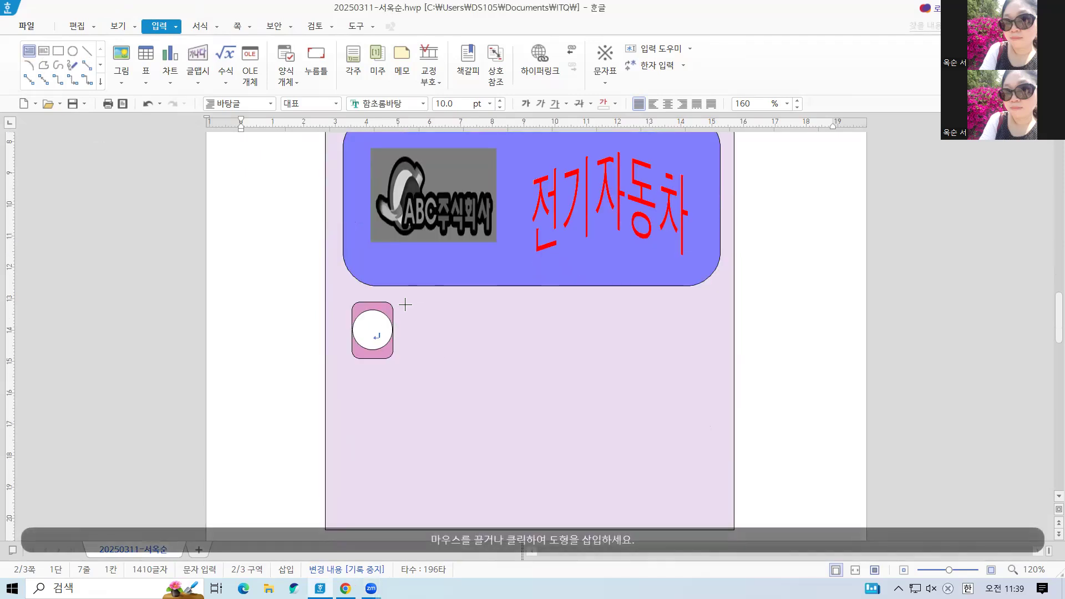
{"action": "mouse_move", "coordinate": [406, 307]}
{"action": "left_mouse_down"}
{"action": "mouse_move", "coordinate": [561, 340]}
{"action": "mouse_move", "coordinate": [722, 356]}
{"action": "left_mouse_up"}
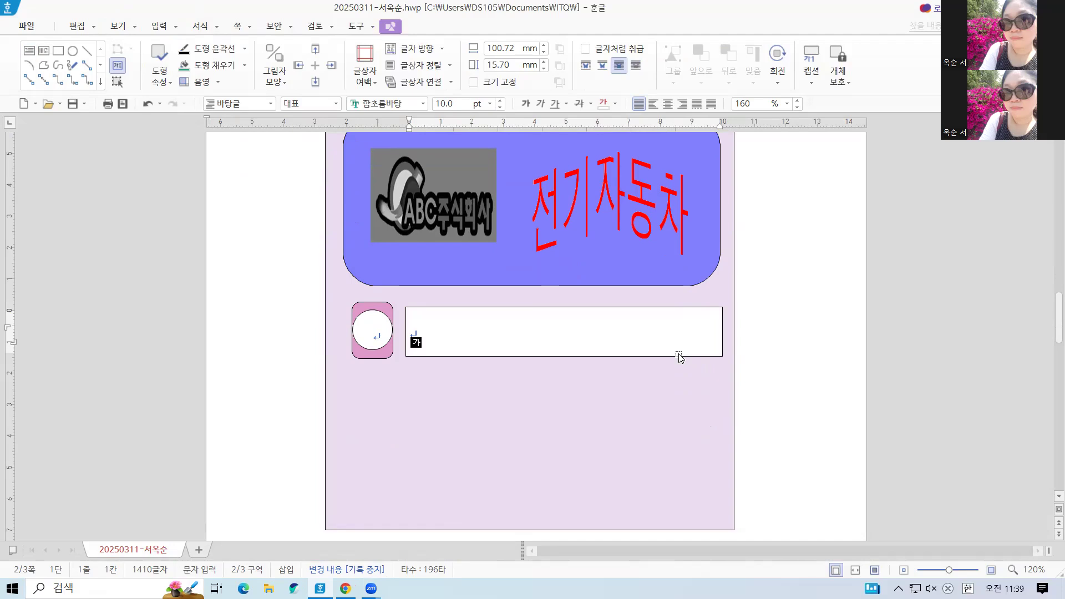
{"action": "type", "text": "대기ㅇ"}
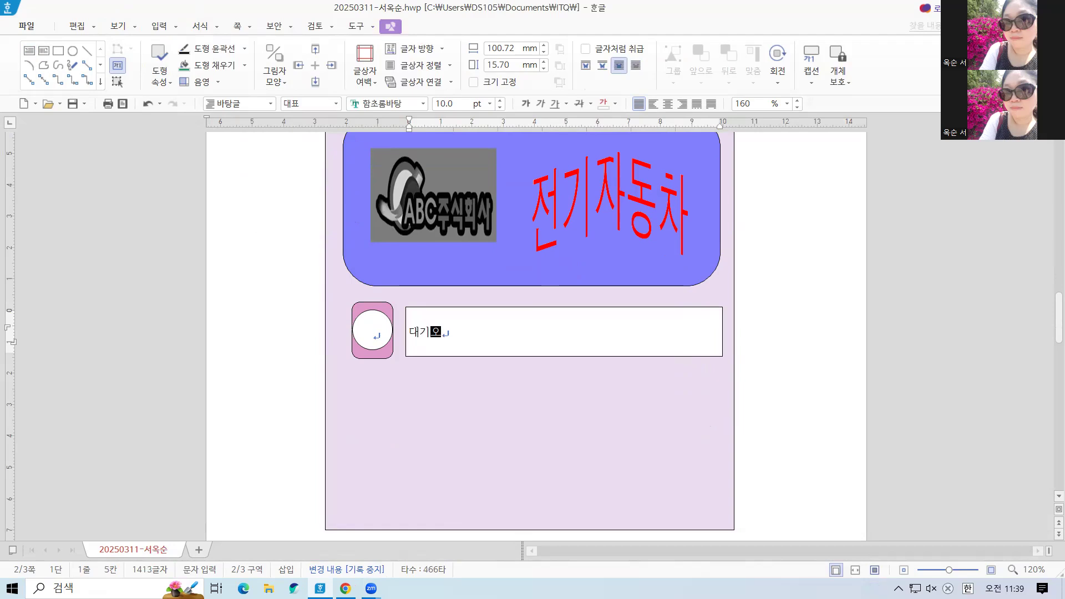
{"action": "type", "text": "오염물질, 온실가스 "}
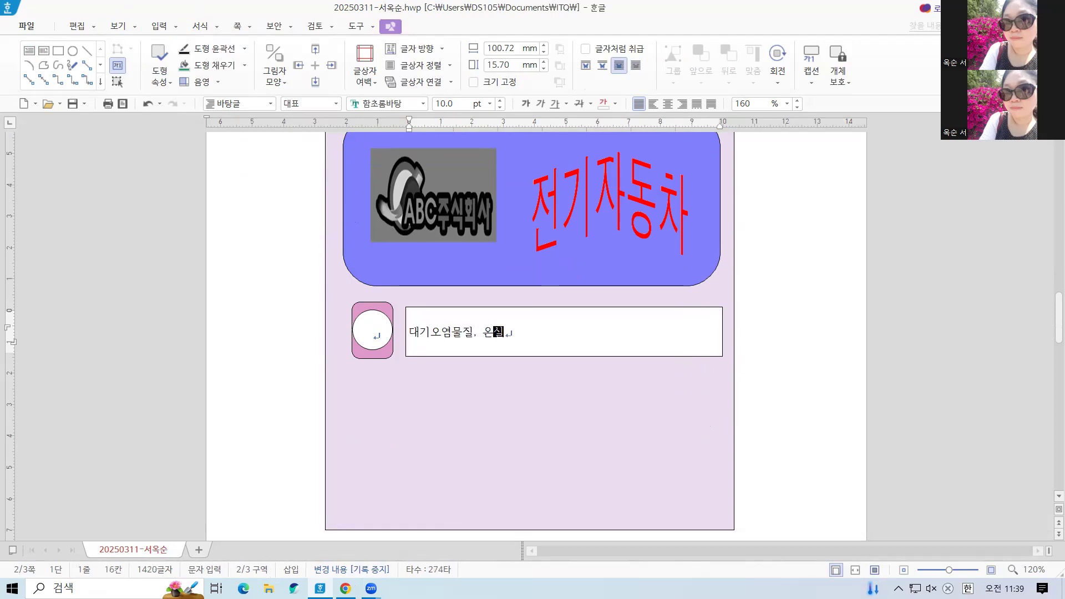
{"action": "type", "text": "감소"}
{"action": "key", "text": "shift+Escape"}
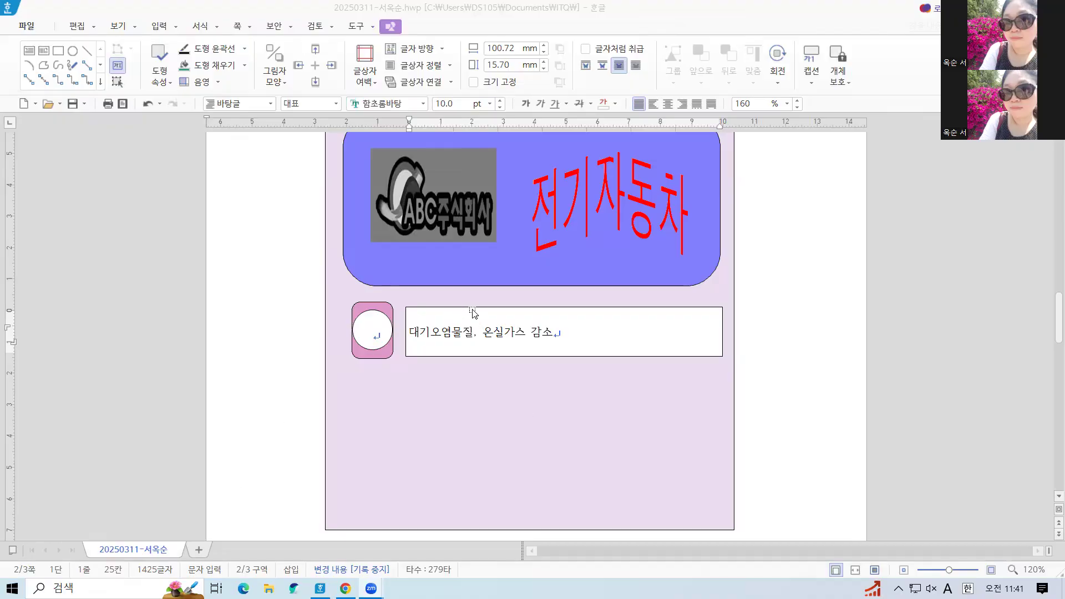
Step: Change the new text box's outline to a dashed line in its object properties (개체 속성)
{"action": "left_click", "coordinate": [472, 309]}
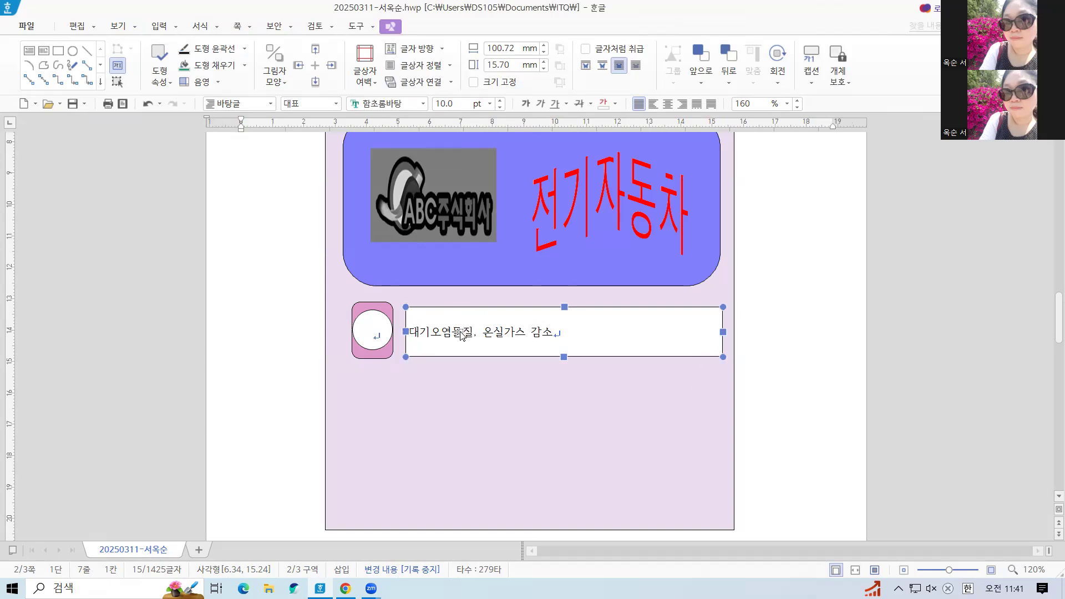
{"action": "double_click", "coordinate": [476, 307]}
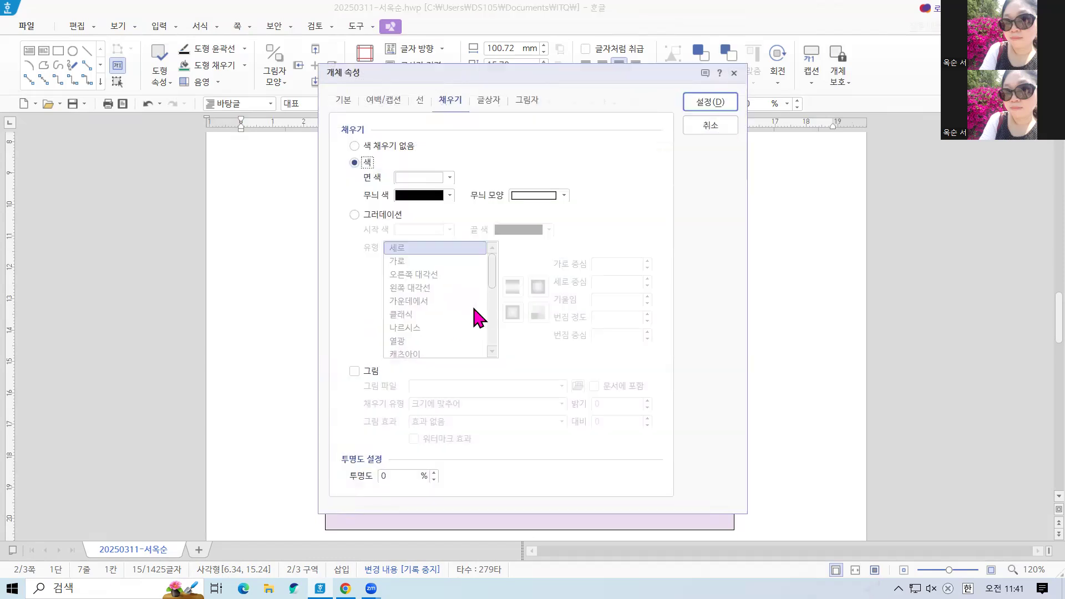
{"action": "left_click", "coordinate": [420, 100]}
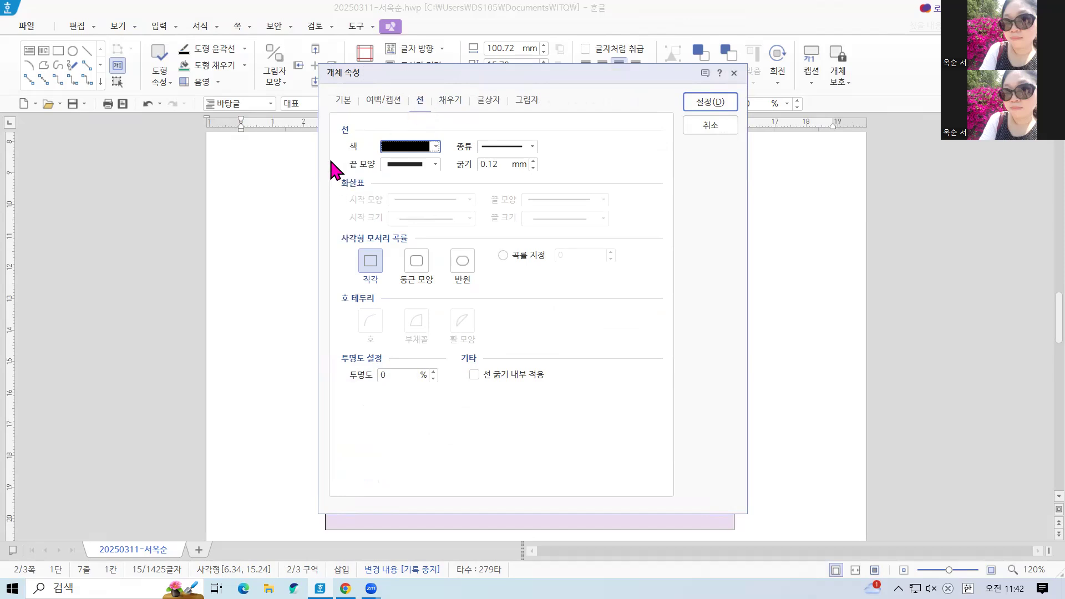
{"action": "left_click", "coordinate": [532, 148]}
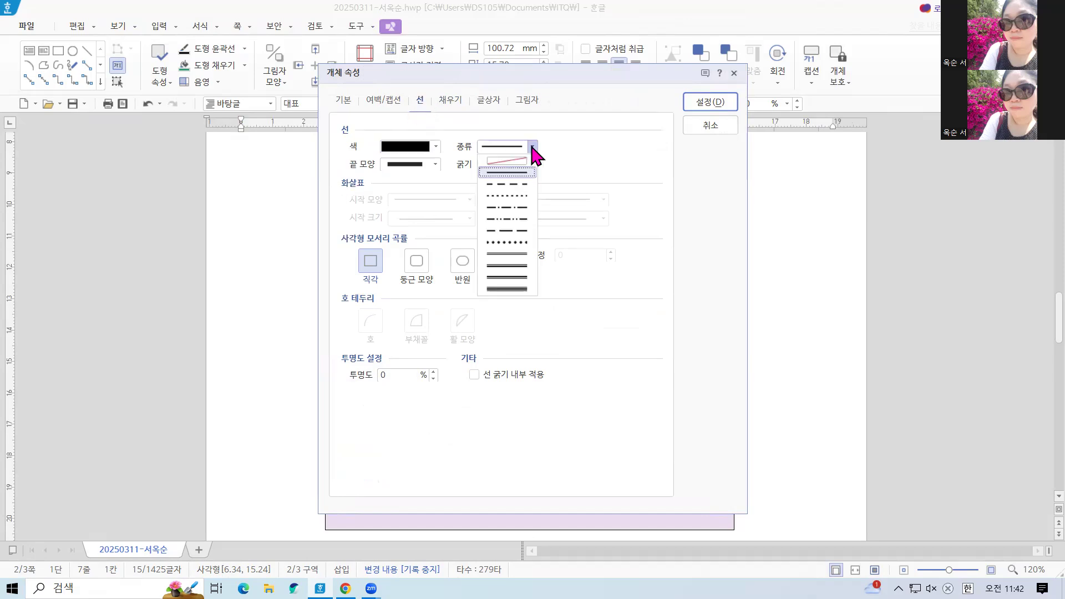
{"action": "left_click", "coordinate": [511, 186]}
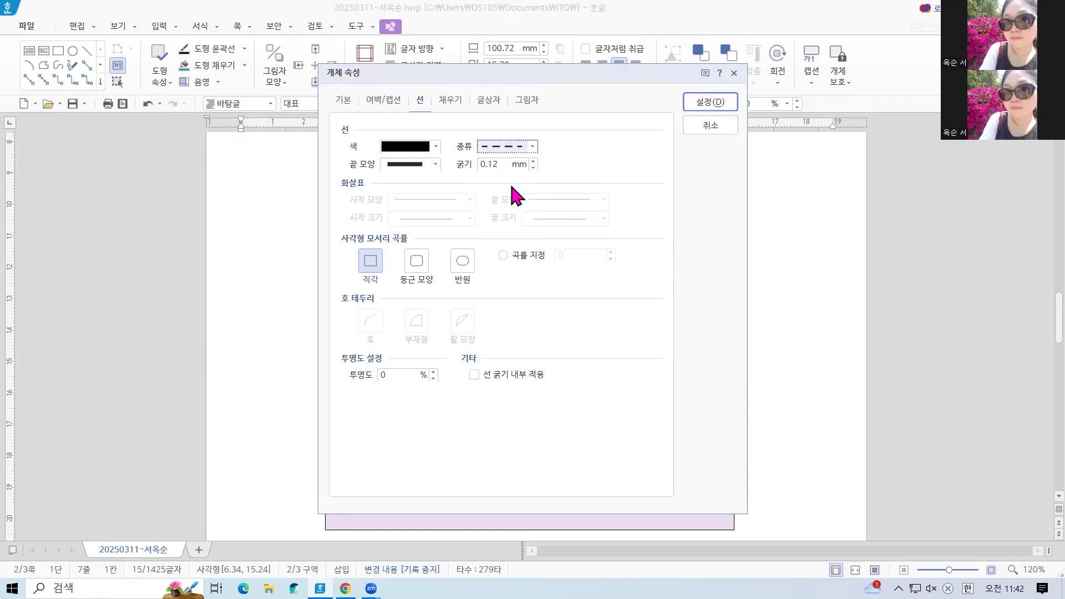
Step: Set the text box's fill to 색 채우기 없음 (no fill) and apply the object properties
{"action": "left_click", "coordinate": [459, 102]}
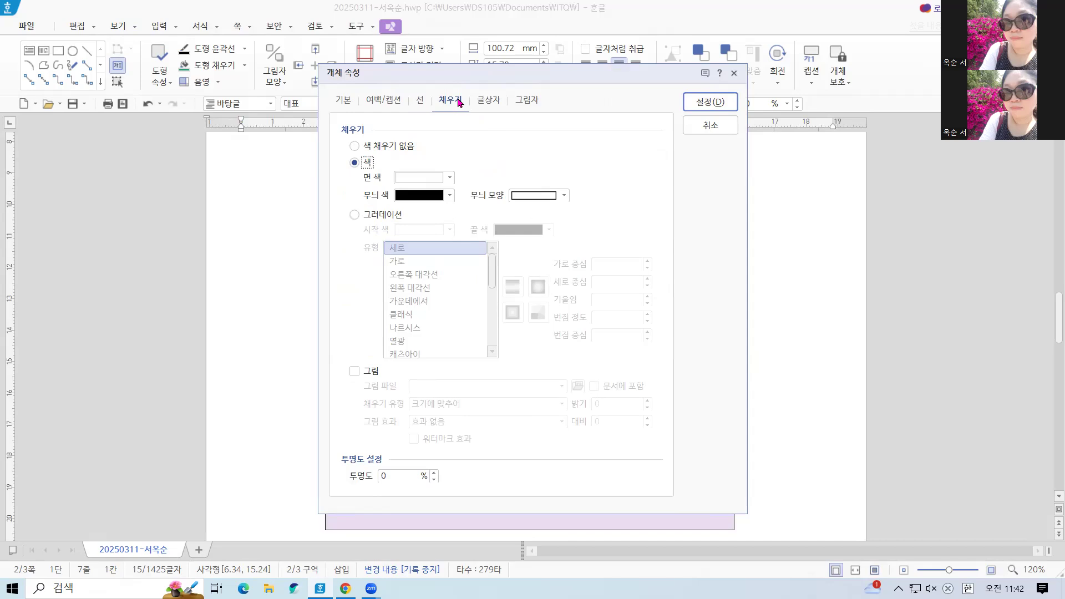
{"action": "left_click", "coordinate": [447, 179]}
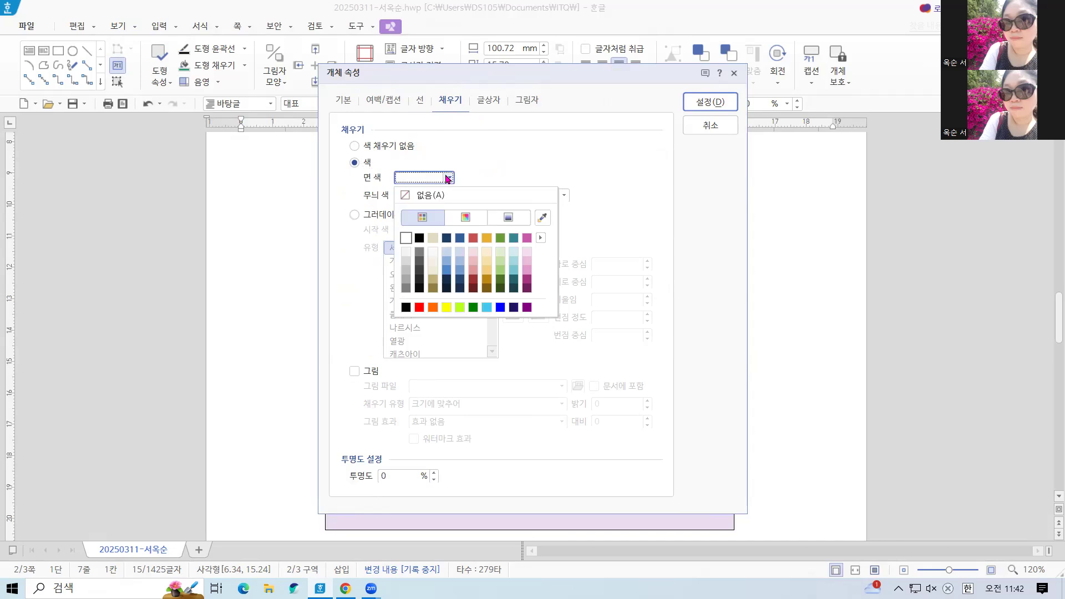
{"action": "left_click", "coordinate": [447, 179]}
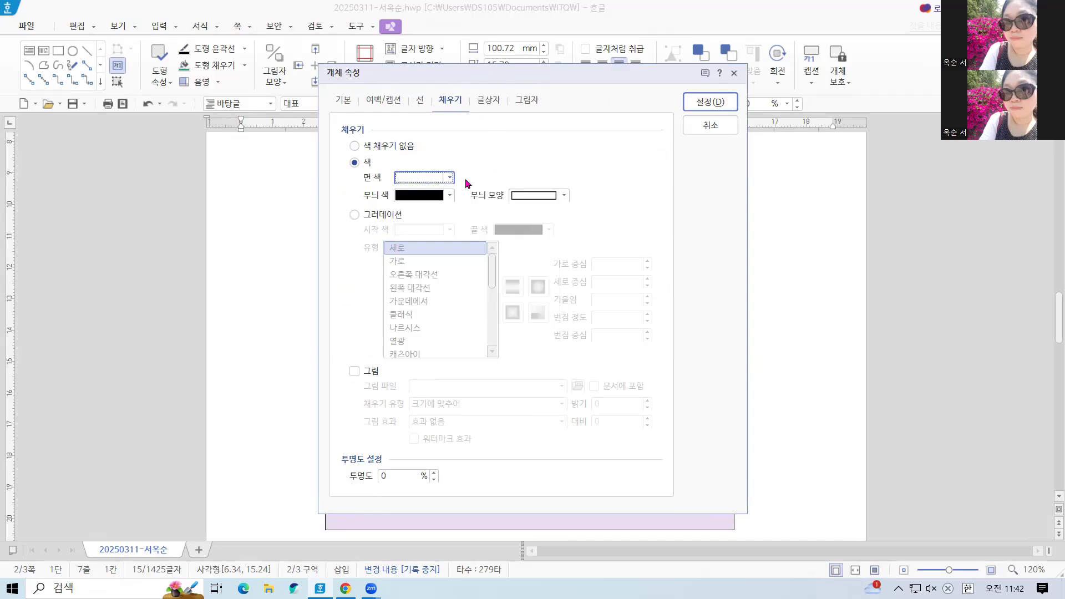
{"action": "left_click", "coordinate": [355, 146]}
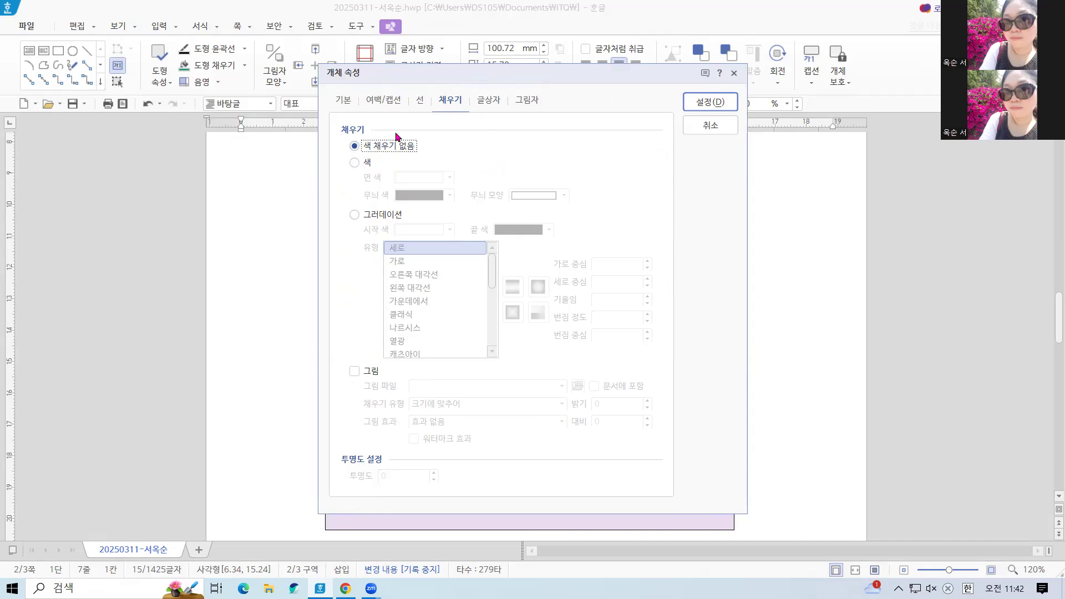
{"action": "left_click", "coordinate": [702, 105]}
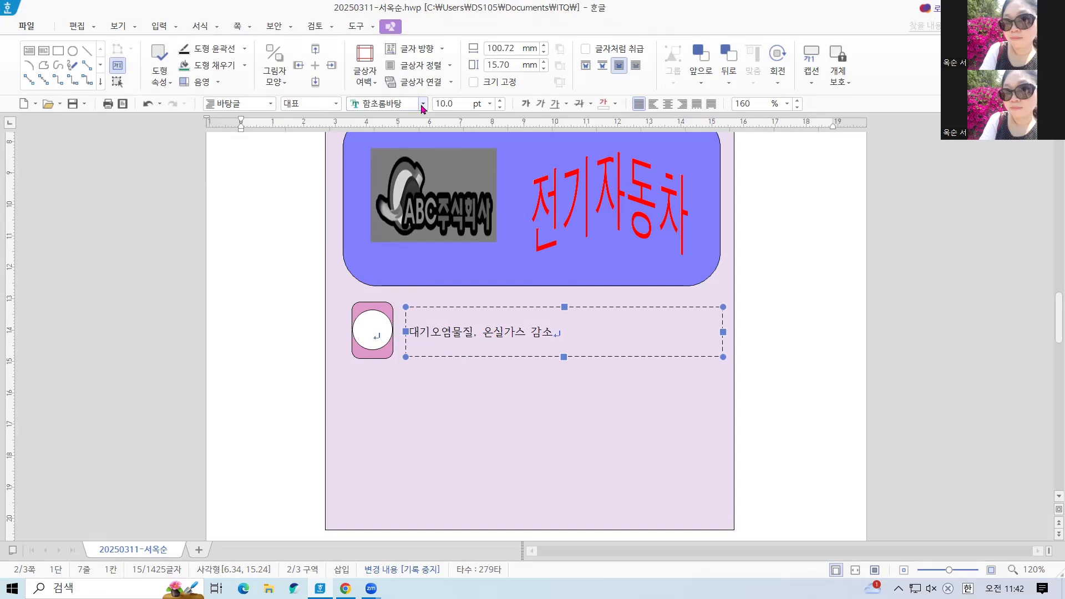
Step: Format the text box's text as 굴림, 18 pt, with centered alignment
{"action": "left_click", "coordinate": [420, 105]}
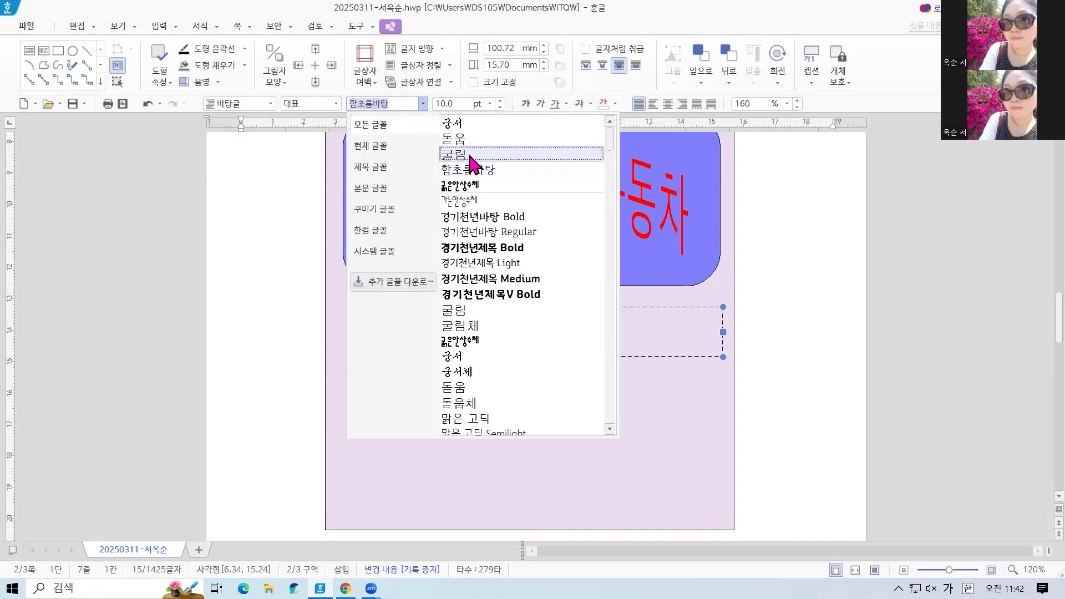
{"action": "left_click", "coordinate": [470, 156]}
{"action": "left_click", "coordinate": [489, 104]}
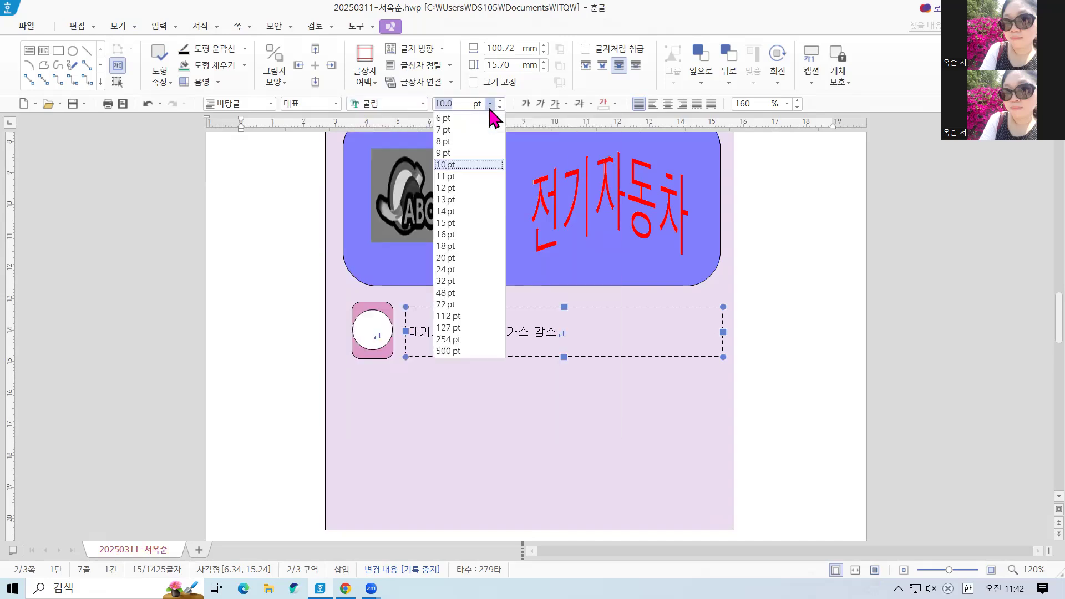
{"action": "left_click", "coordinate": [470, 247]}
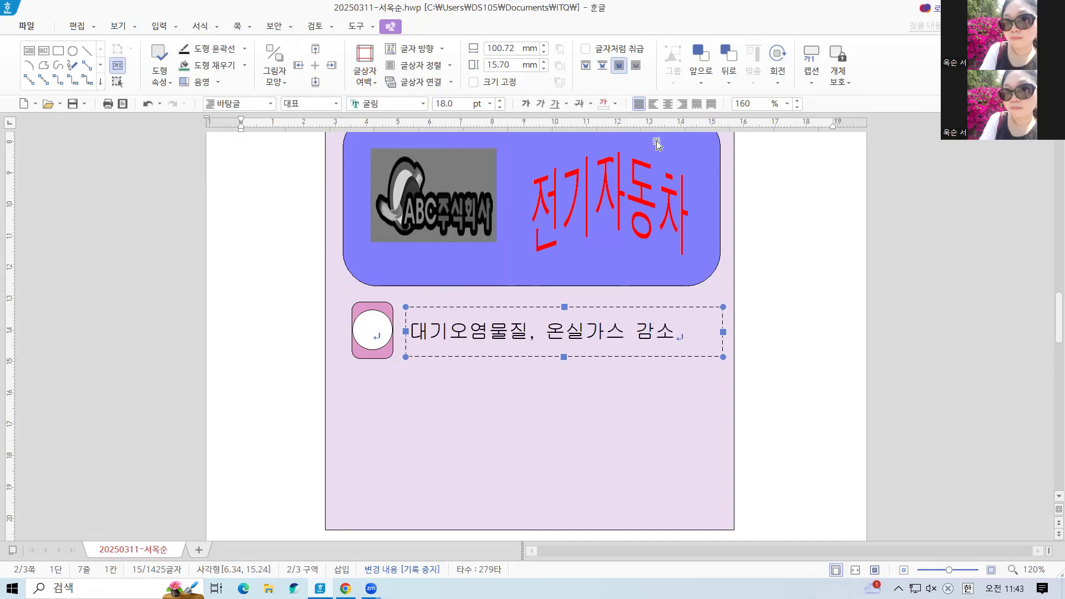
{"action": "left_click", "coordinate": [667, 103]}
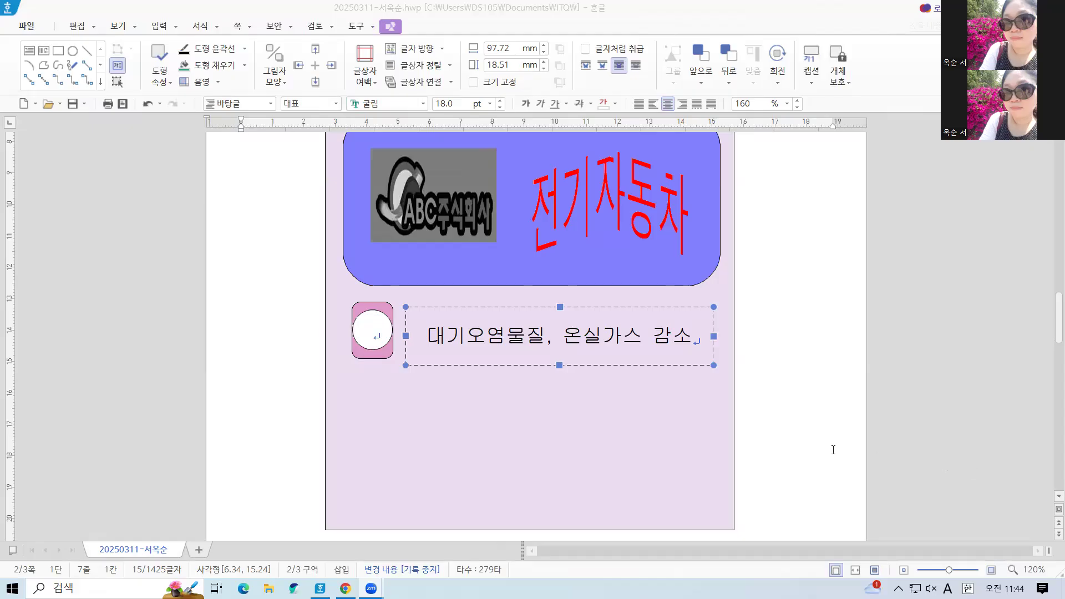
Step: Move the dashed text box slightly up until it lines up with the pink rounded rectangle
{"action": "left_click", "coordinate": [337, 495]}
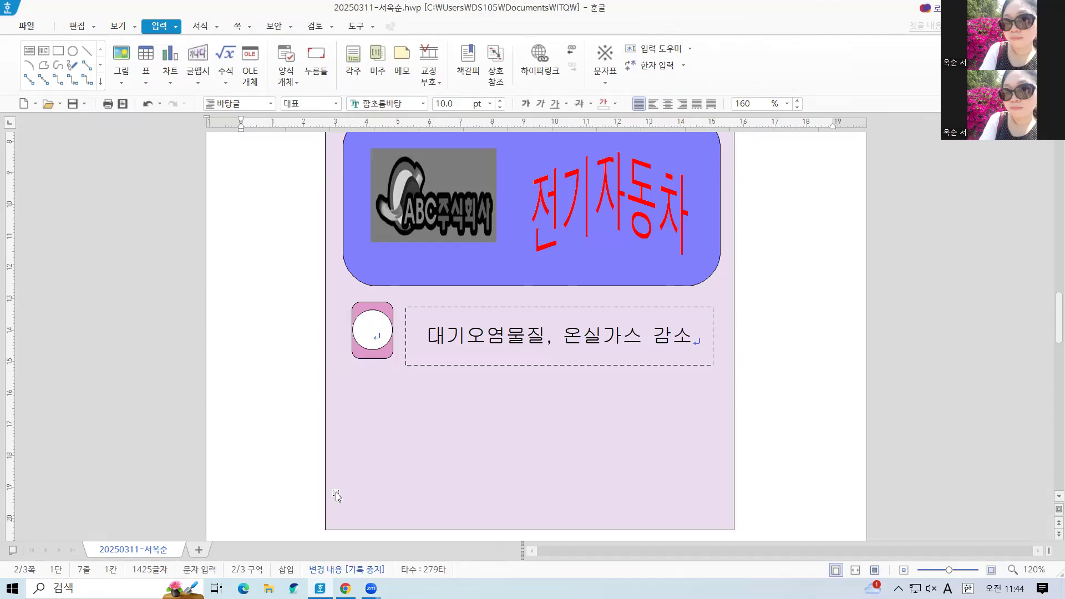
{"action": "left_click", "coordinate": [530, 308]}
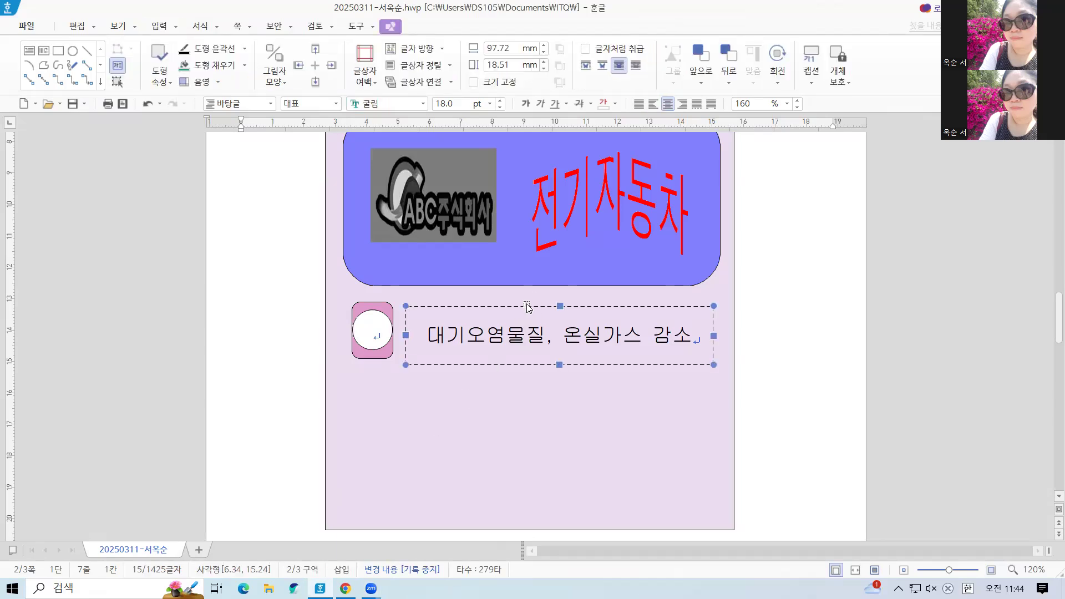
{"action": "left_click_drag", "start_coordinate": [531, 305], "coordinate": [524, 303]}
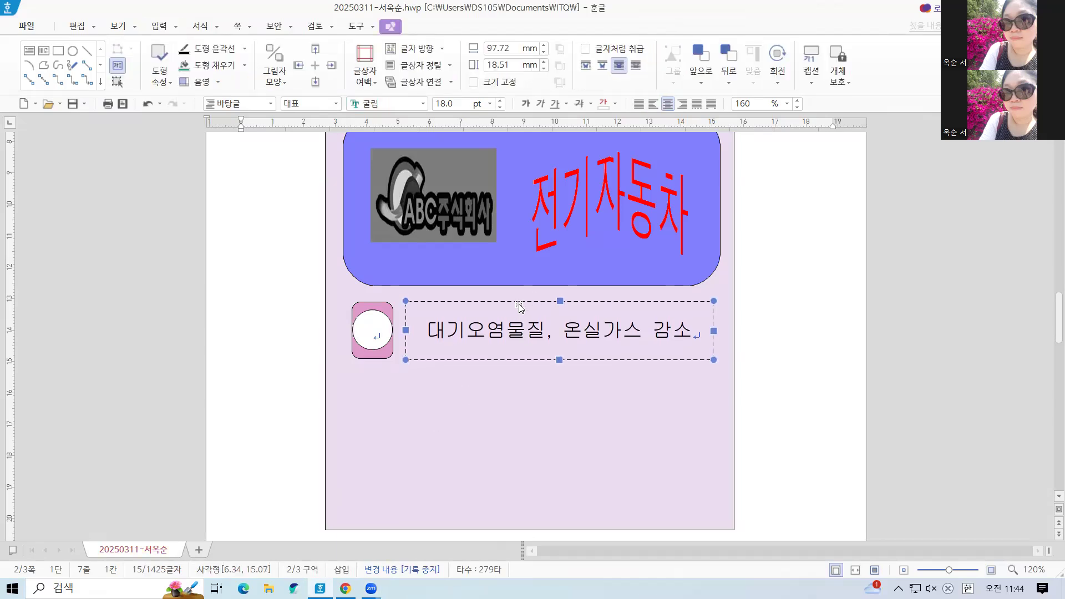
{"action": "left_click", "coordinate": [368, 339]}
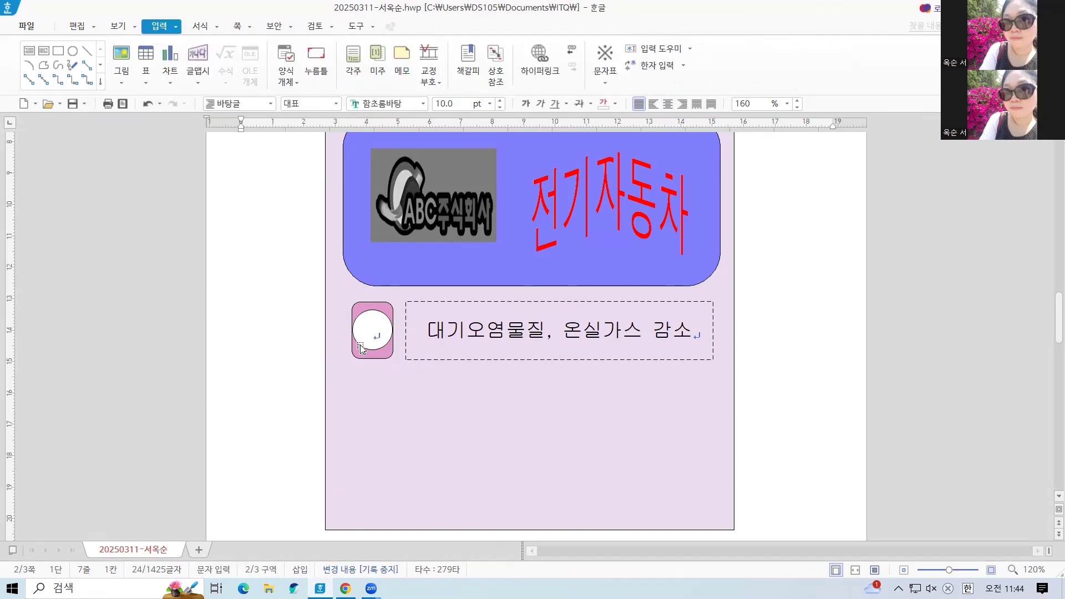
{"action": "left_click", "coordinate": [382, 304]}
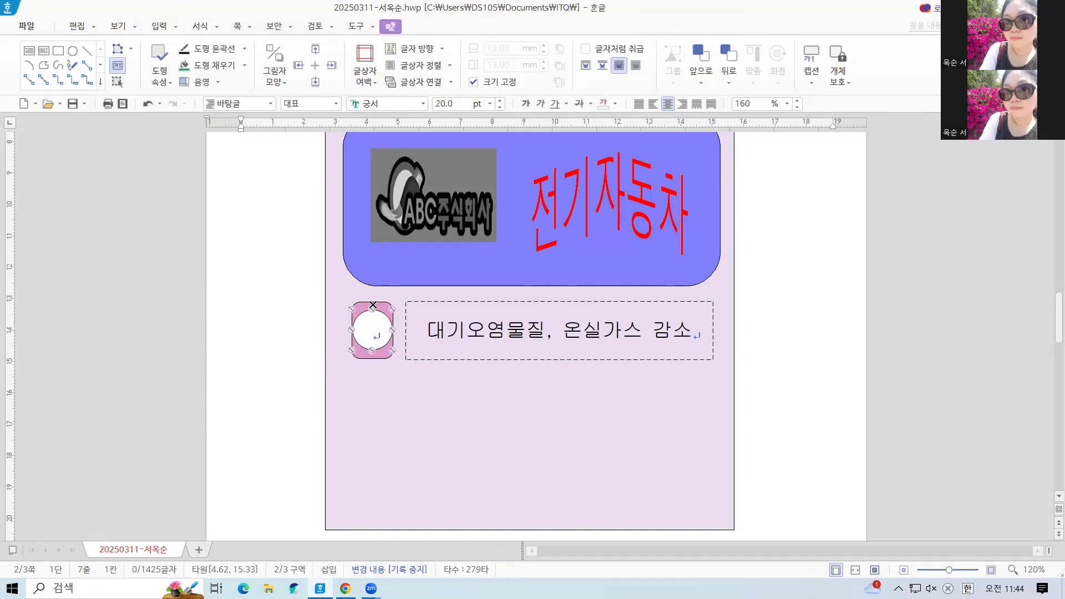
{"action": "left_click", "coordinate": [502, 303], "text": "shift"}
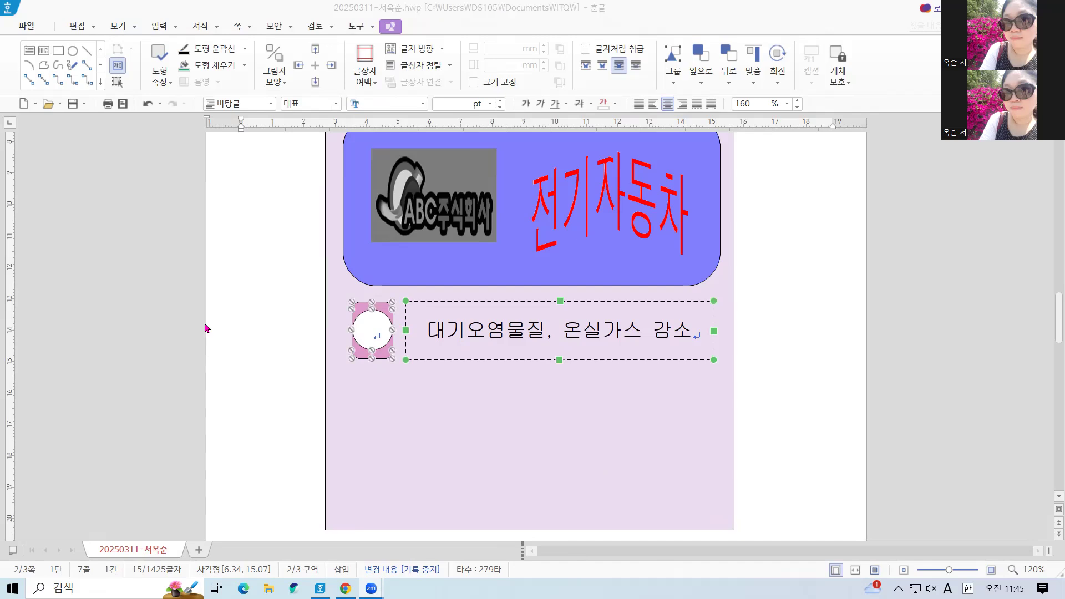
{"action": "left_click", "coordinate": [226, 395]}
{"action": "scroll", "coordinate": [363, 397], "scroll_direction": "up", "scroll_amount": 3}
{"action": "scroll", "coordinate": [372, 388], "scroll_direction": "down", "scroll_amount": 2}
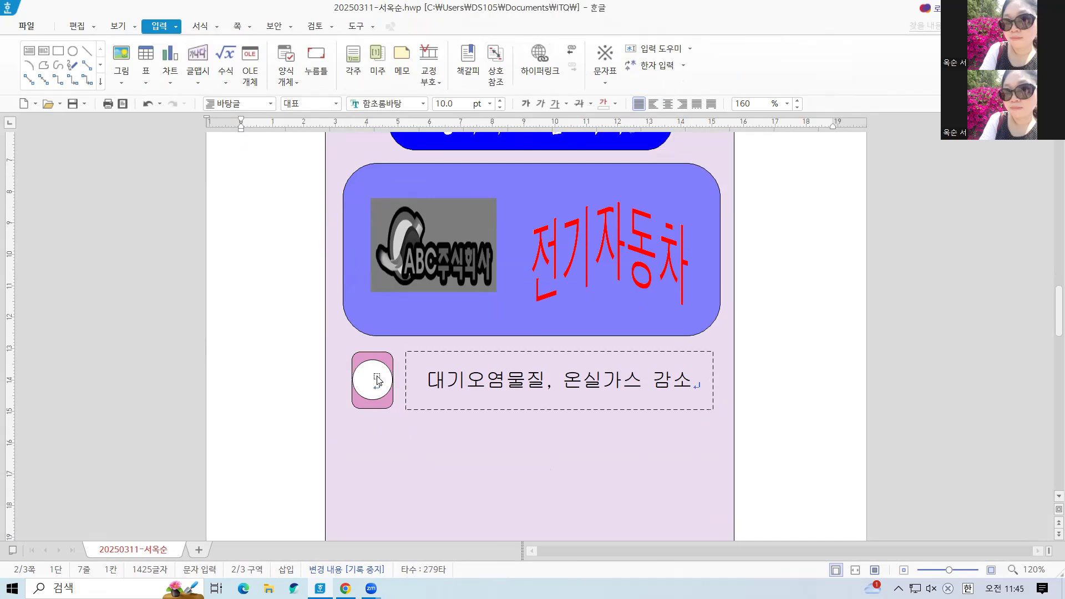
{"action": "left_click", "coordinate": [377, 380]}
{"action": "left_click", "coordinate": [489, 366], "text": "shift"}
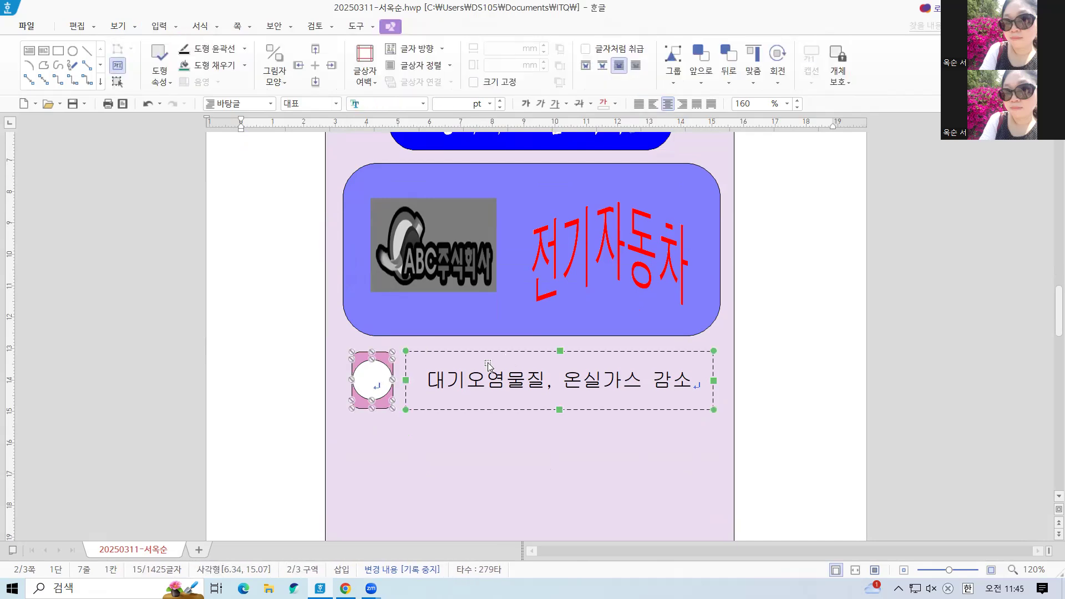
{"action": "scroll", "coordinate": [358, 366], "scroll_direction": "up", "scroll_amount": 1}
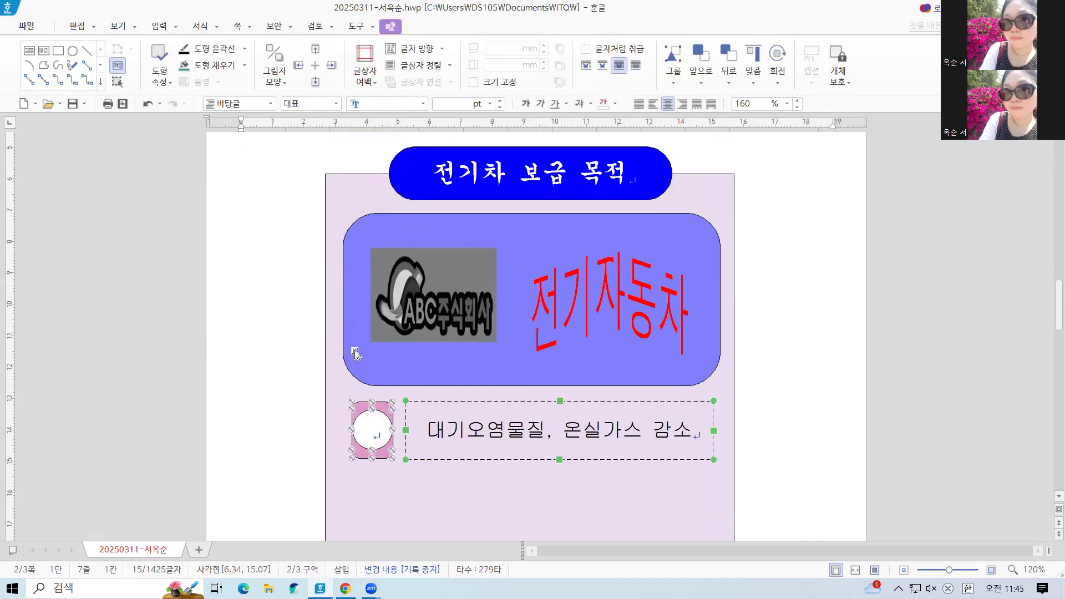
{"action": "left_click", "coordinate": [340, 271], "text": "shift"}
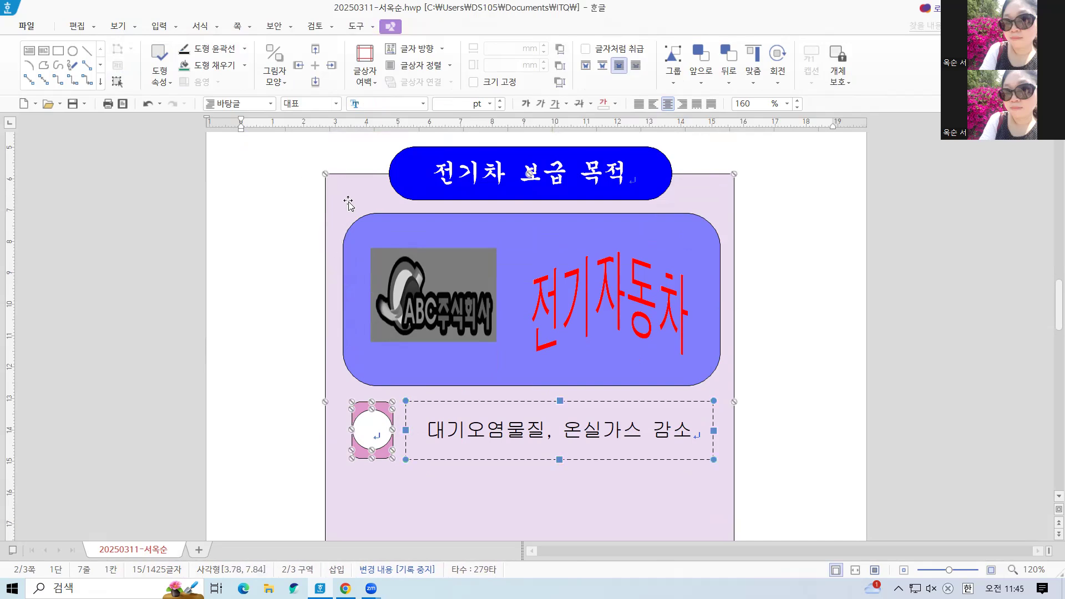
{"action": "left_click", "coordinate": [361, 188], "text": "shift"}
{"action": "key", "text": "Escape"}
Step: Select the pink rounded rectangle, white circle and dashed text box together and duplicate them twice straight below, giving three evenly spaced rows
{"action": "scroll", "coordinate": [918, 405], "scroll_direction": "down", "scroll_amount": 5}
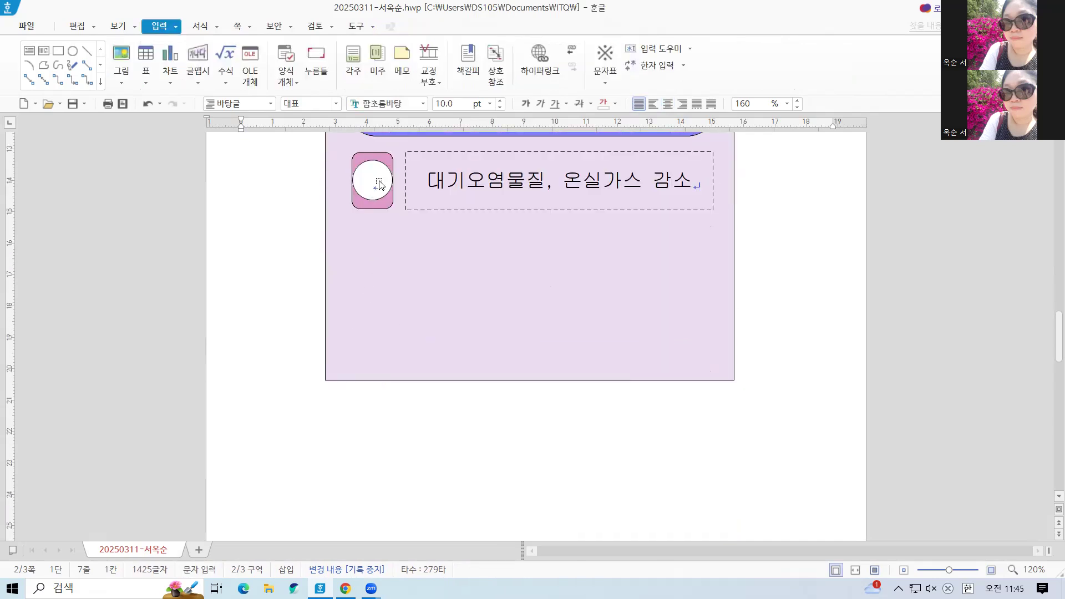
{"action": "left_click", "coordinate": [375, 199]}
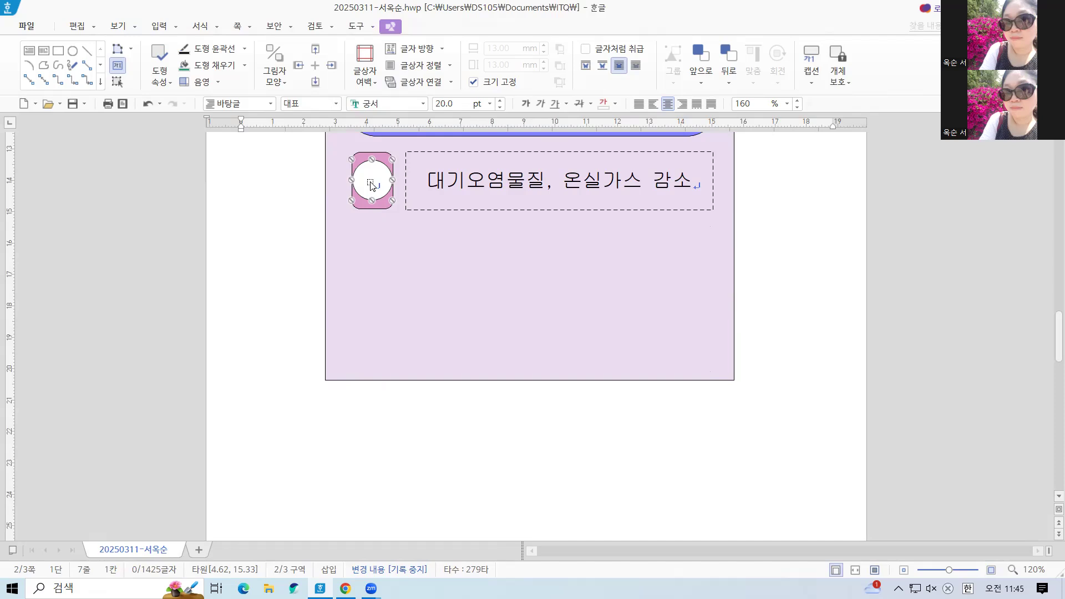
{"action": "scroll", "coordinate": [383, 206], "scroll_direction": "up", "scroll_amount": 5}
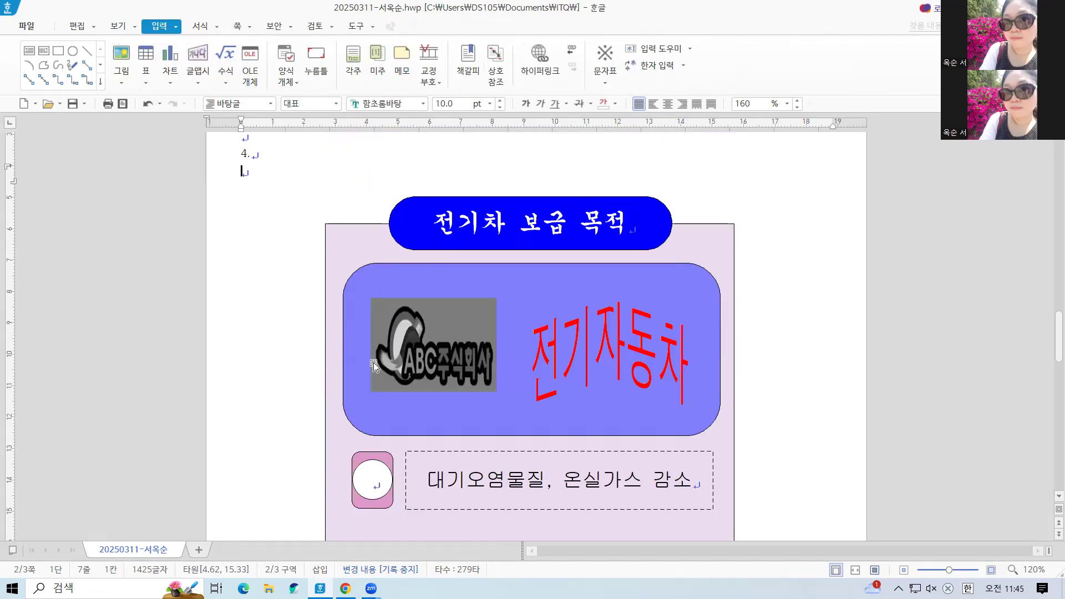
{"action": "left_click", "coordinate": [384, 478]}
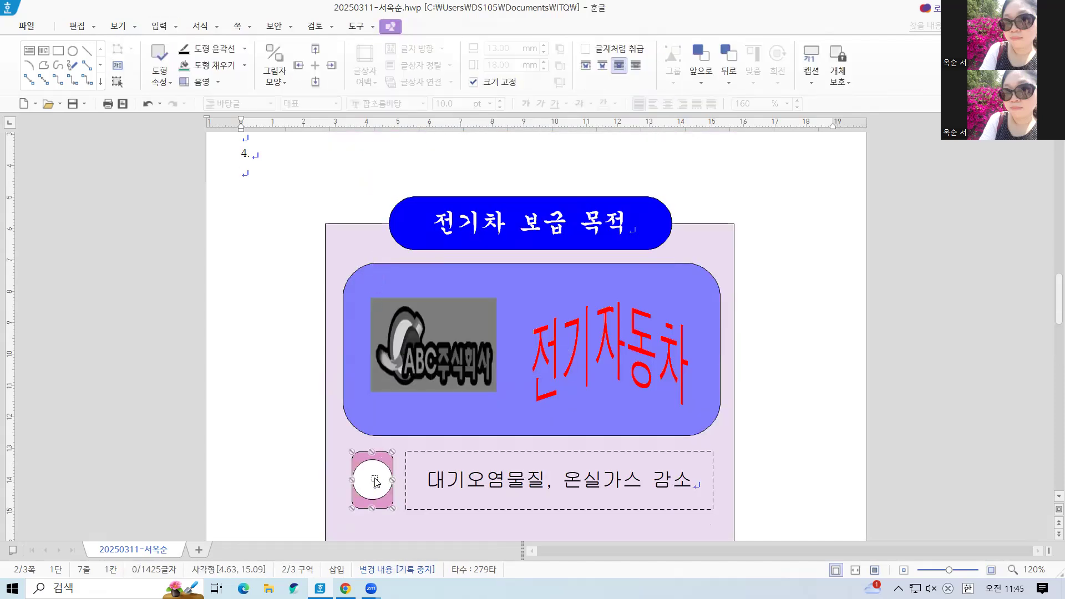
{"action": "left_click", "coordinate": [377, 472]}
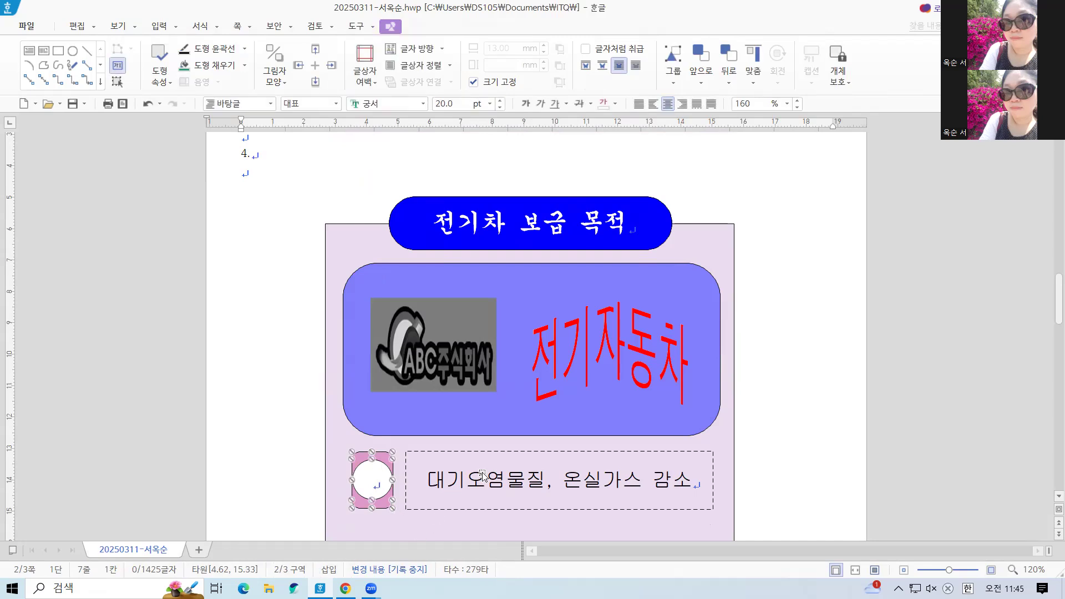
{"action": "left_click", "coordinate": [516, 475], "text": "shift"}
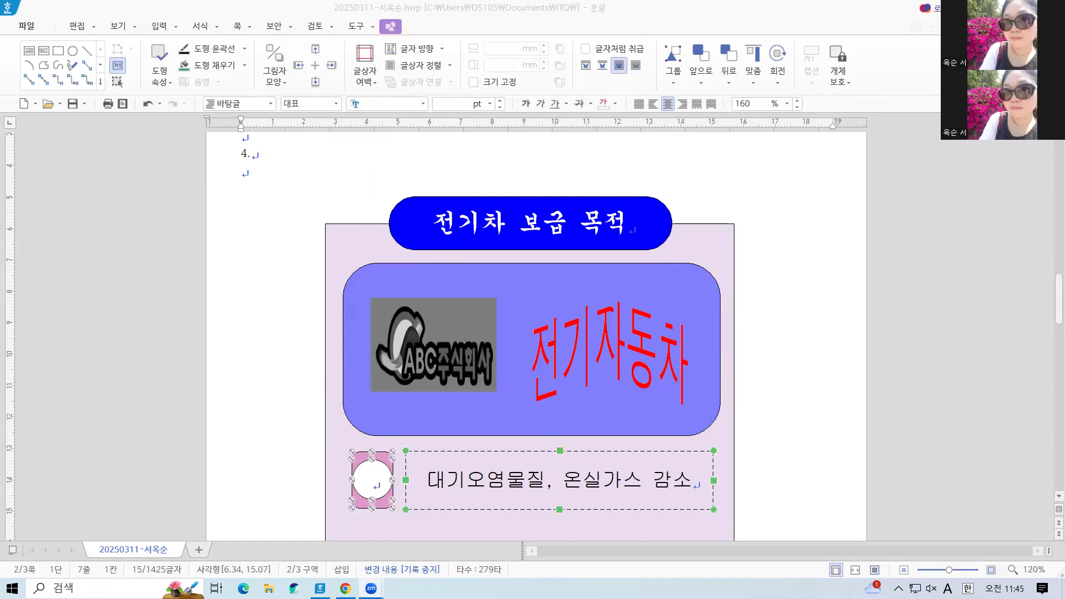
{"action": "scroll", "coordinate": [410, 504], "scroll_direction": "down", "scroll_amount": 3}
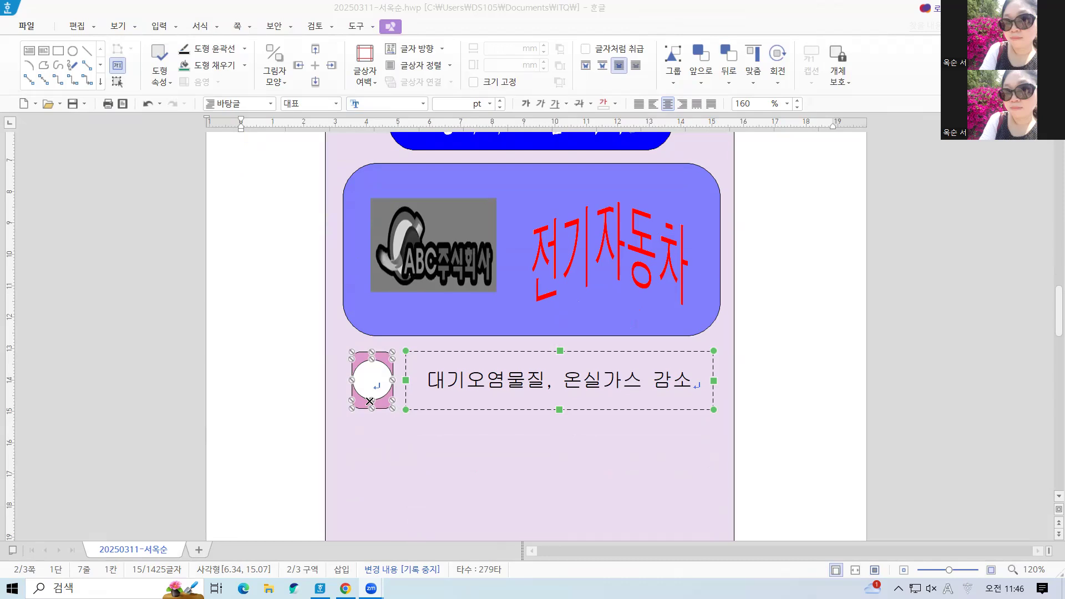
{"action": "left_click", "coordinate": [371, 382]}
{"action": "left_click_drag", "start_coordinate": [371, 382], "coordinate": [381, 521]}
{"action": "scroll", "coordinate": [497, 488], "scroll_direction": "down", "scroll_amount": 3}
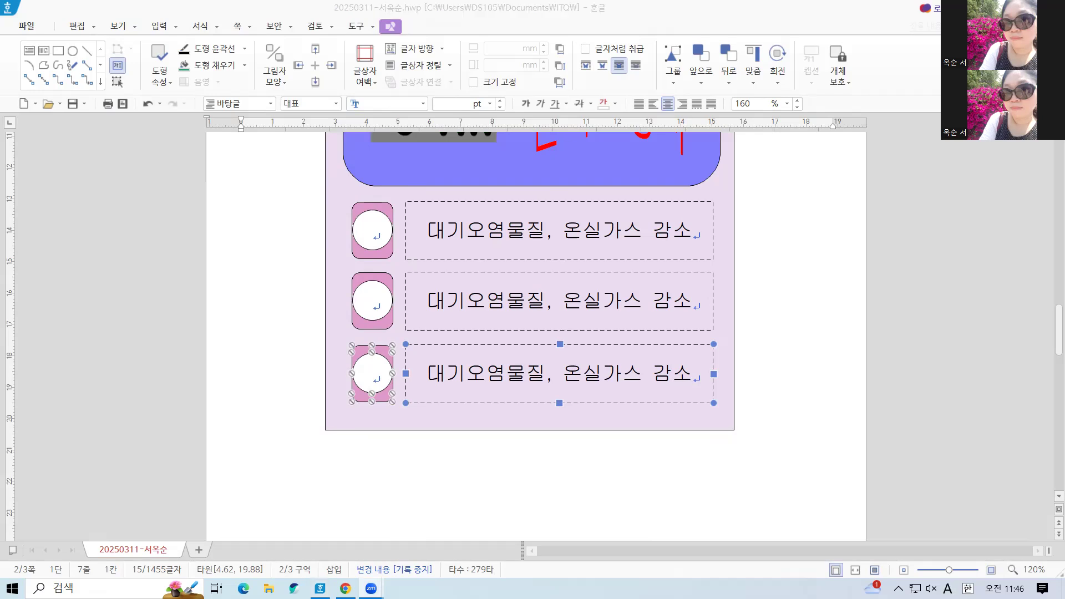
Step: Number the white circles of the three rows 1, 2 and 3 from top to bottom
{"action": "left_click", "coordinate": [382, 232]}
{"action": "type", "text": "1"}
{"action": "left_click", "coordinate": [379, 304]}
{"action": "type", "text": "2"}
{"action": "left_click", "coordinate": [377, 375]}
{"action": "type", "text": "3"}
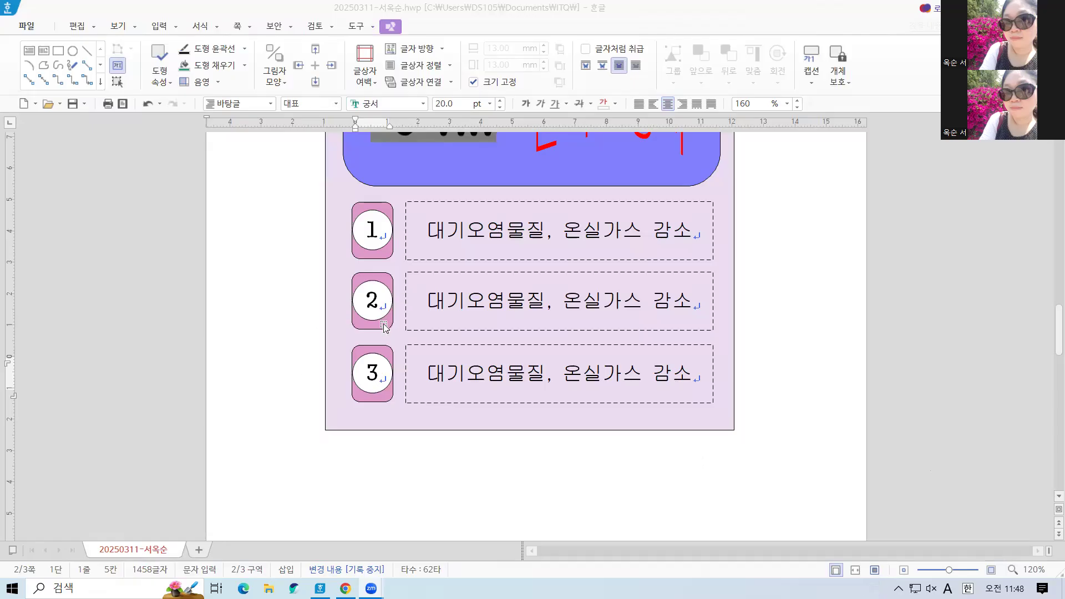
Step: Change the fill color (면 색) of the rounded rectangle behind number 2 to golden orange in its object properties
{"action": "left_click", "coordinate": [384, 325]}
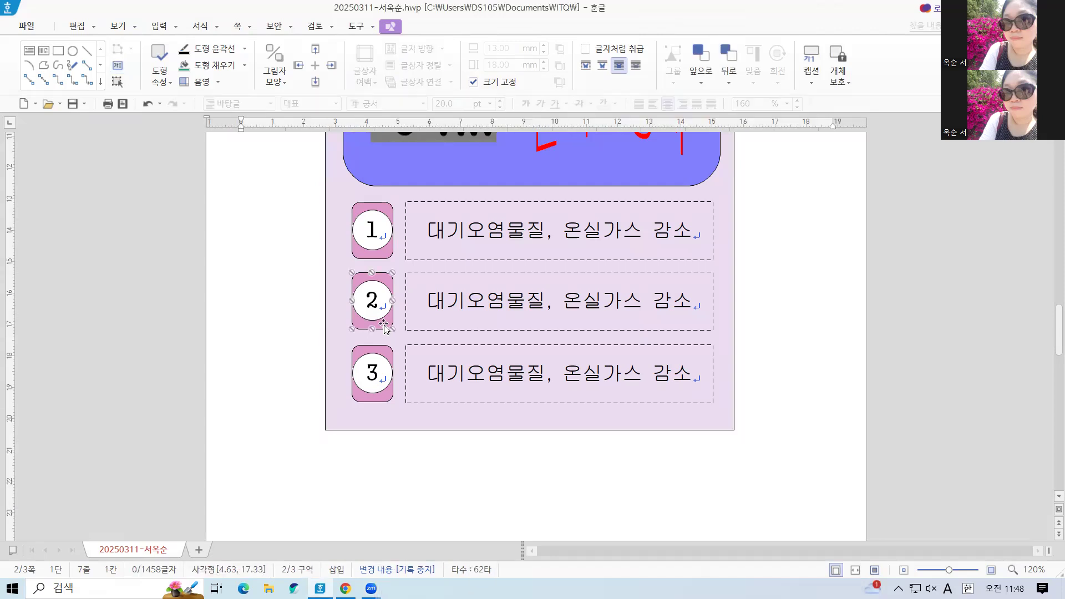
{"action": "double_click", "coordinate": [383, 325]}
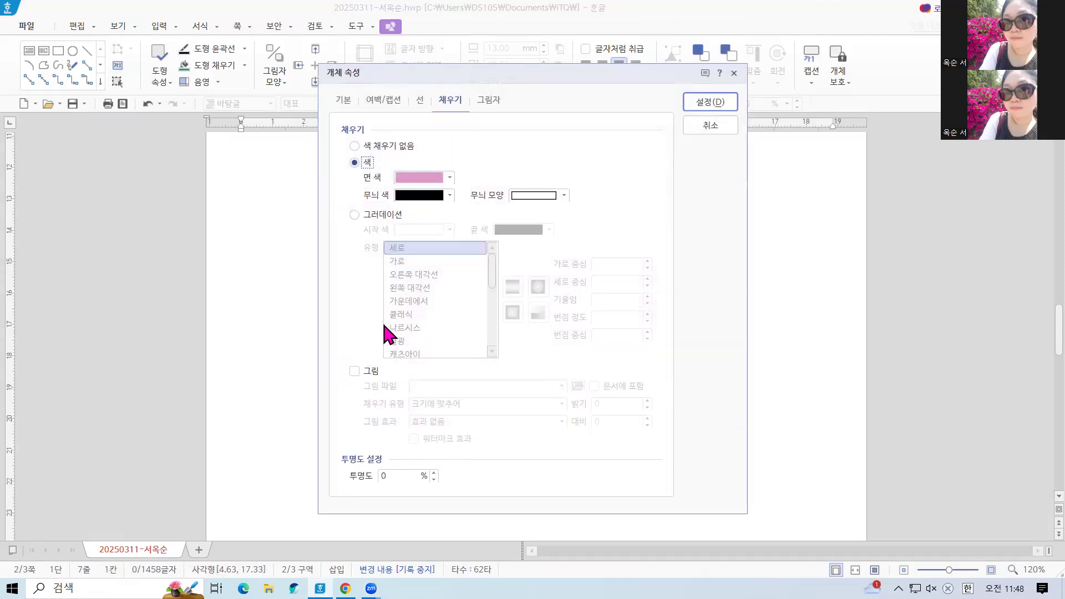
{"action": "left_click", "coordinate": [443, 176]}
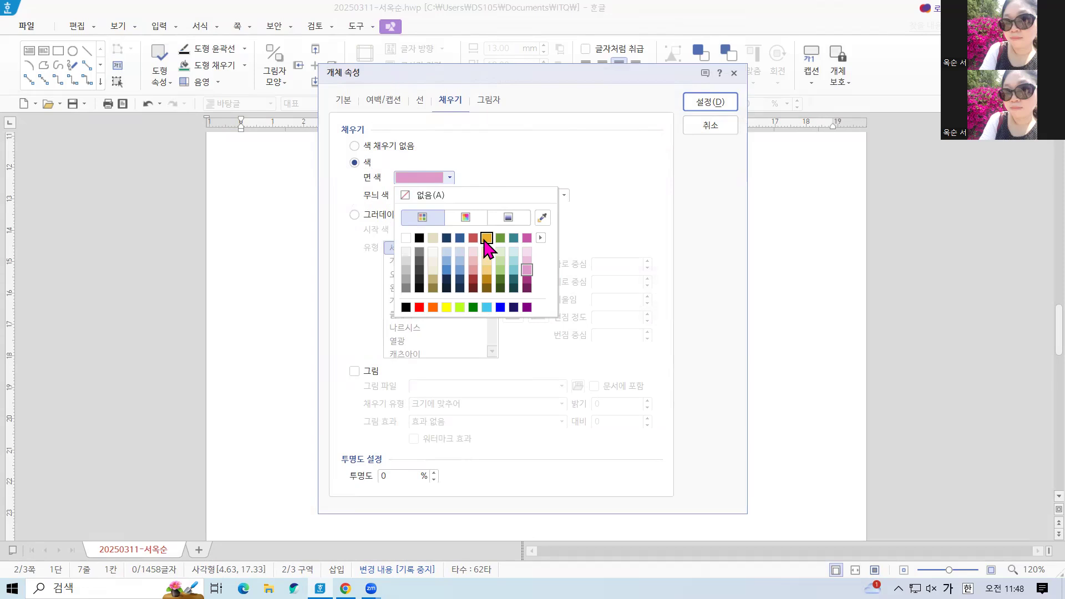
{"action": "left_click", "coordinate": [486, 238]}
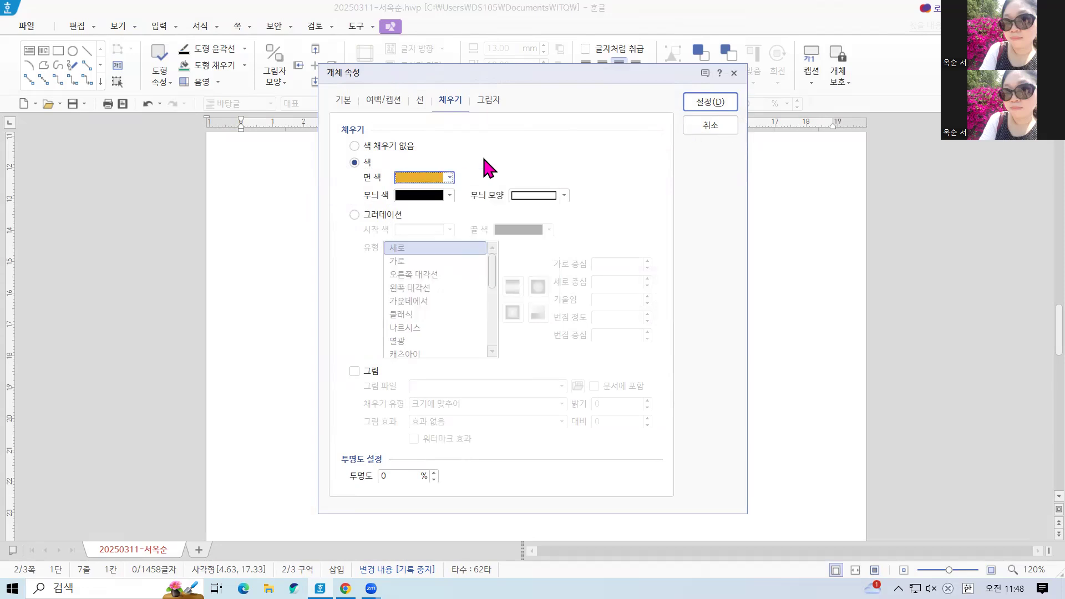
{"action": "left_click", "coordinate": [708, 104]}
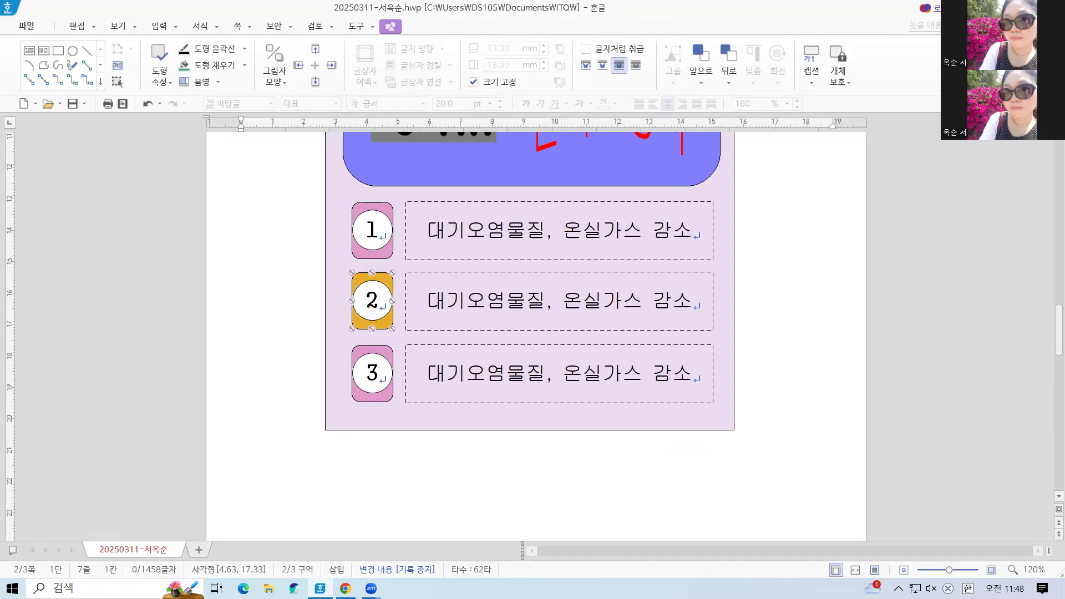
Step: Change the fill color (면 색) of the rounded rectangle behind number 3 to teal in its object properties
{"action": "left_click", "coordinate": [367, 400]}
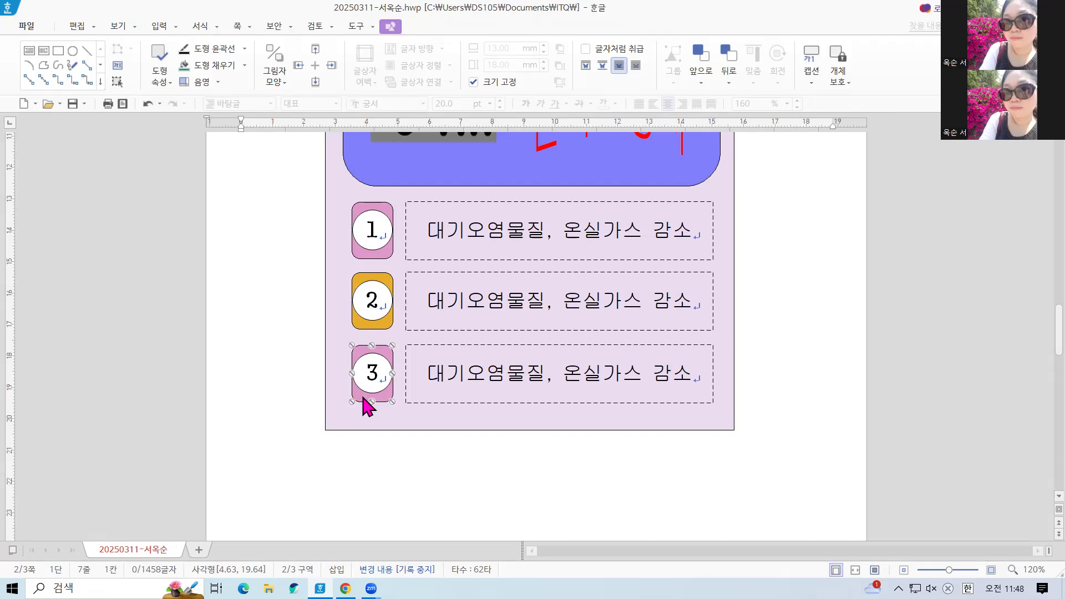
{"action": "double_click", "coordinate": [363, 399]}
{"action": "left_click", "coordinate": [432, 181]}
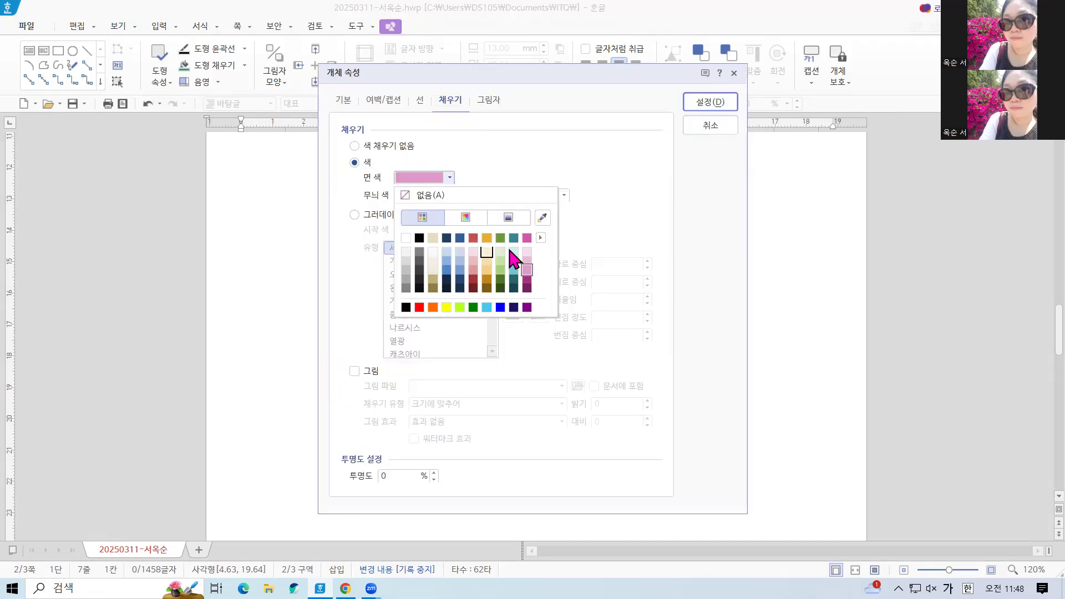
{"action": "left_click", "coordinate": [527, 240]}
{"action": "left_click", "coordinate": [716, 104]}
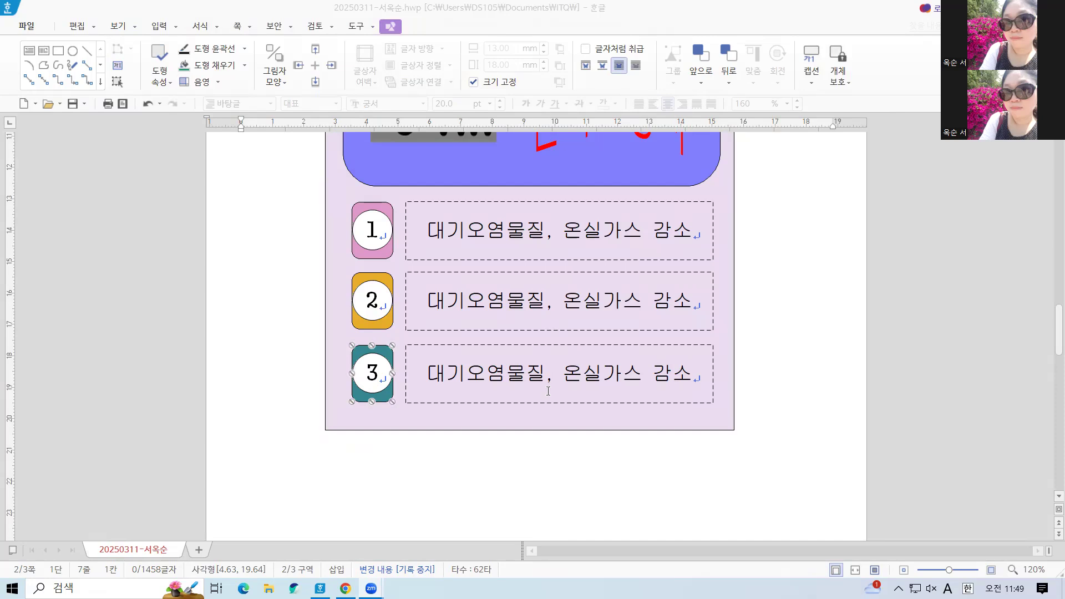
Step: Replace the text in the second row's dashed box with "연료비 절감효과"
{"action": "left_click", "coordinate": [693, 302]}
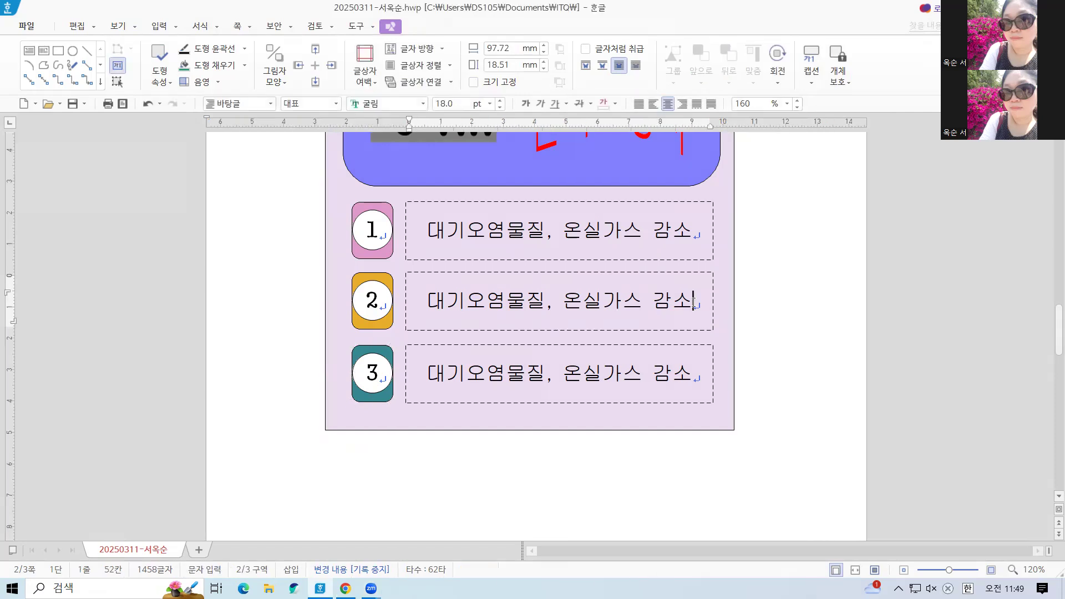
{"action": "left_click_drag", "start_coordinate": [693, 302], "coordinate": [401, 300]}
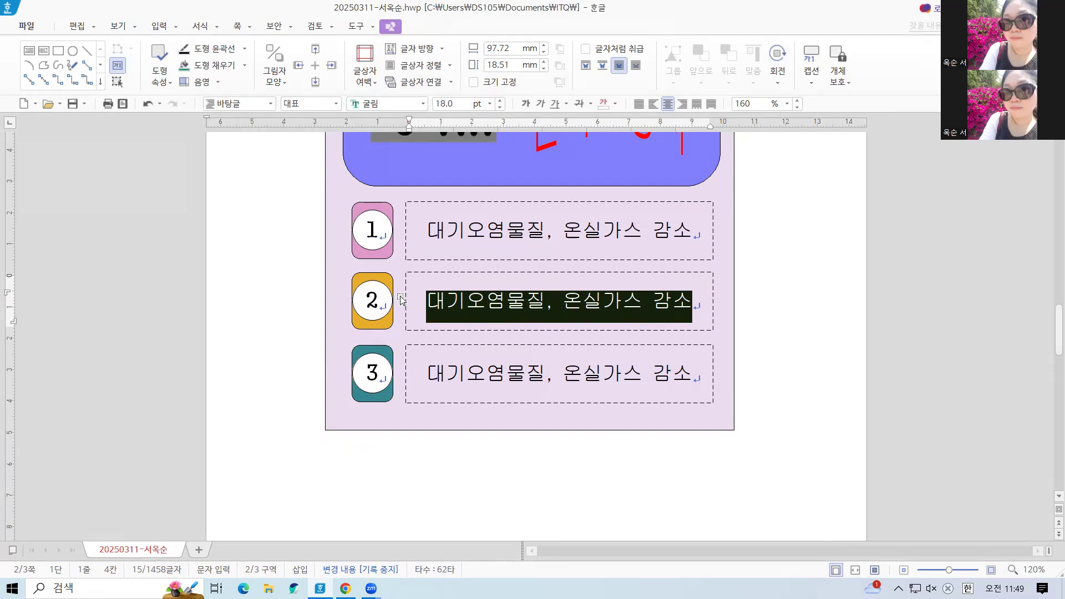
{"action": "type", "text": "연료비"}
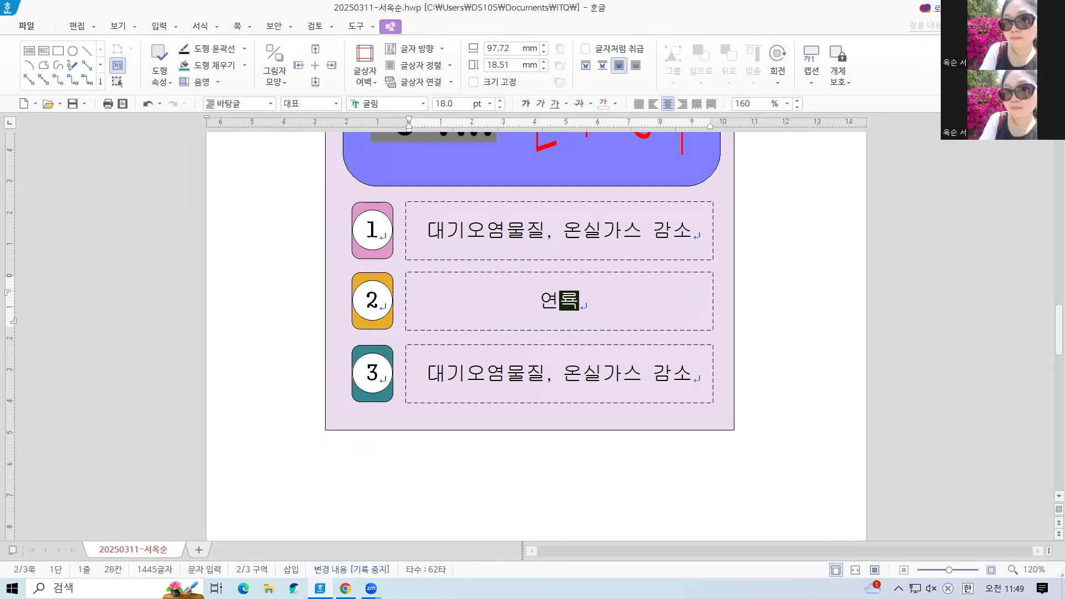
{"action": "type", "text": " 절감흑"}
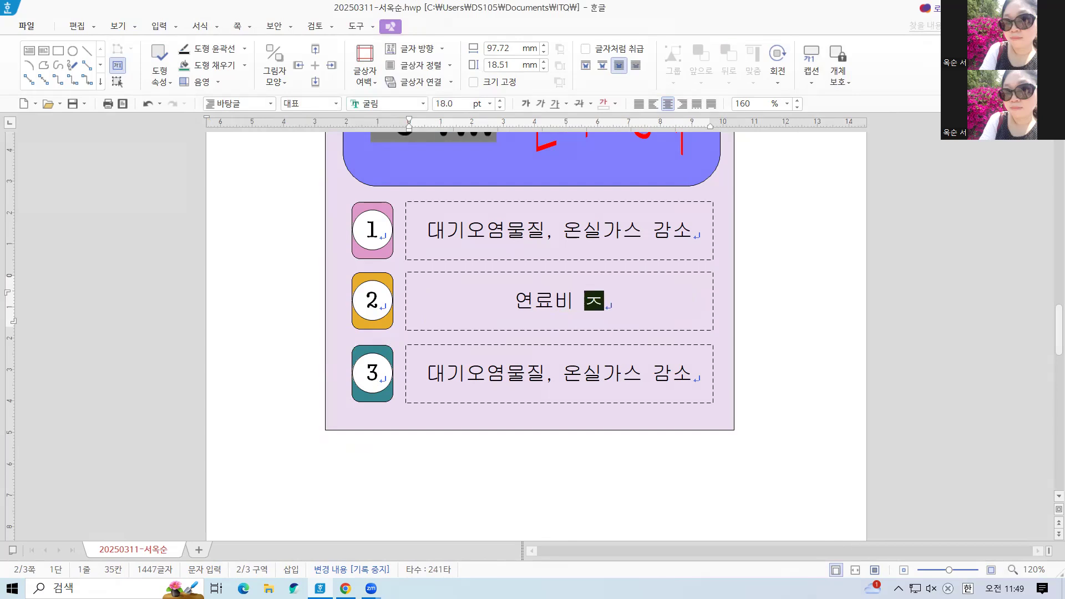
{"action": "type", "text": "과"}
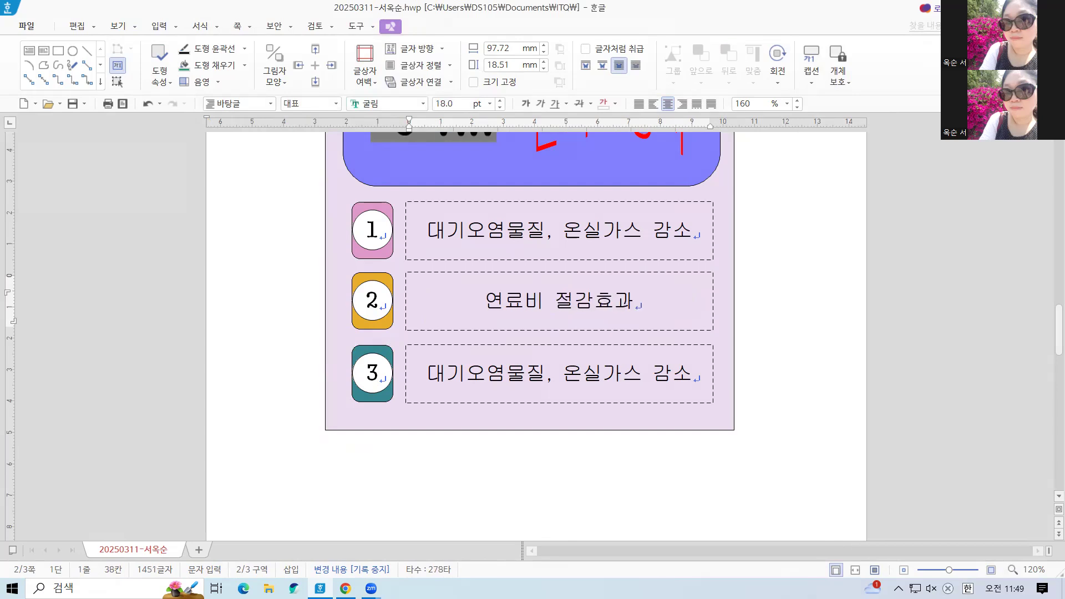
Step: Replace the text in the third row's dashed box with "지속가능한 성장" and leave text editing
{"action": "left_click", "coordinate": [693, 376]}
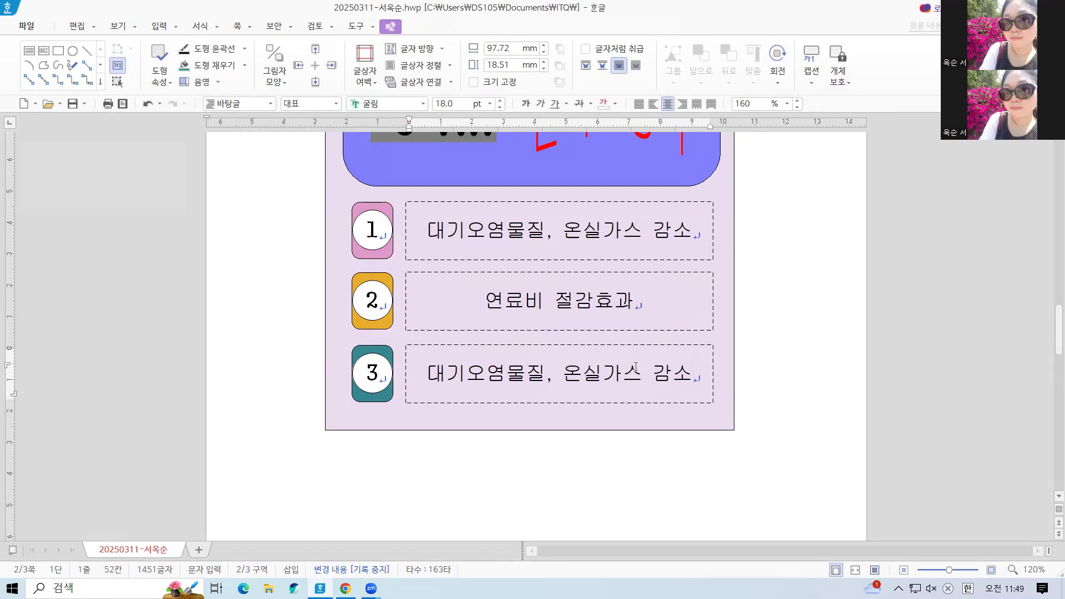
{"action": "key", "text": "shift+Home"}
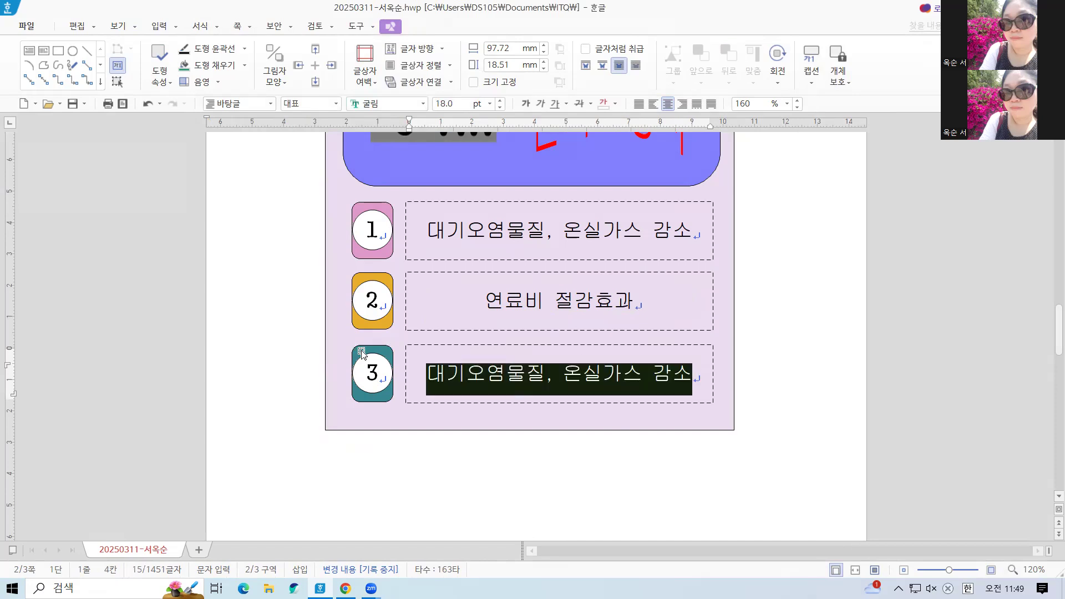
{"action": "type", "text": "지속간"}
{"action": "type", "text": "능한 성장"}
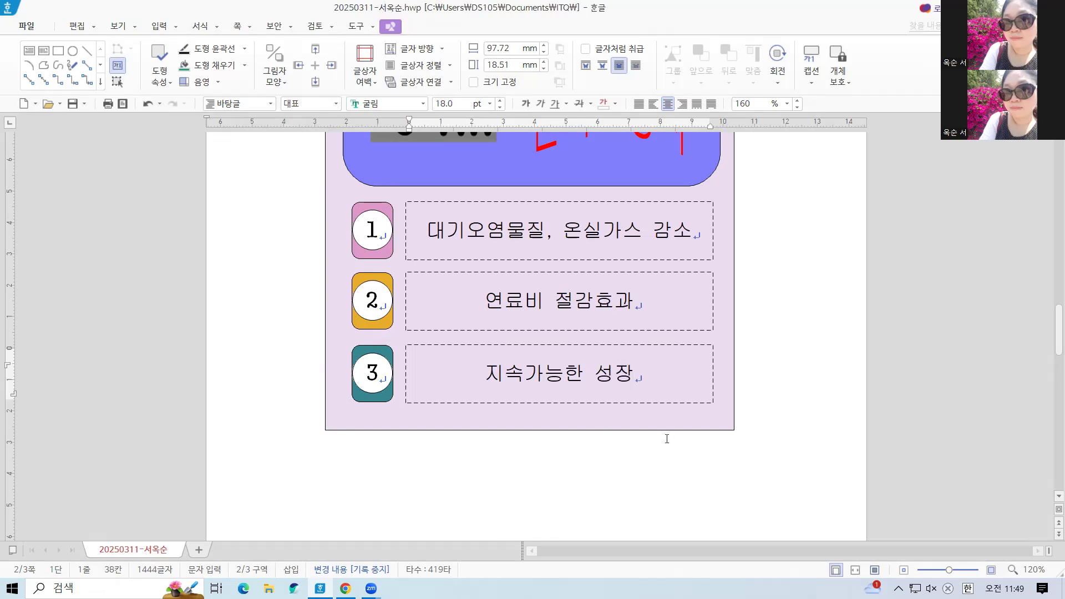
{"action": "left_click", "coordinate": [776, 464]}
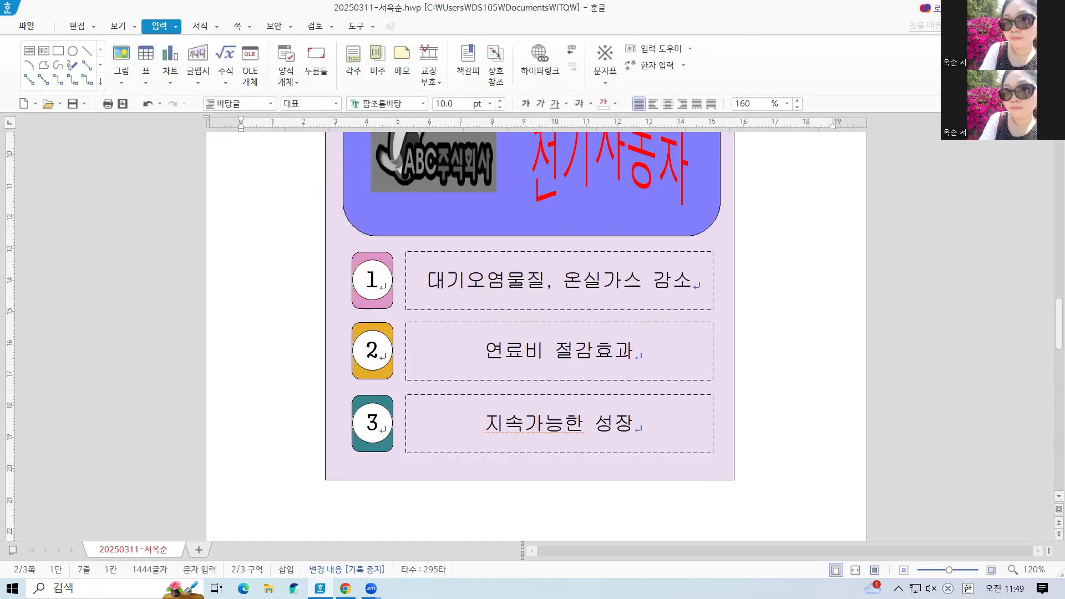